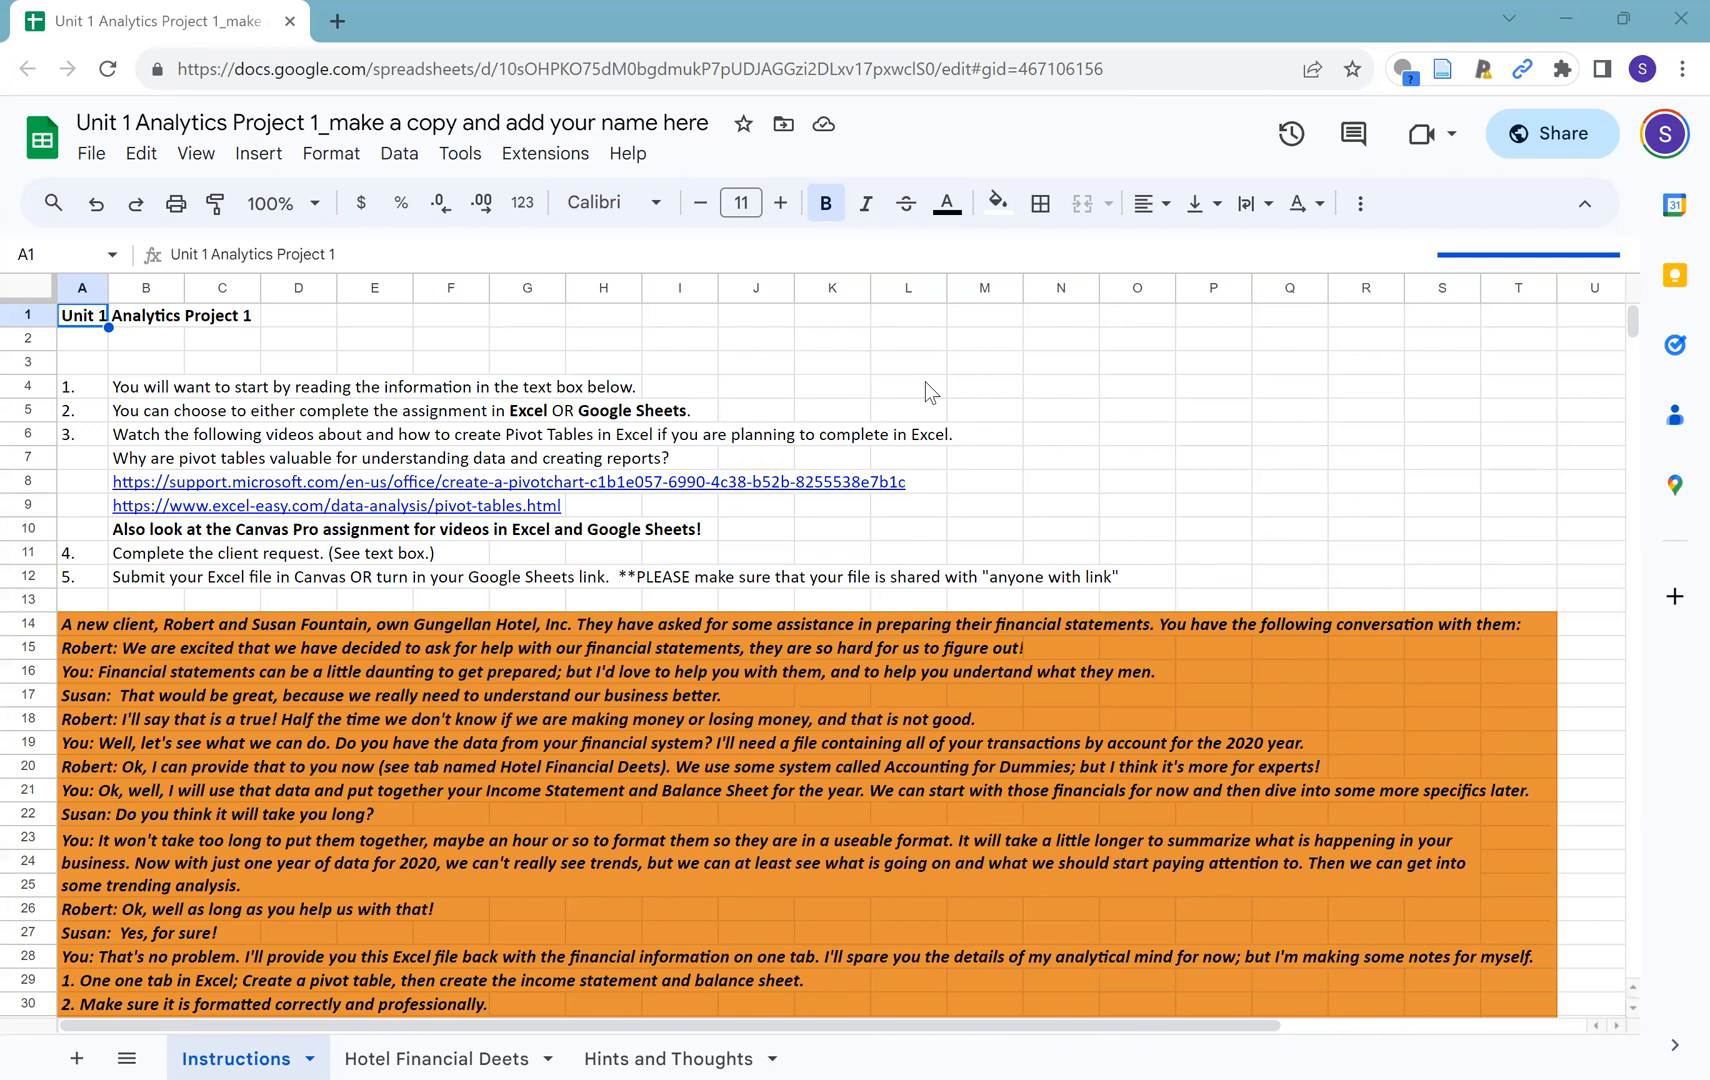
Enter a 'Hello!' test entry in cell L1, then clear it
left_click(927, 320)
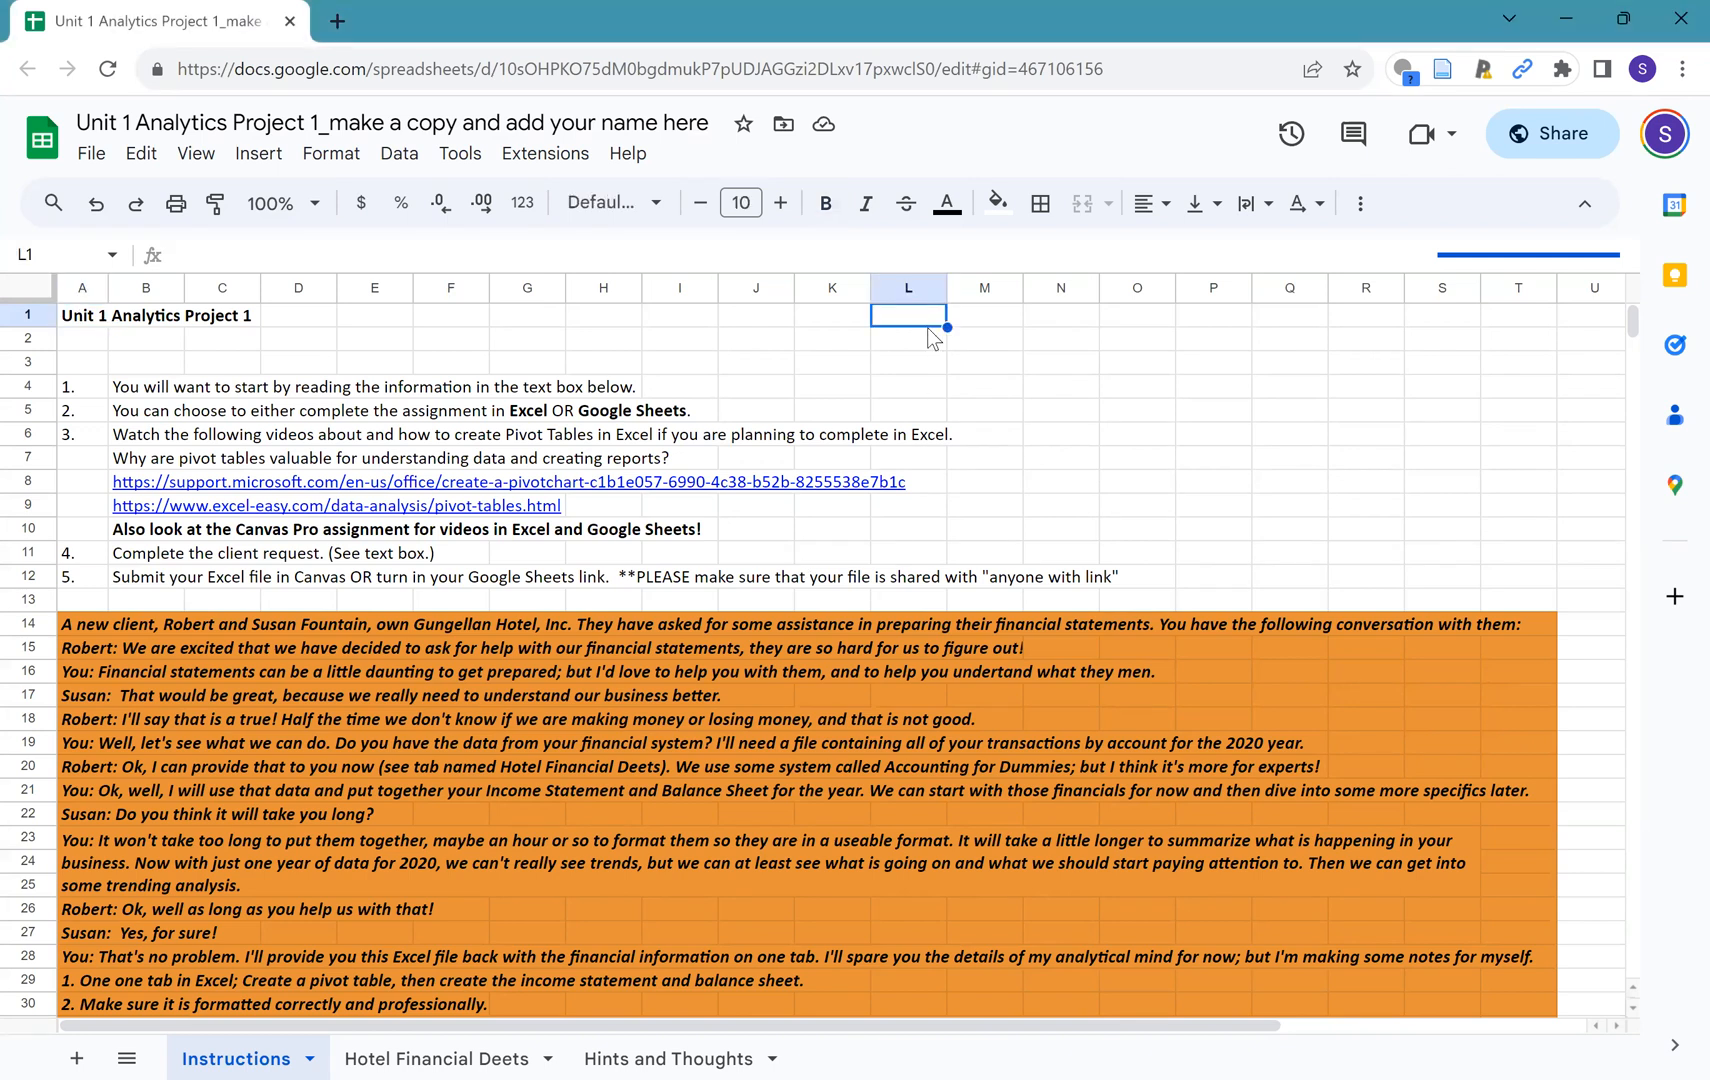
type("Hello!")
key("Return")
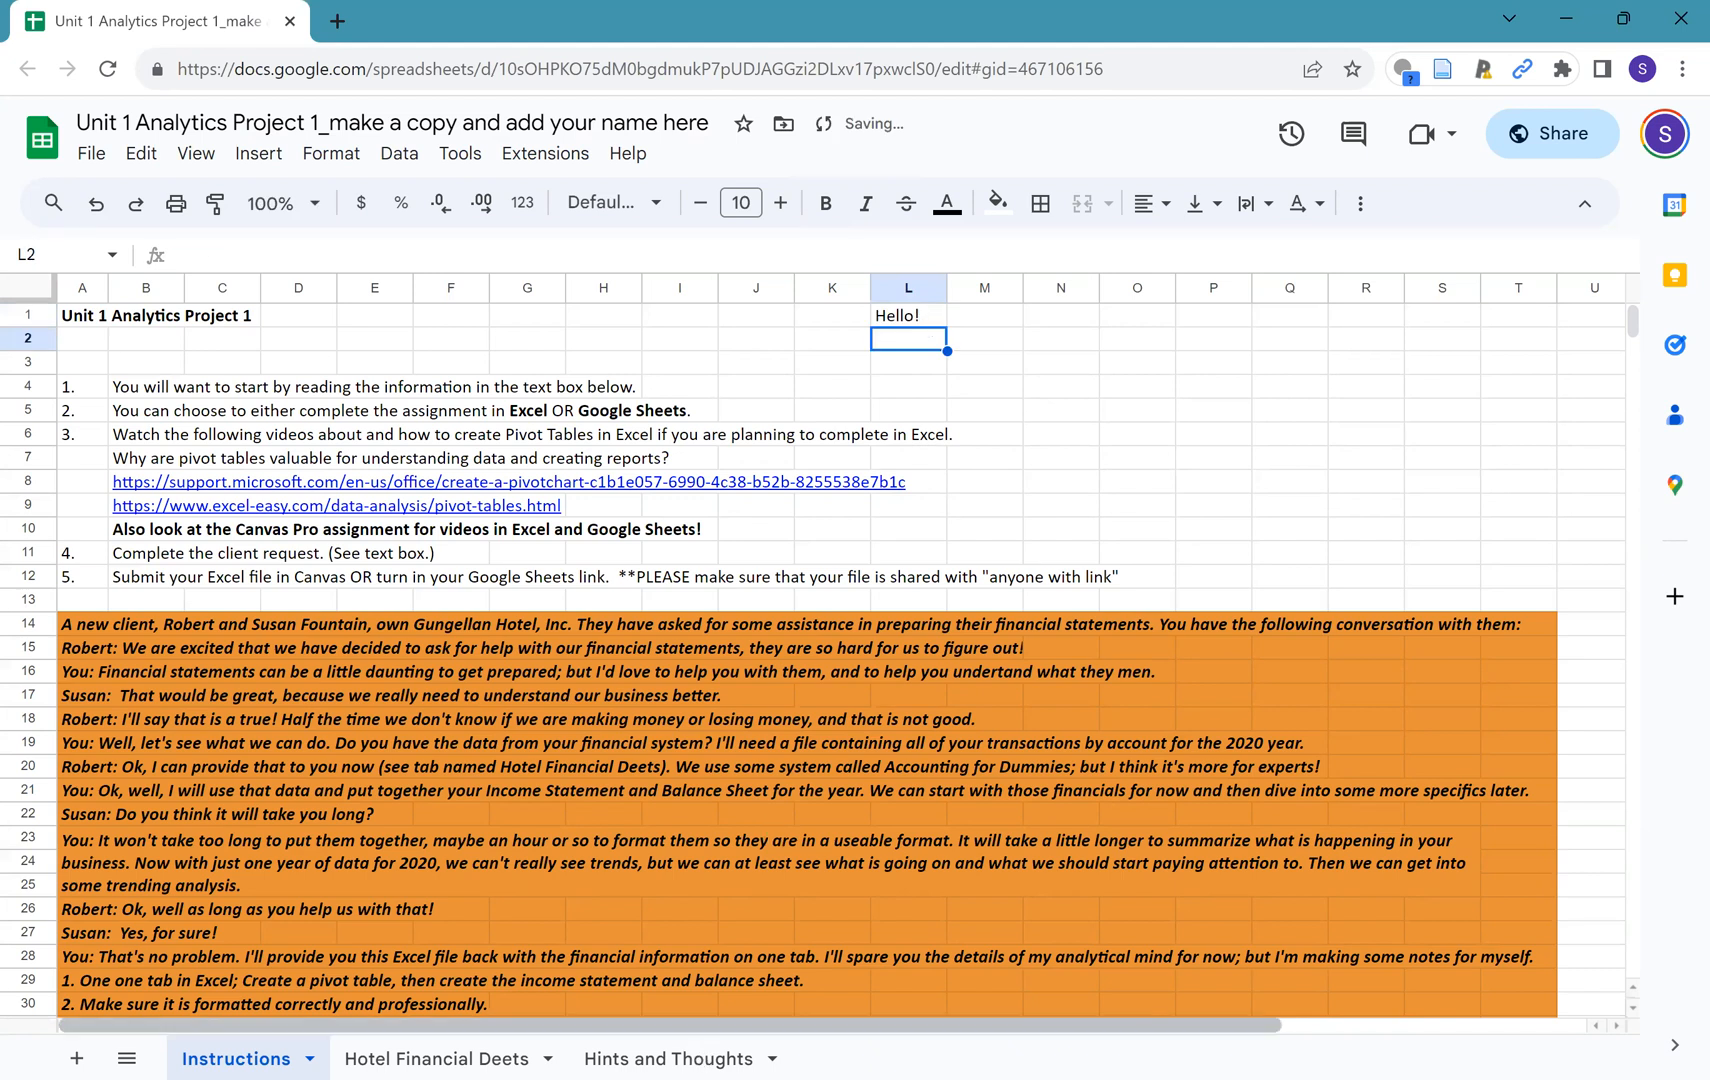
left_click(900, 320)
key("Delete")
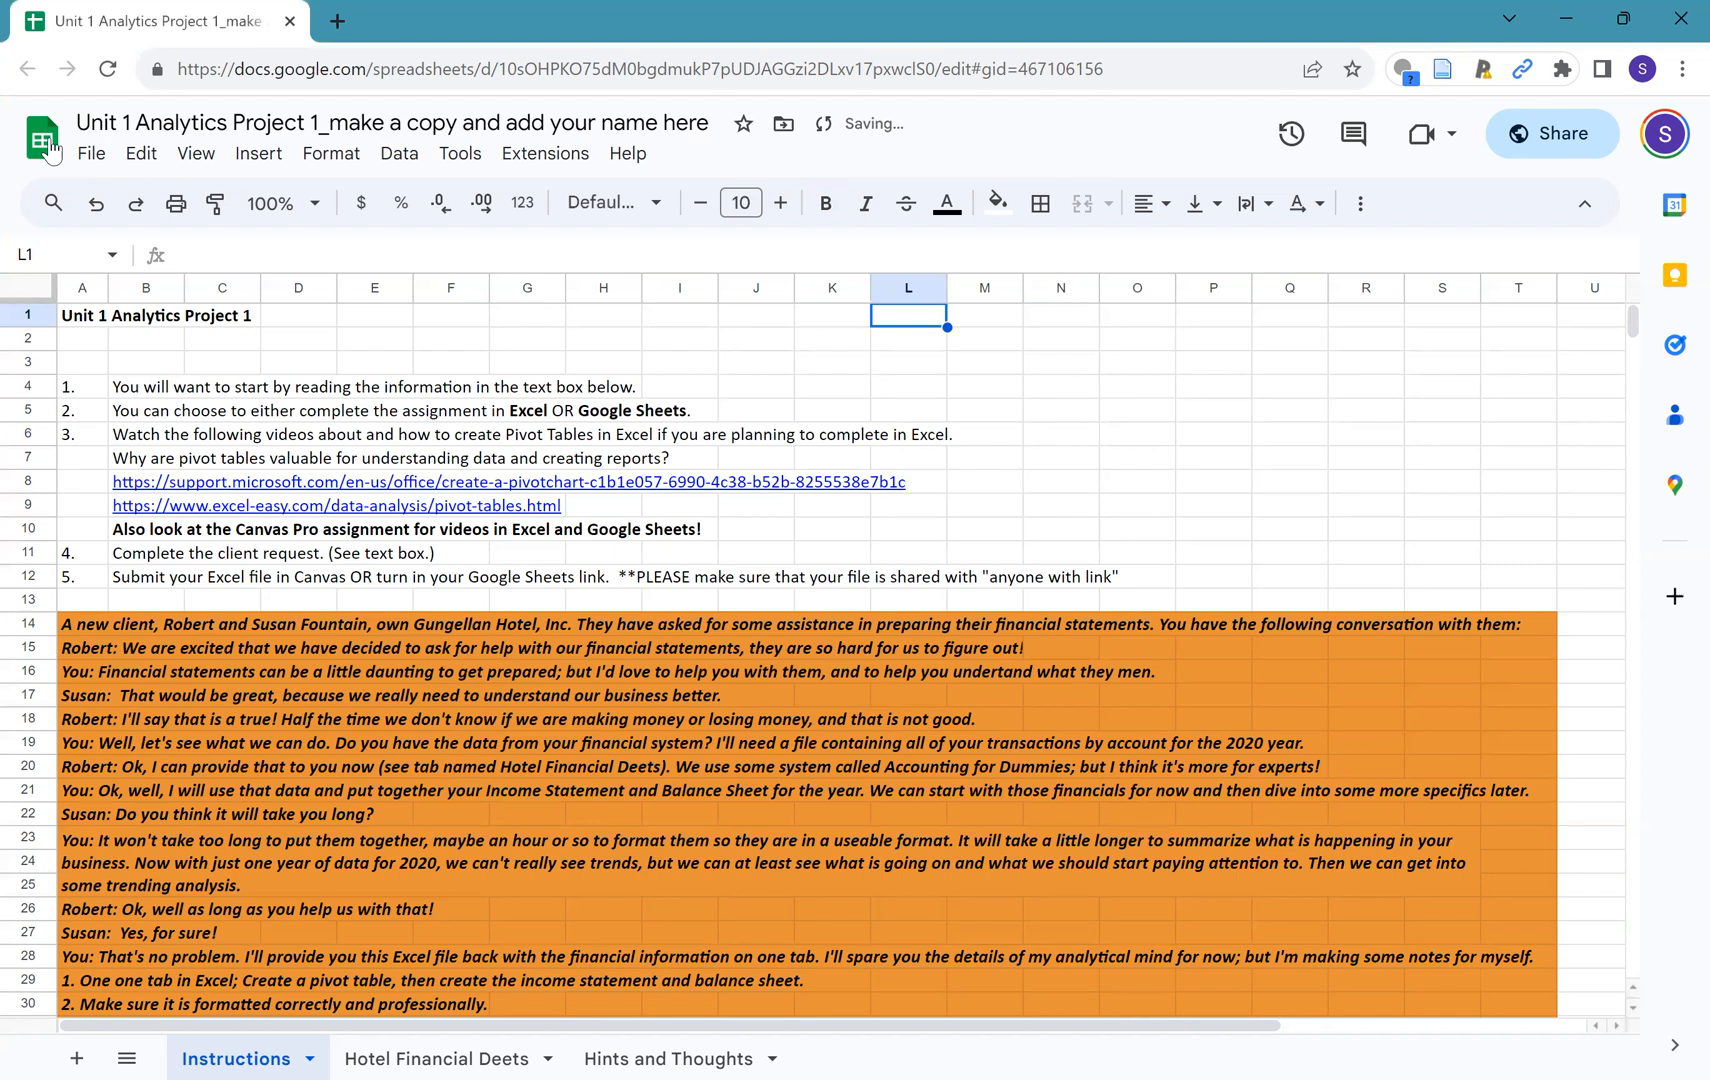
Make a copy of the workbook, dropping 'Copy of ' and replacing the placeholder with your name
left_click(100, 155)
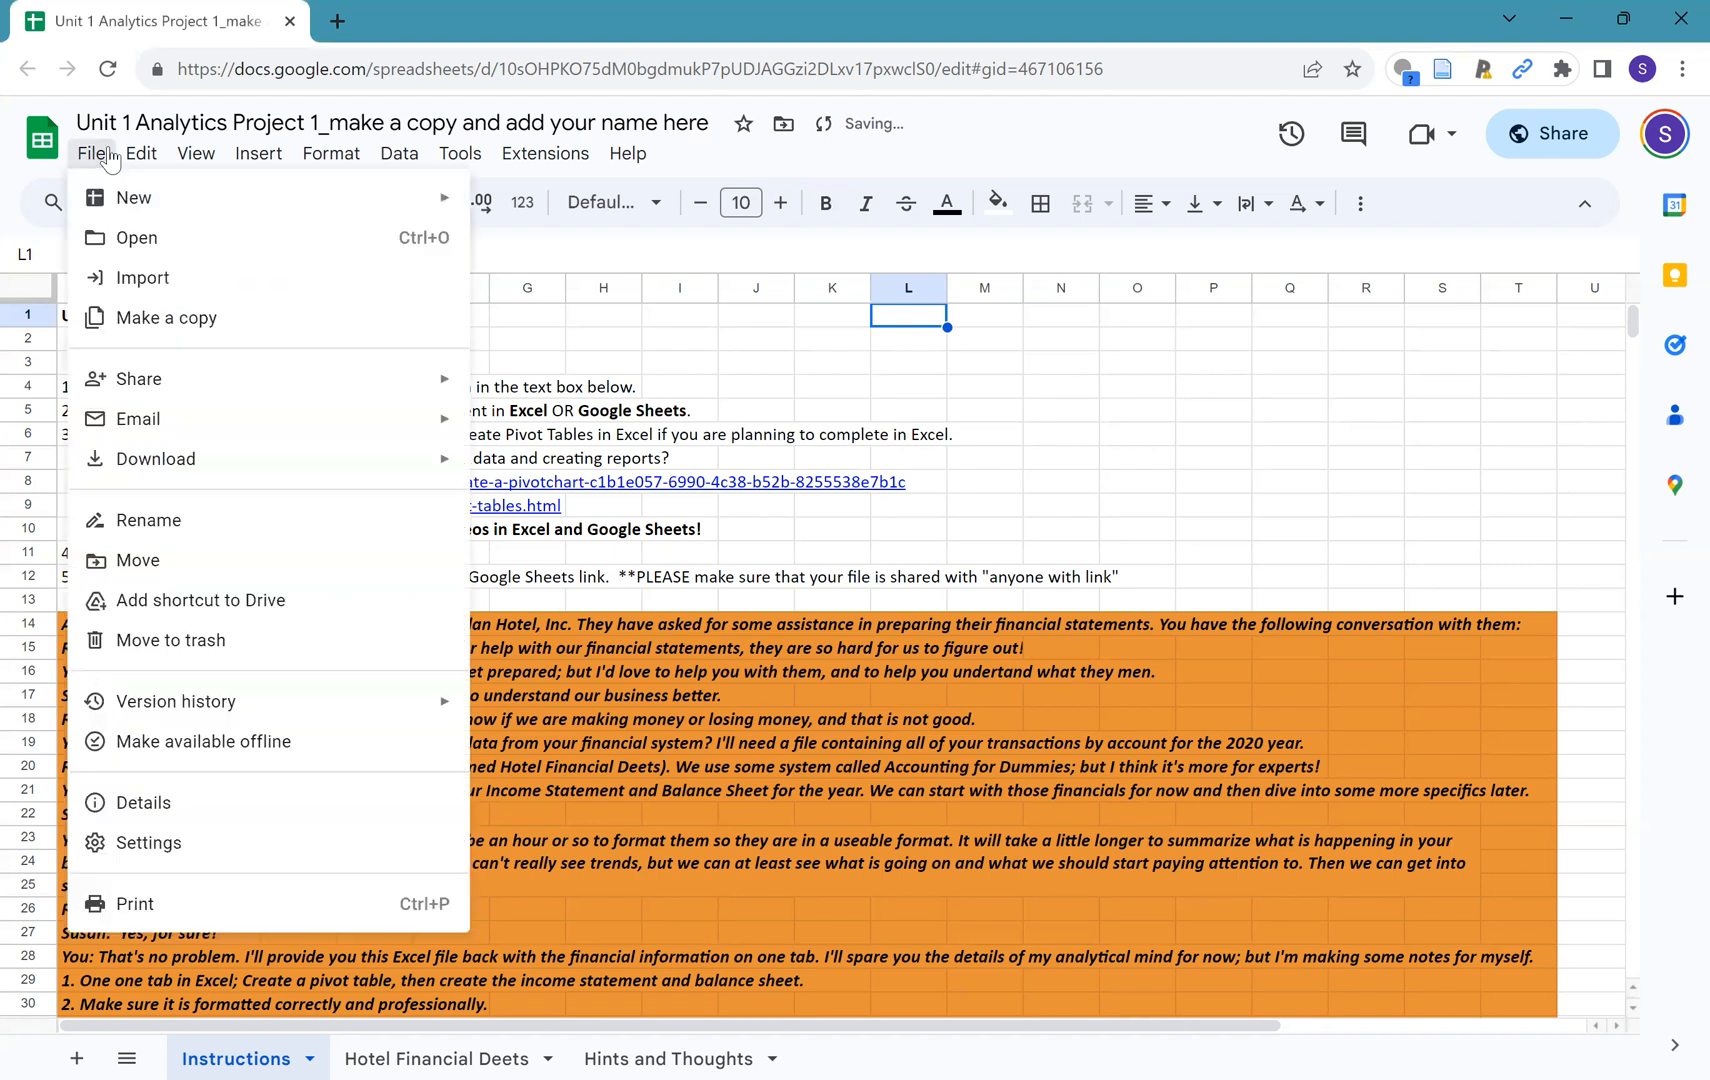
left_click(160, 318)
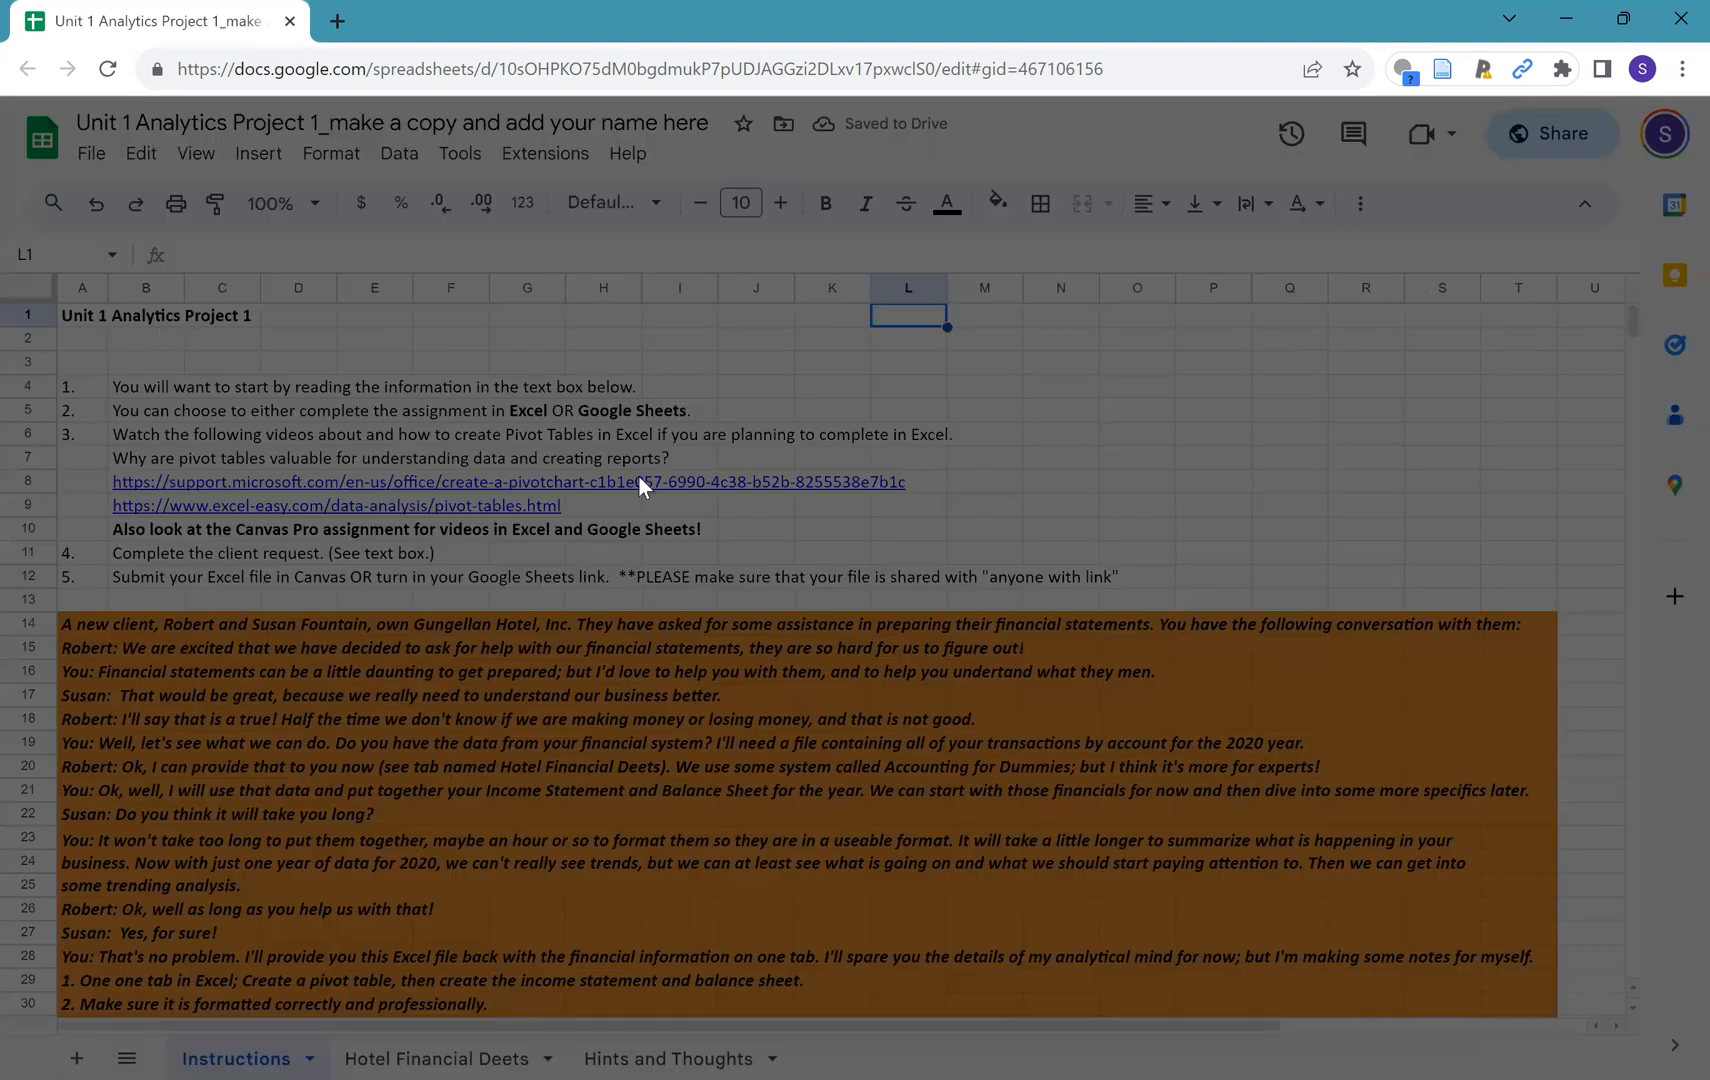
left_click(736, 484)
left_click(651, 492, "shift")
key("BackSpace")
left_click(880, 484)
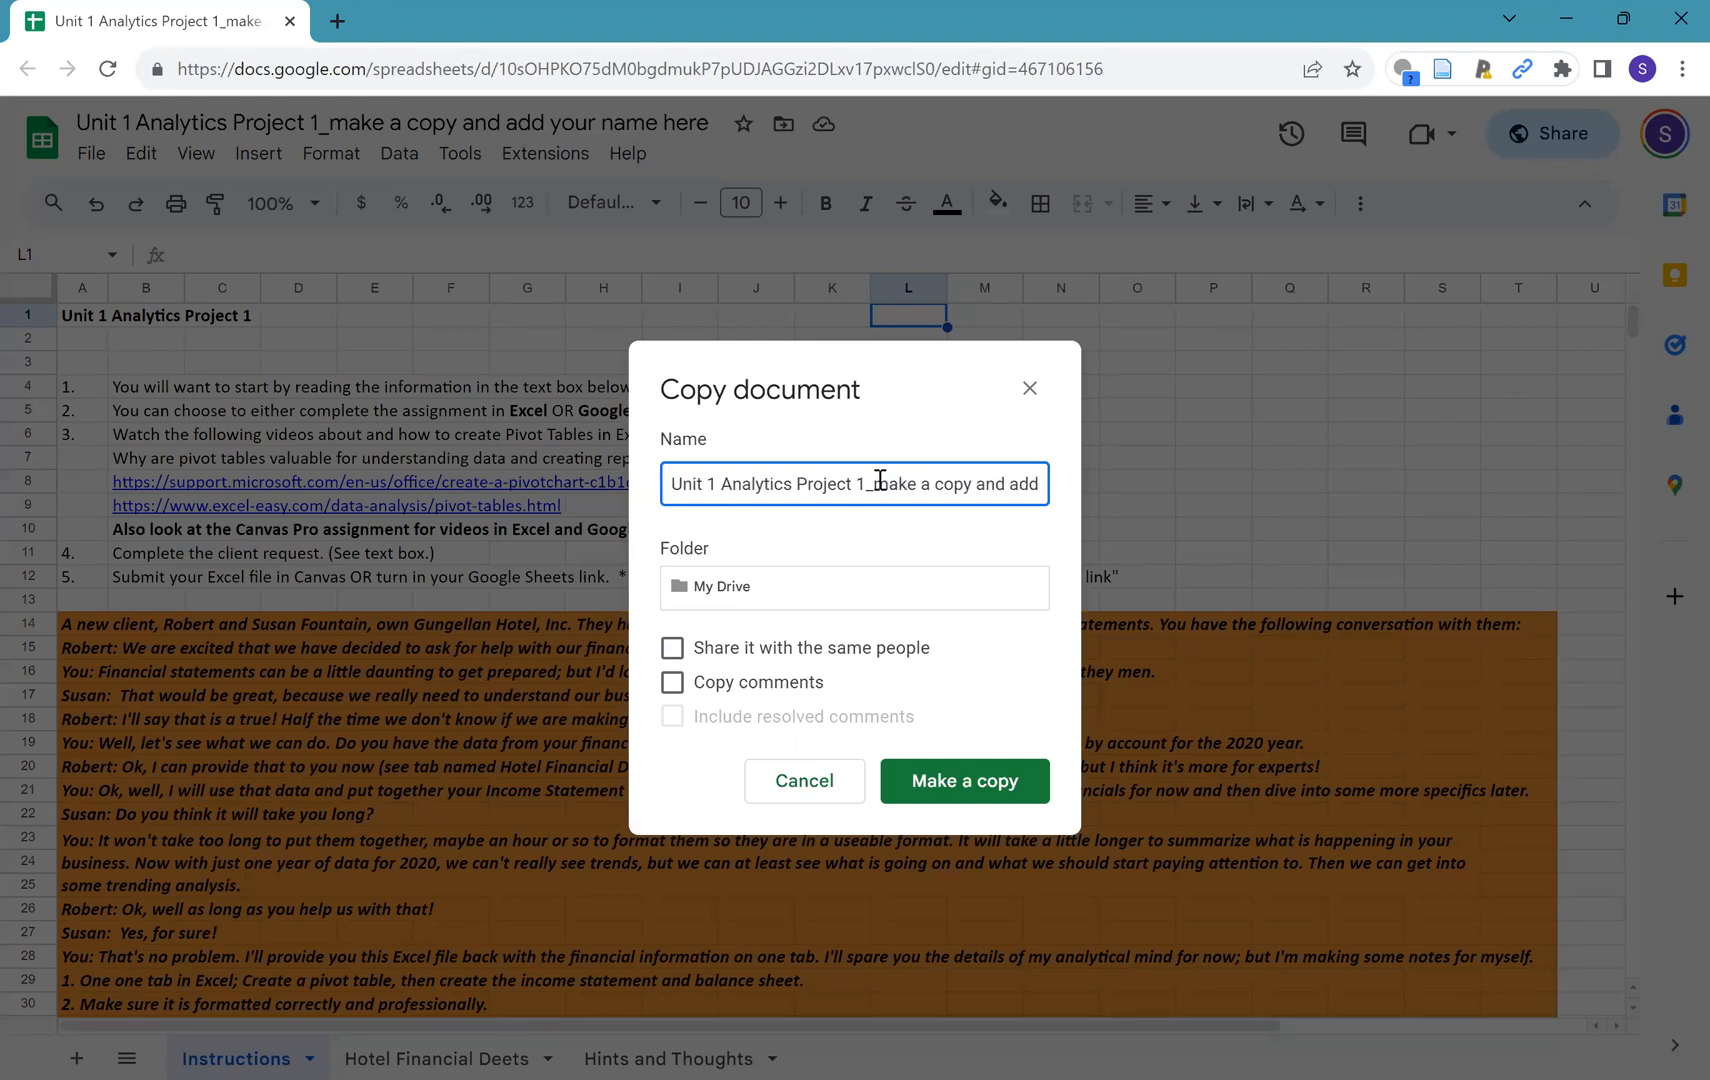
key("shift+End")
type("Sheila Coome")
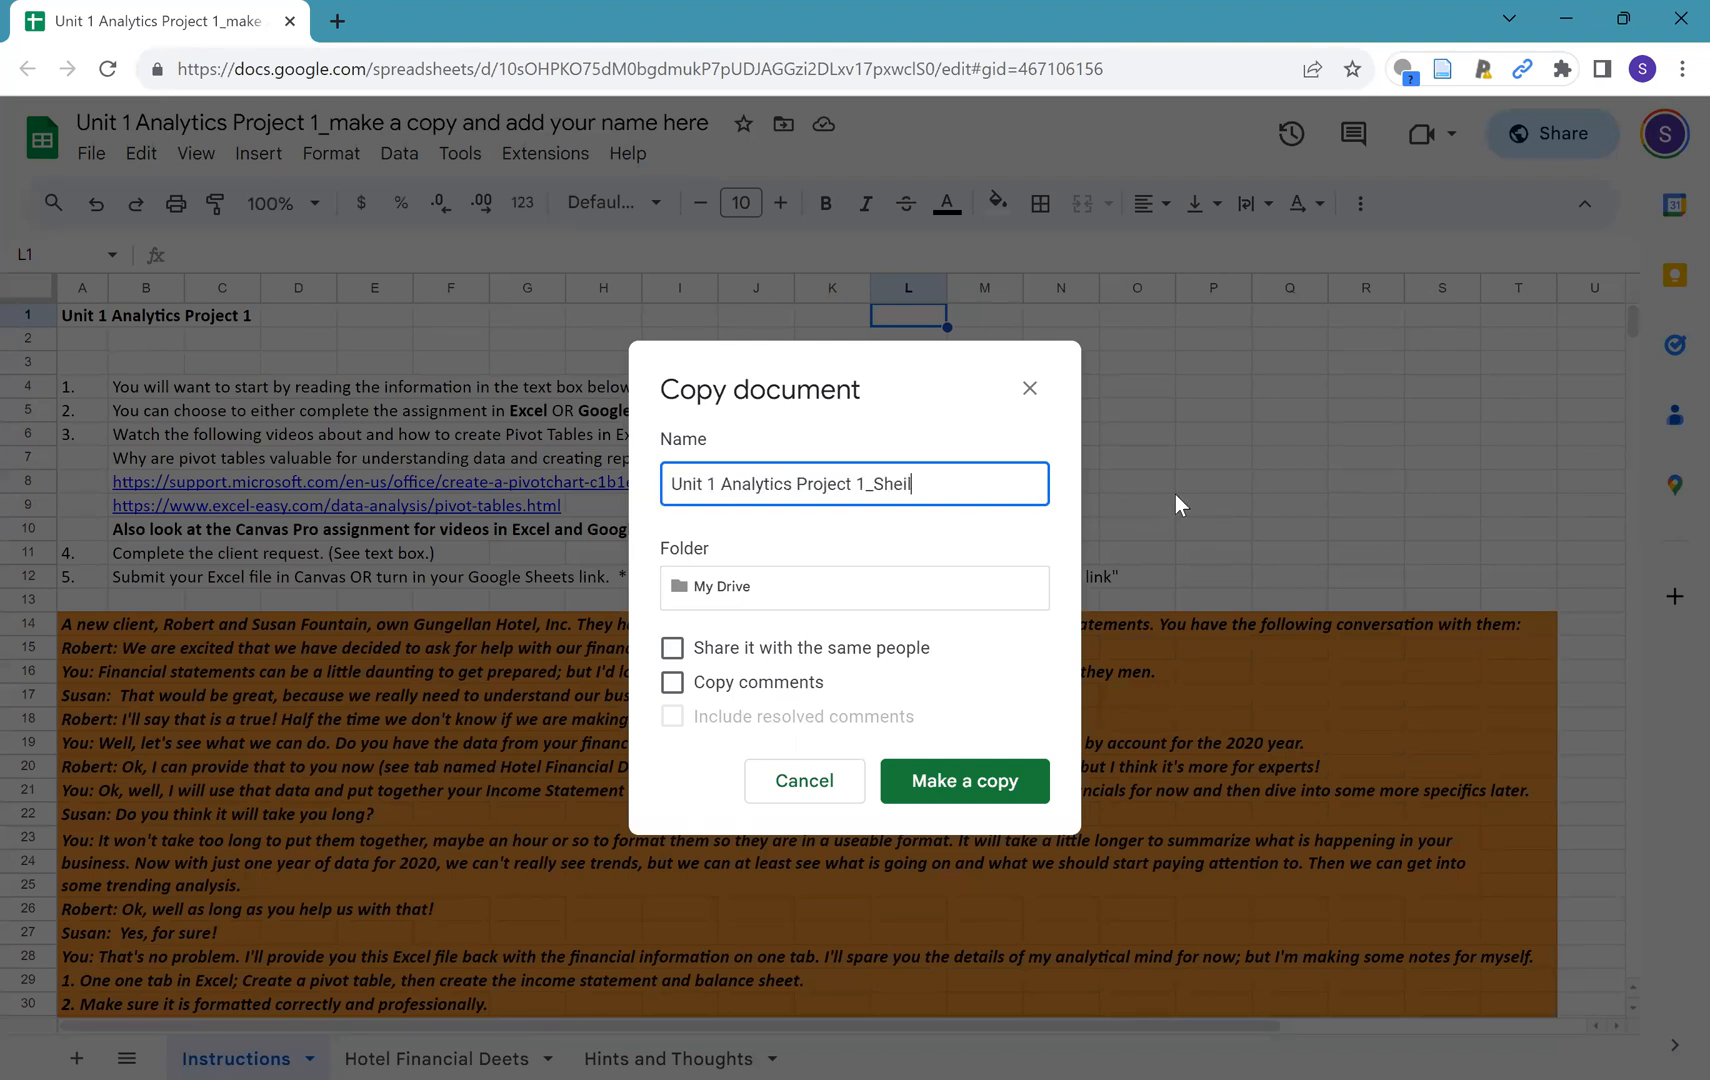
type("s")
left_click(970, 783)
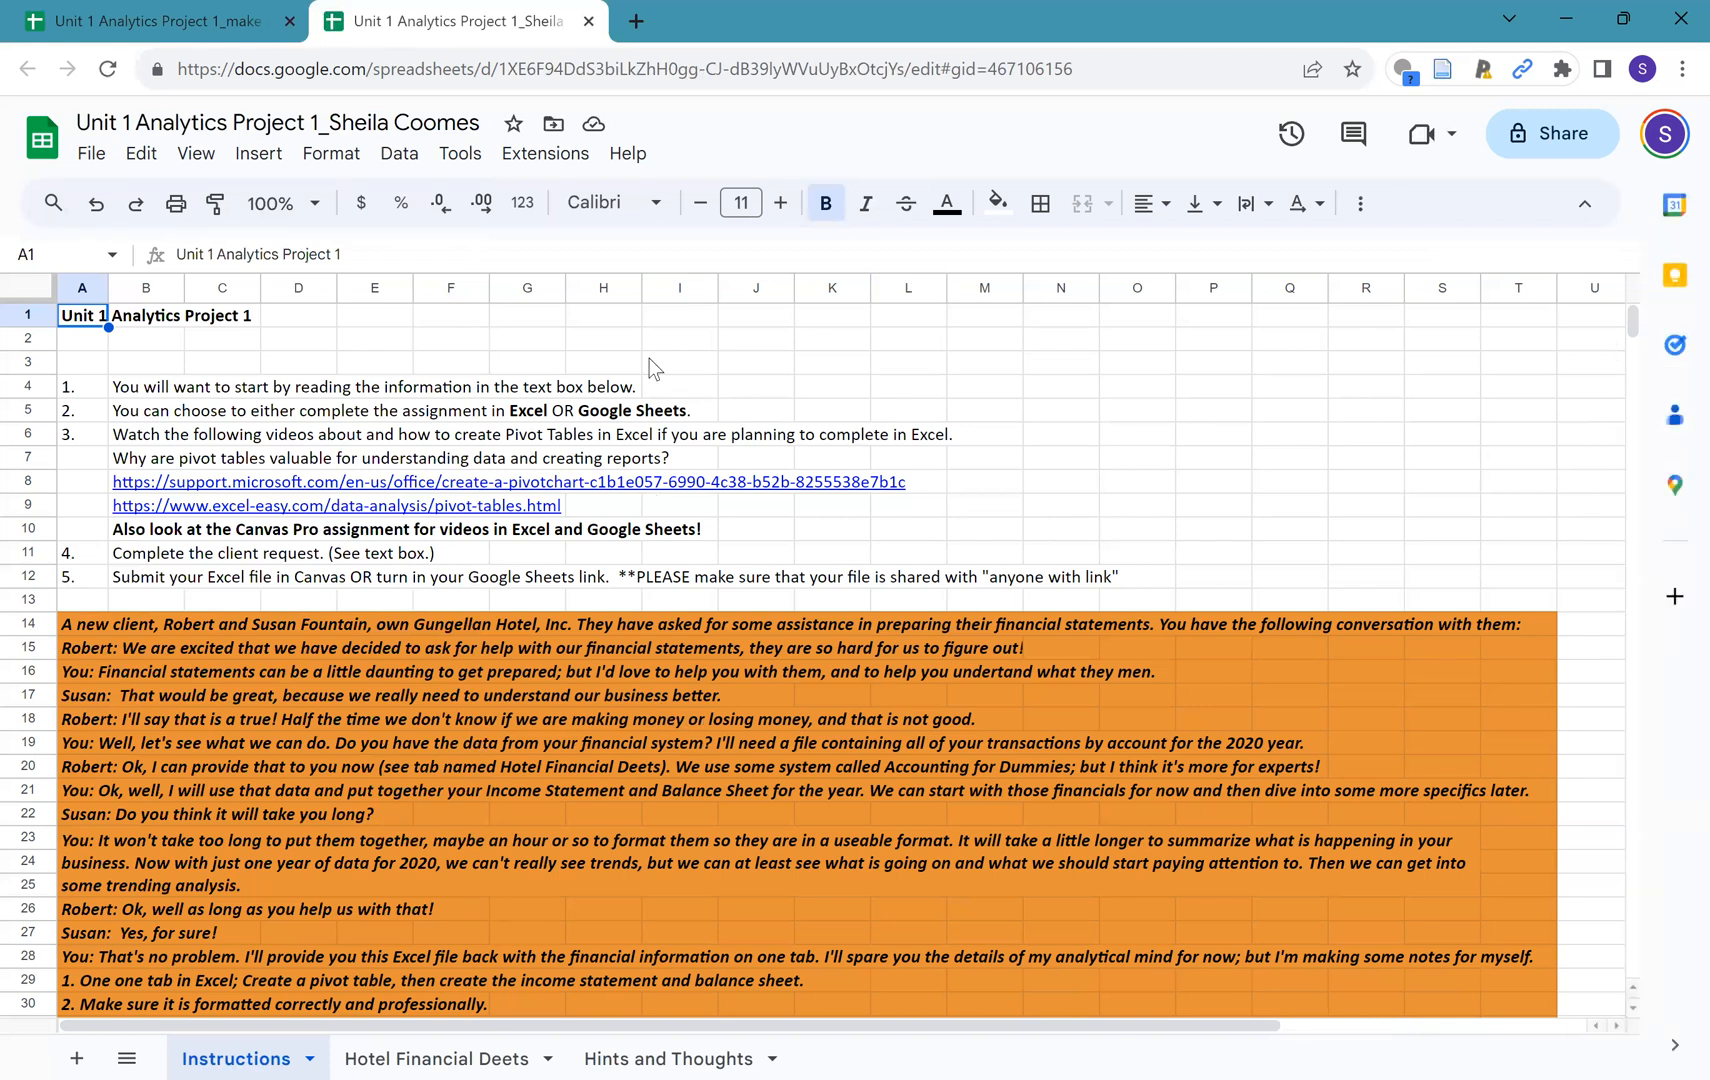
Switch to the Hotel Financial Deets sheet and select the Account header cell D5
left_click(375, 598)
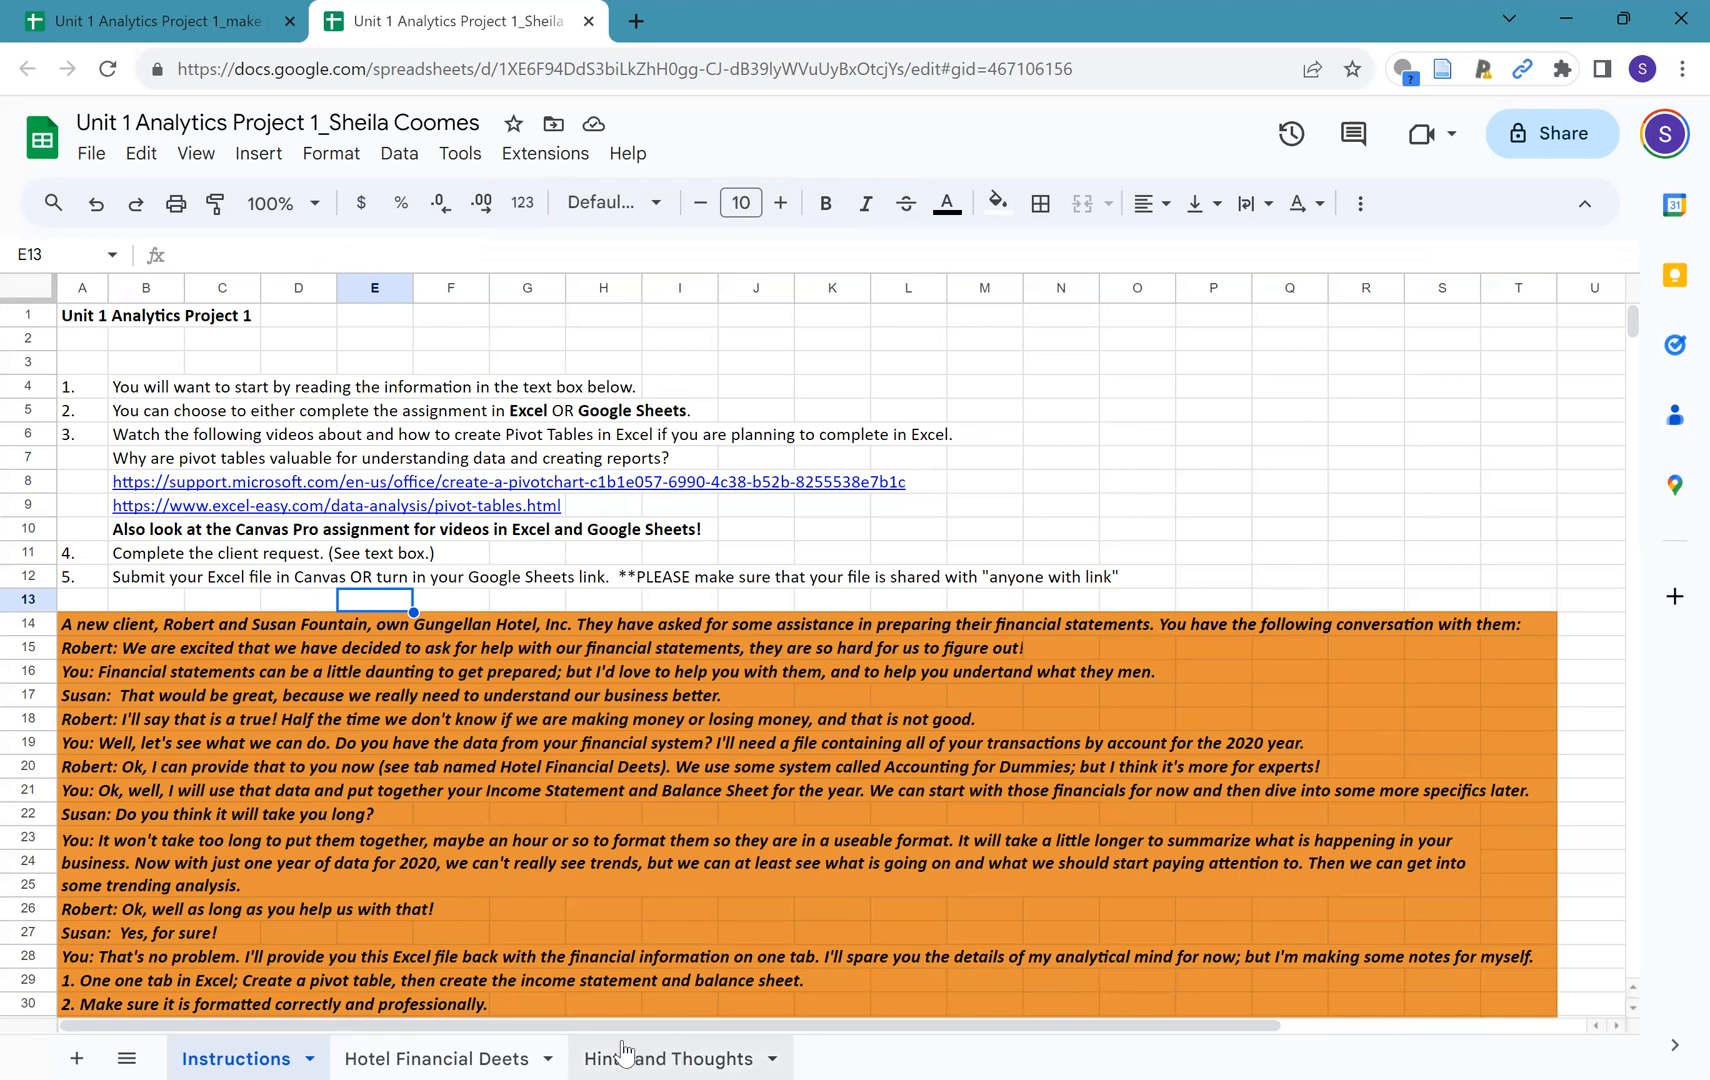
left_click(482, 1052)
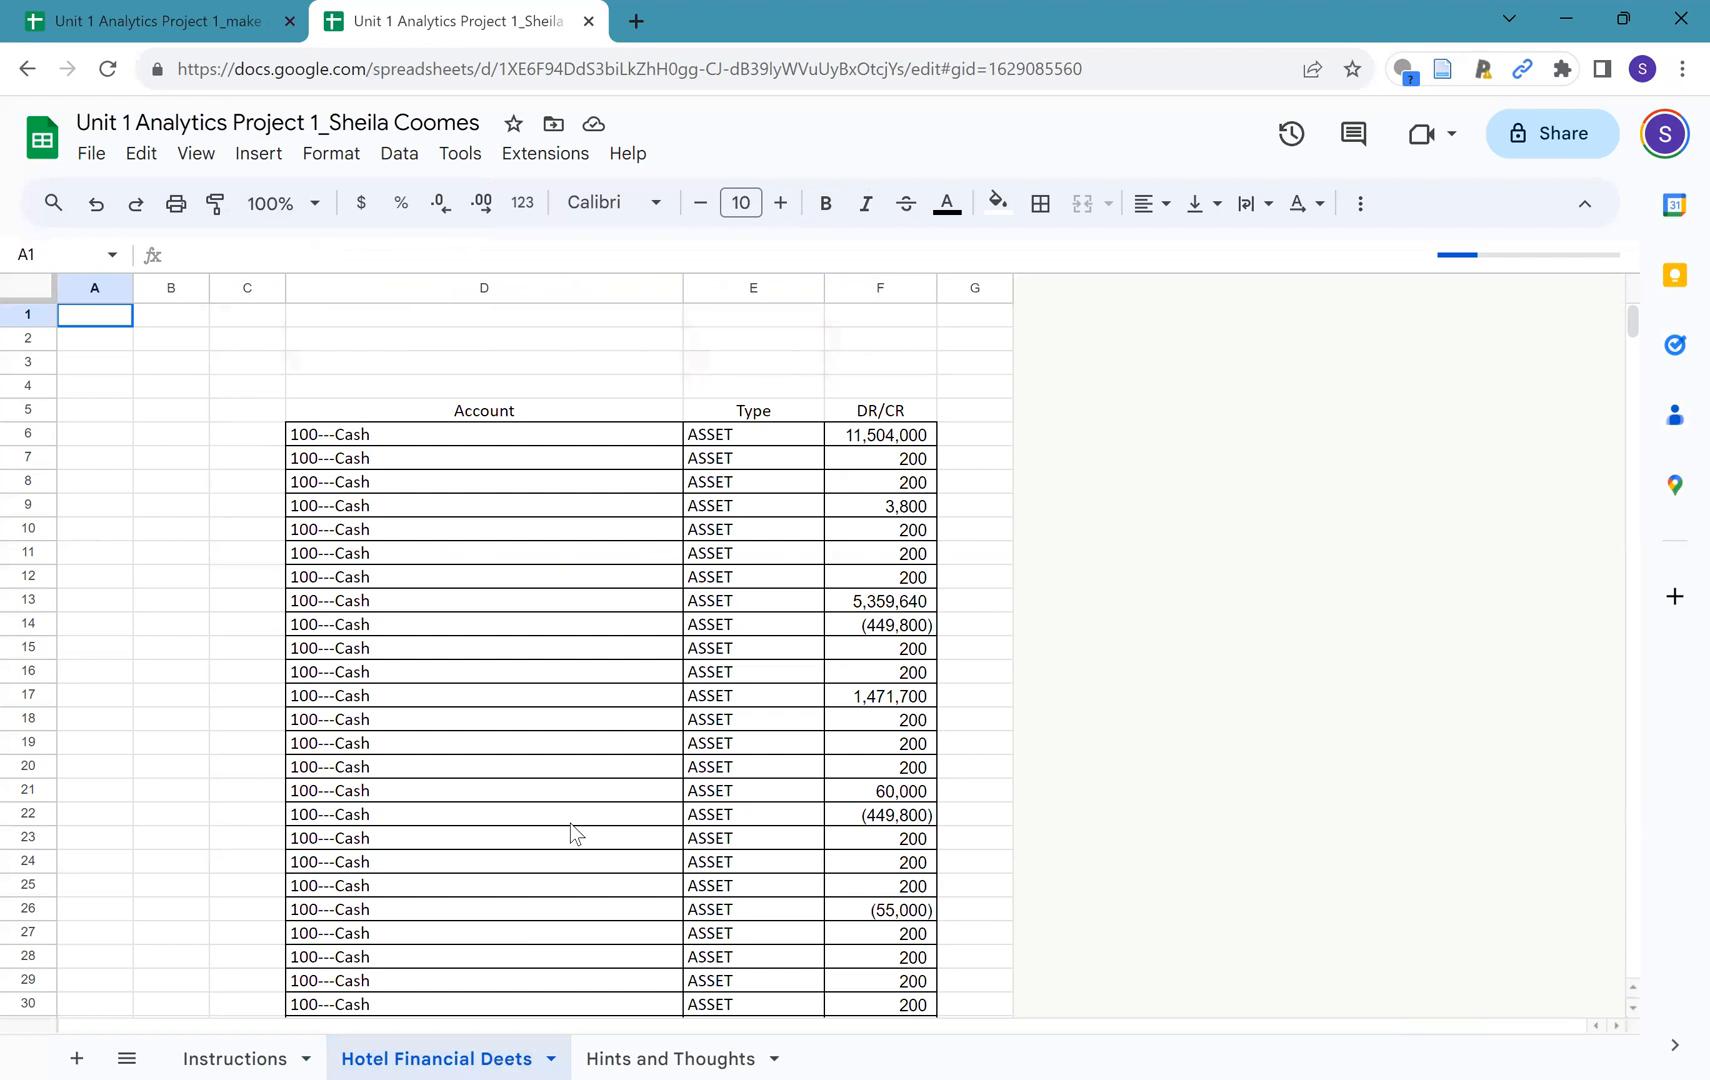
scroll(577, 810, "down", 2)
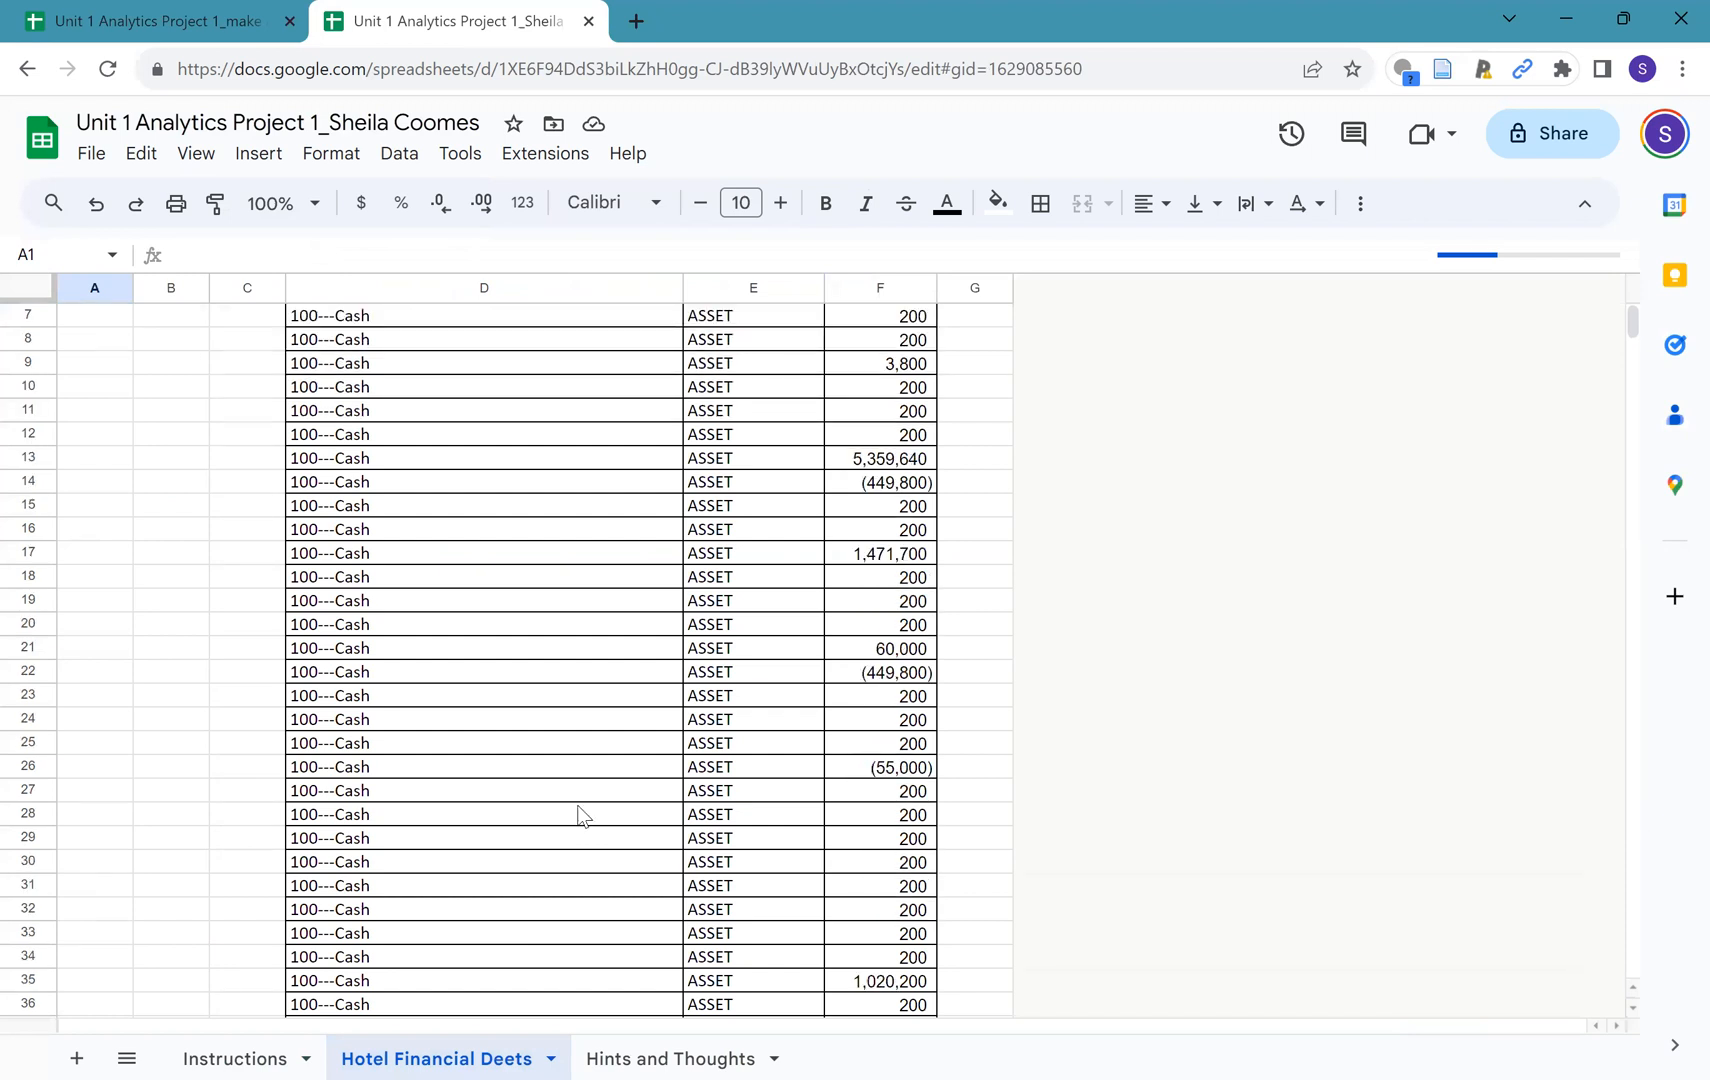
scroll(577, 810, "up", 2)
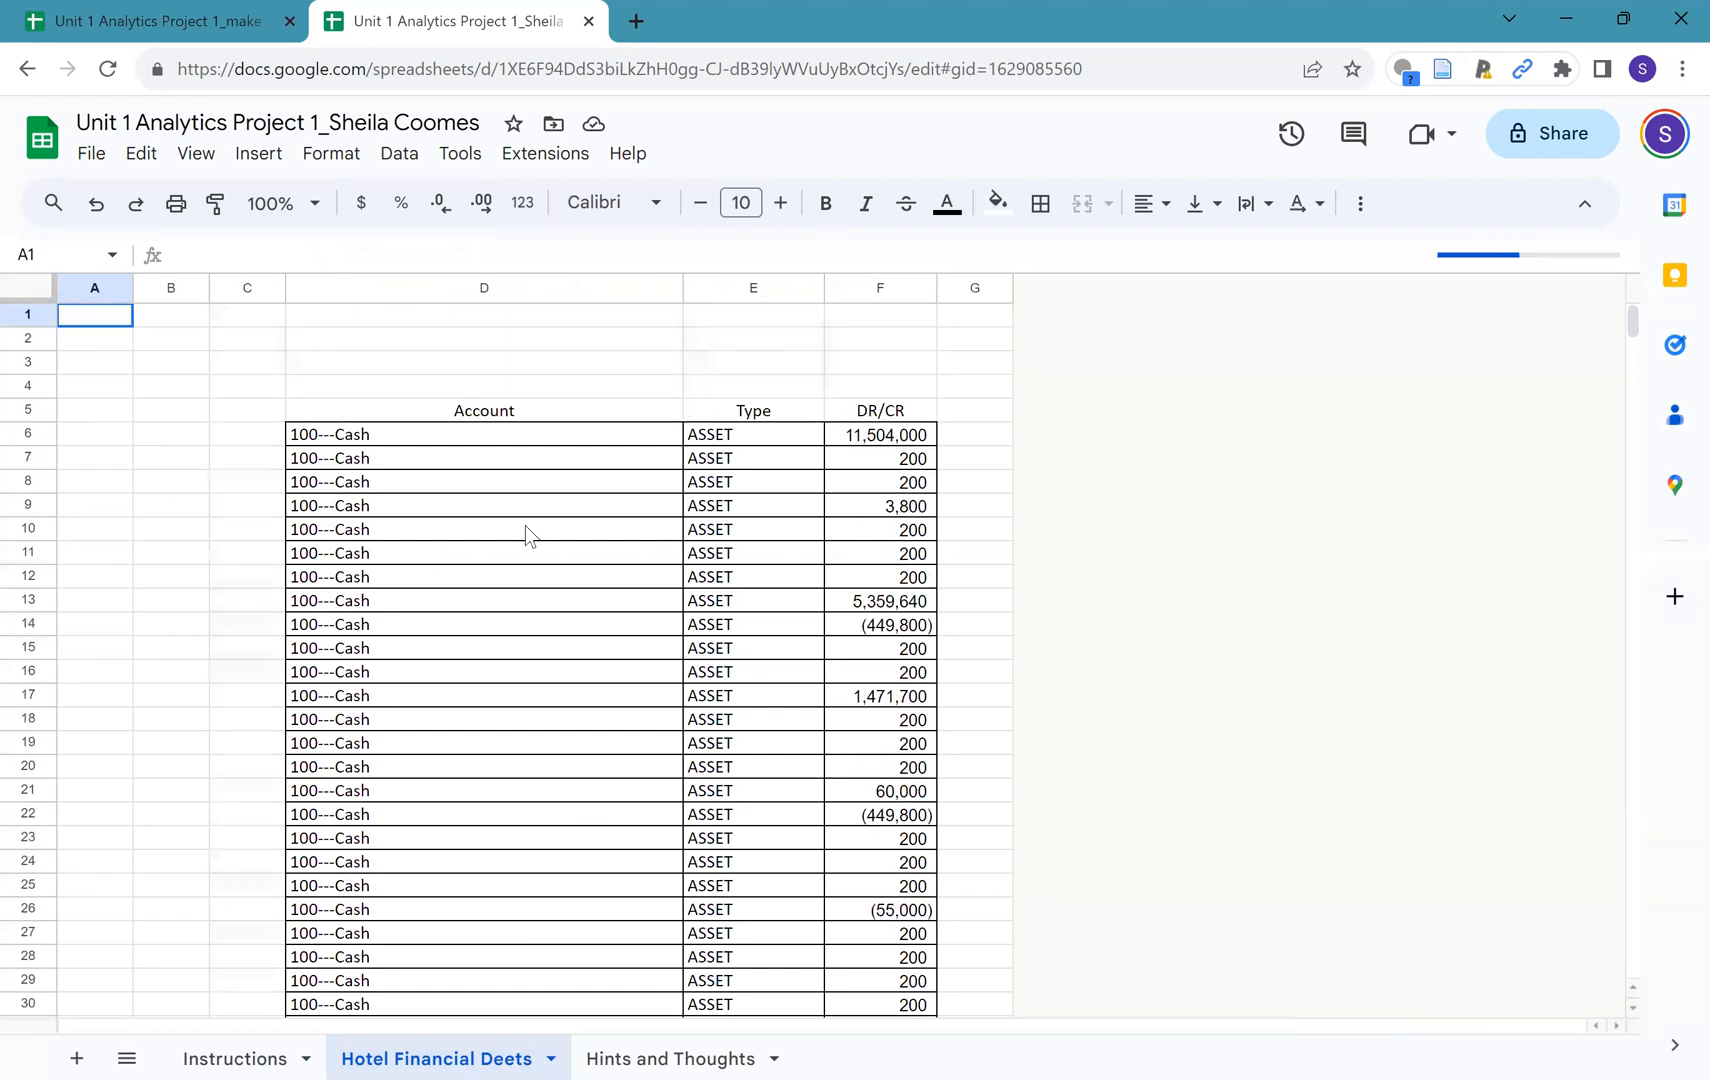
left_click(519, 410)
Scroll to the bottom of the ledger to find its last row, 8961
scroll(553, 617, "down", 20)
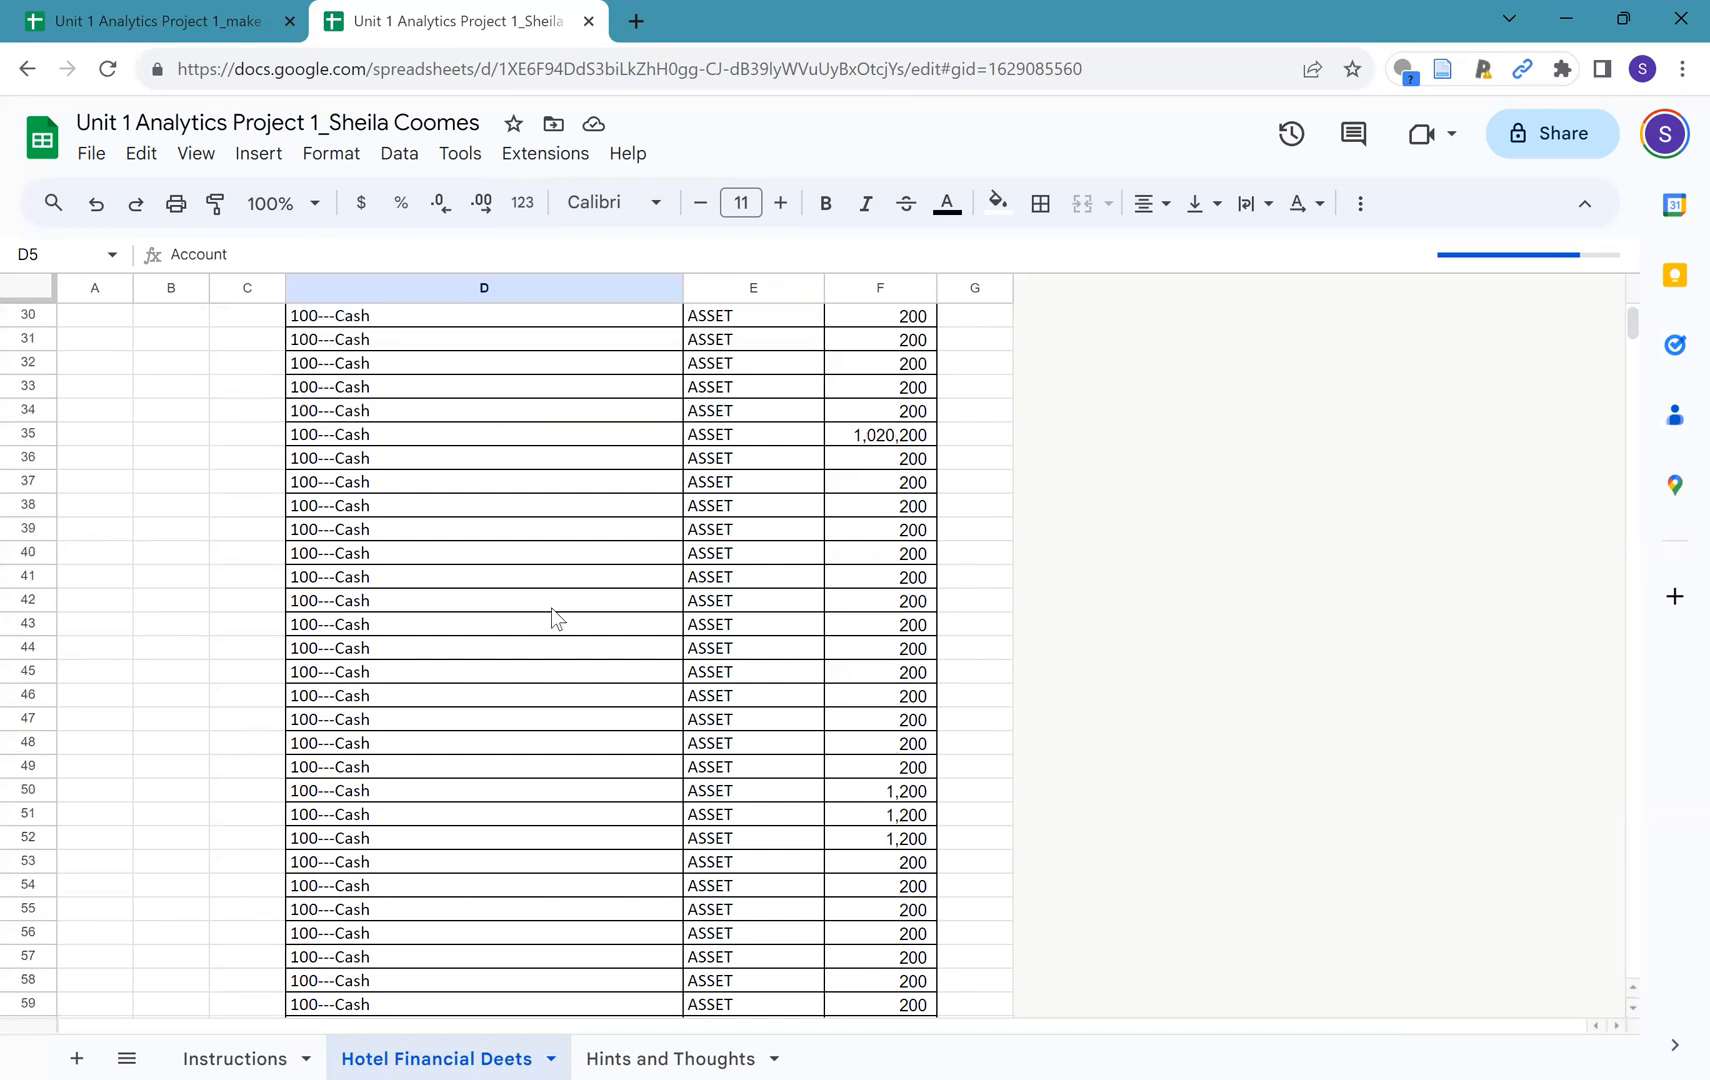
scroll(550, 608, "down", 20)
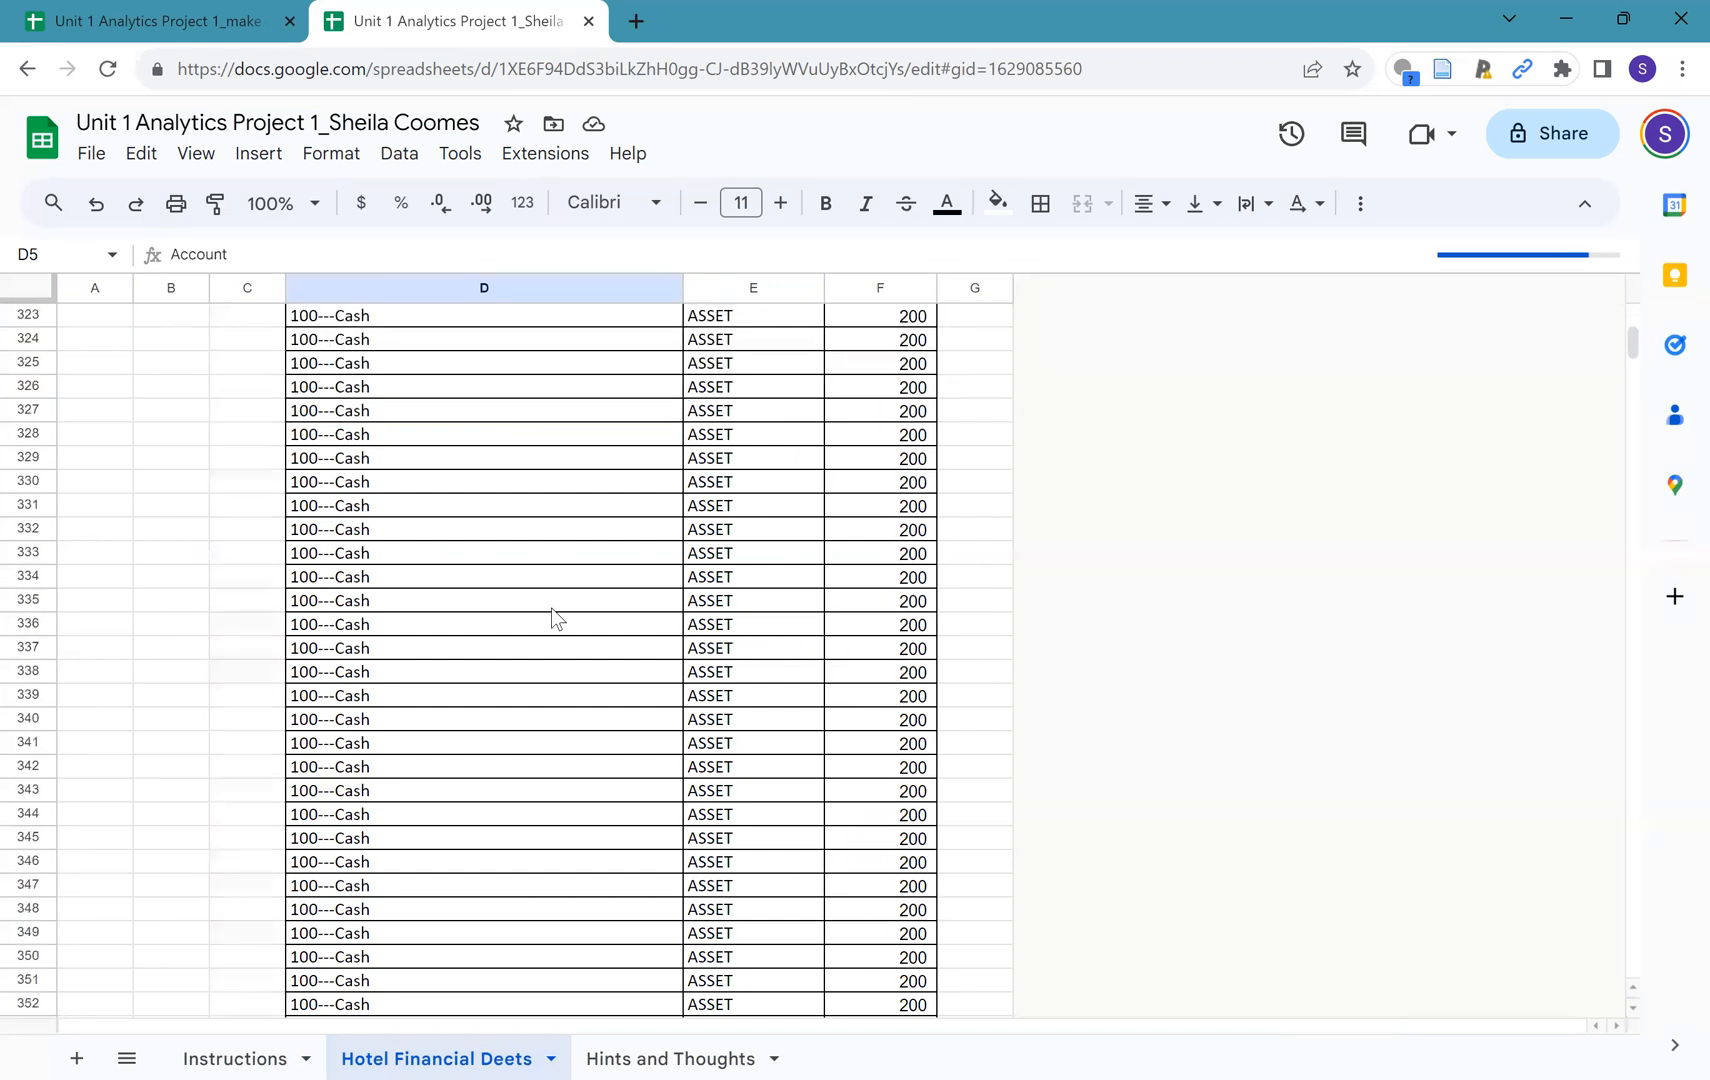
left_click_drag(1634, 343, 1620, 806)
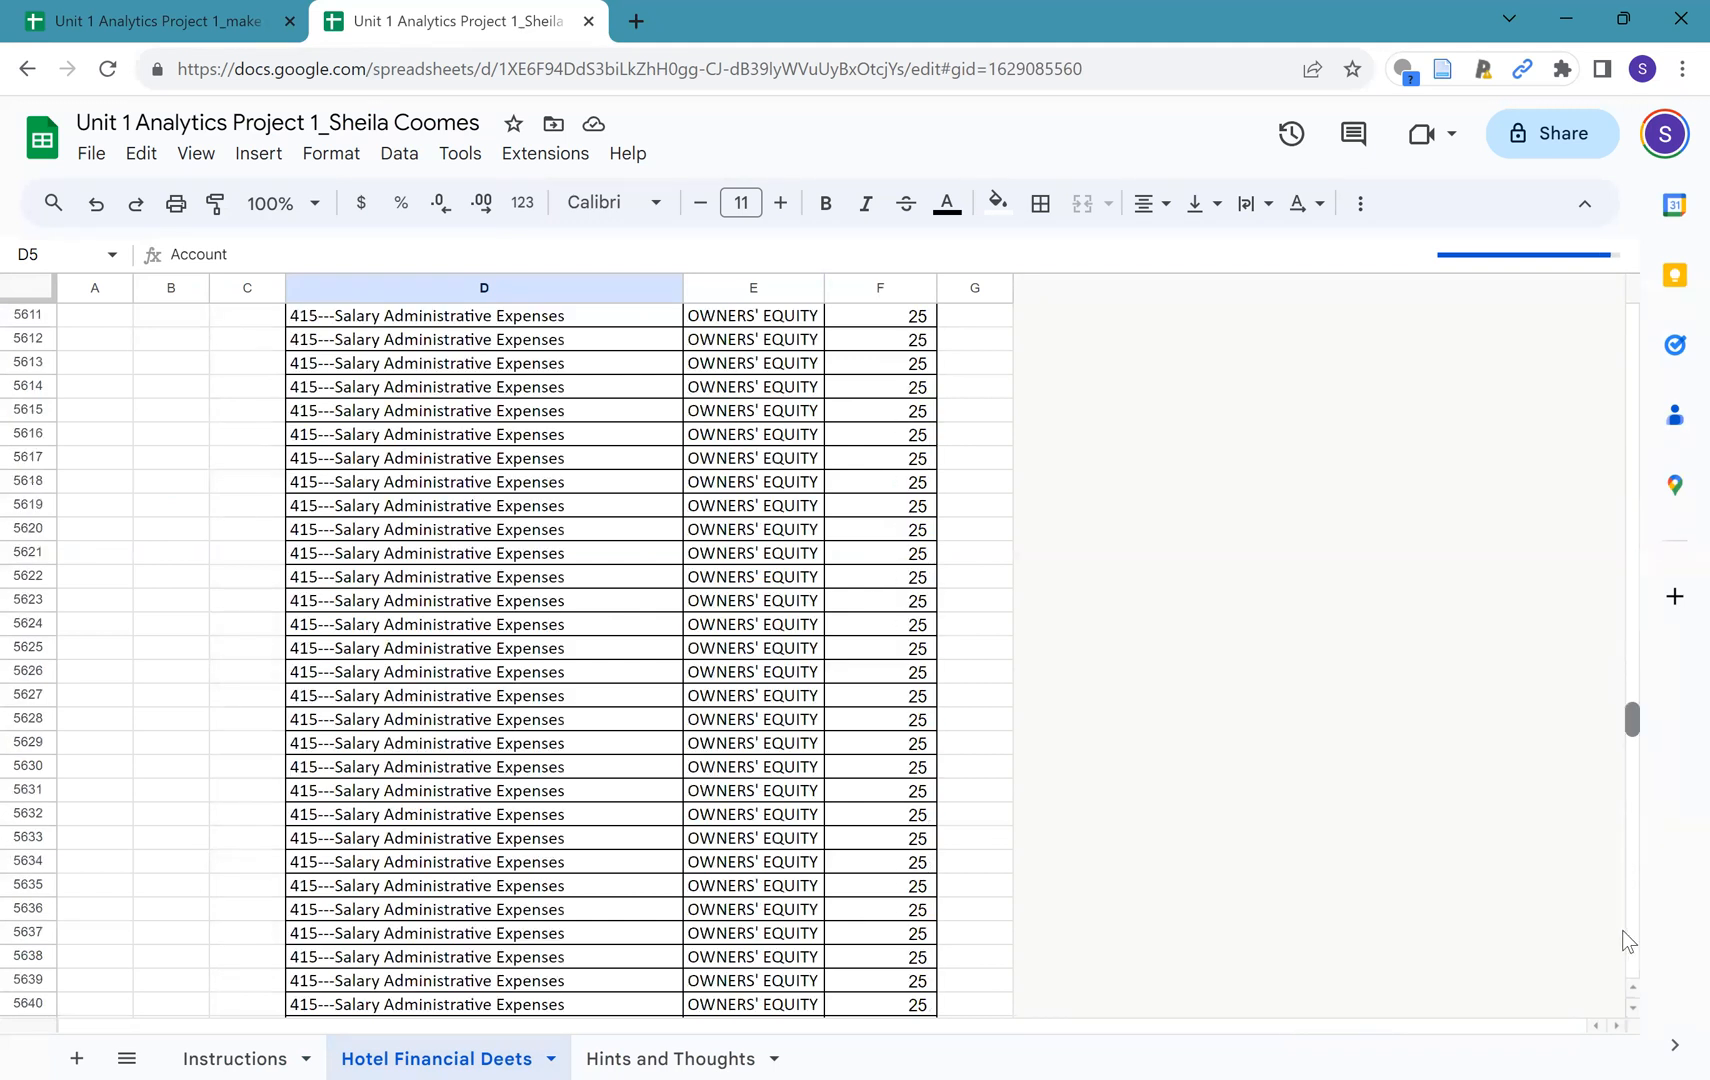
left_click_drag(1623, 940, 1630, 975)
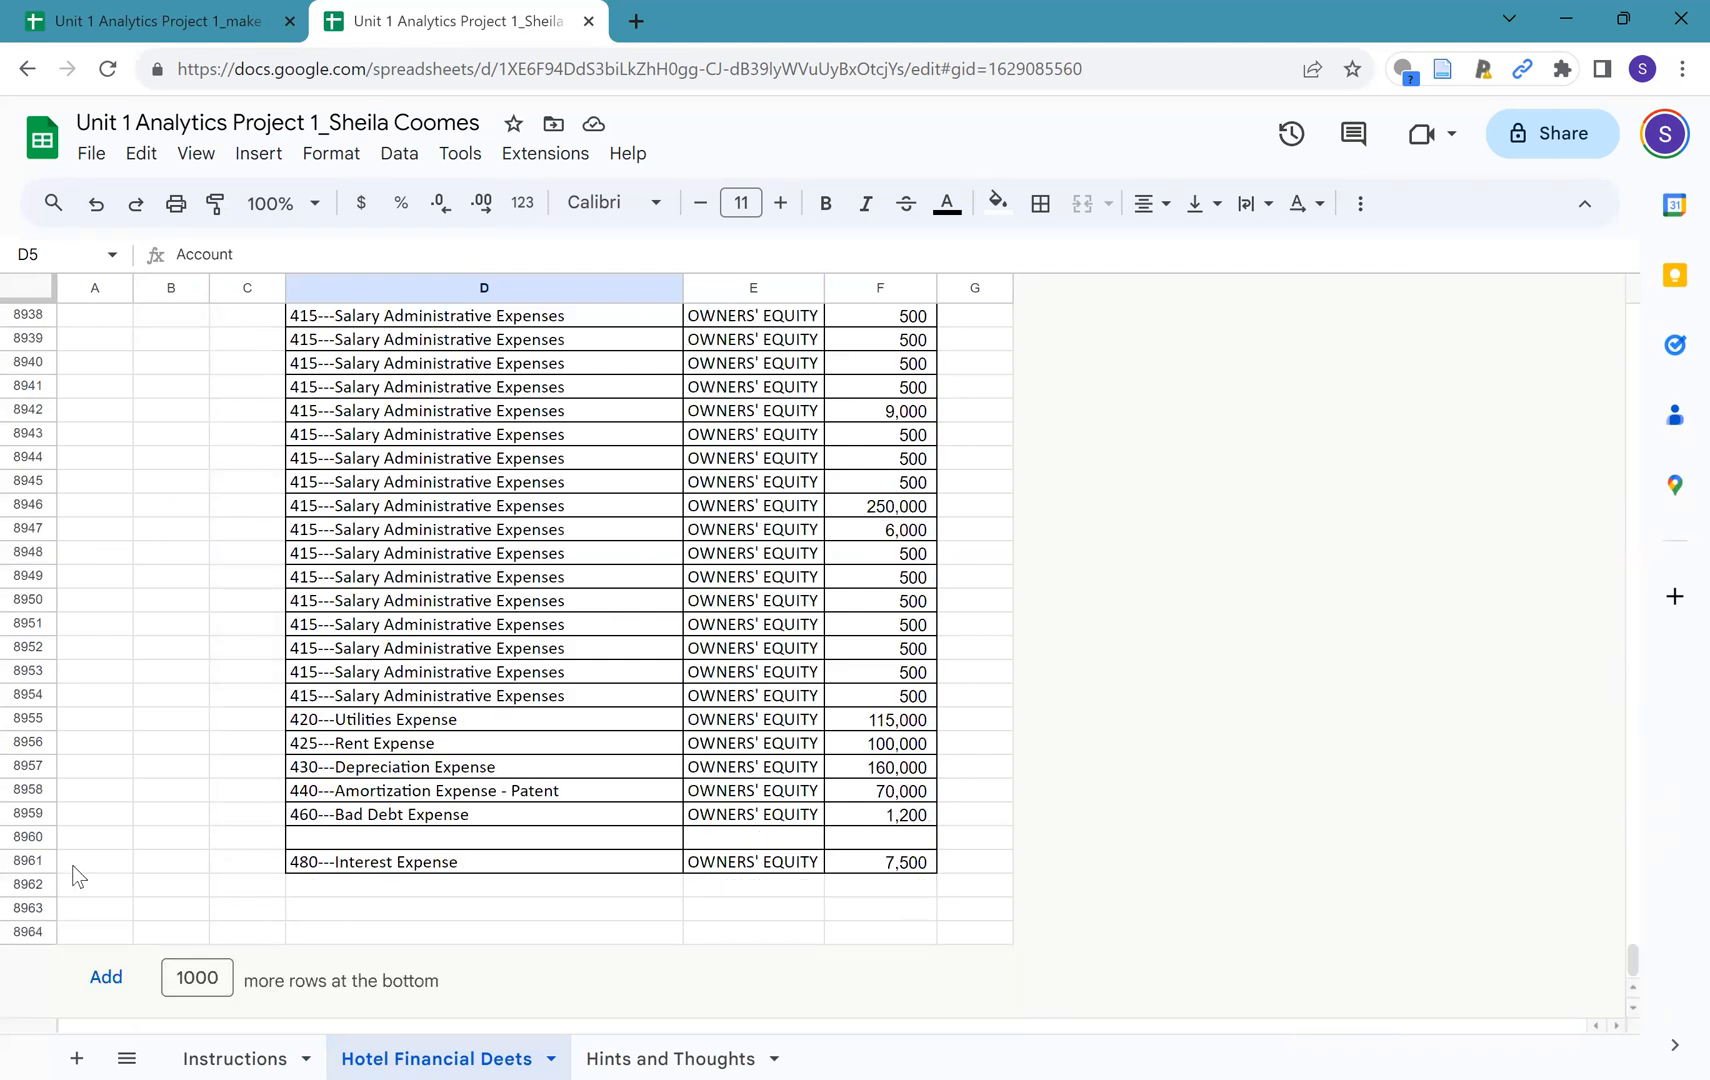
Select D5:F8961, from the Account header across Type and DR/CR down to row 8961
left_click(561, 872)
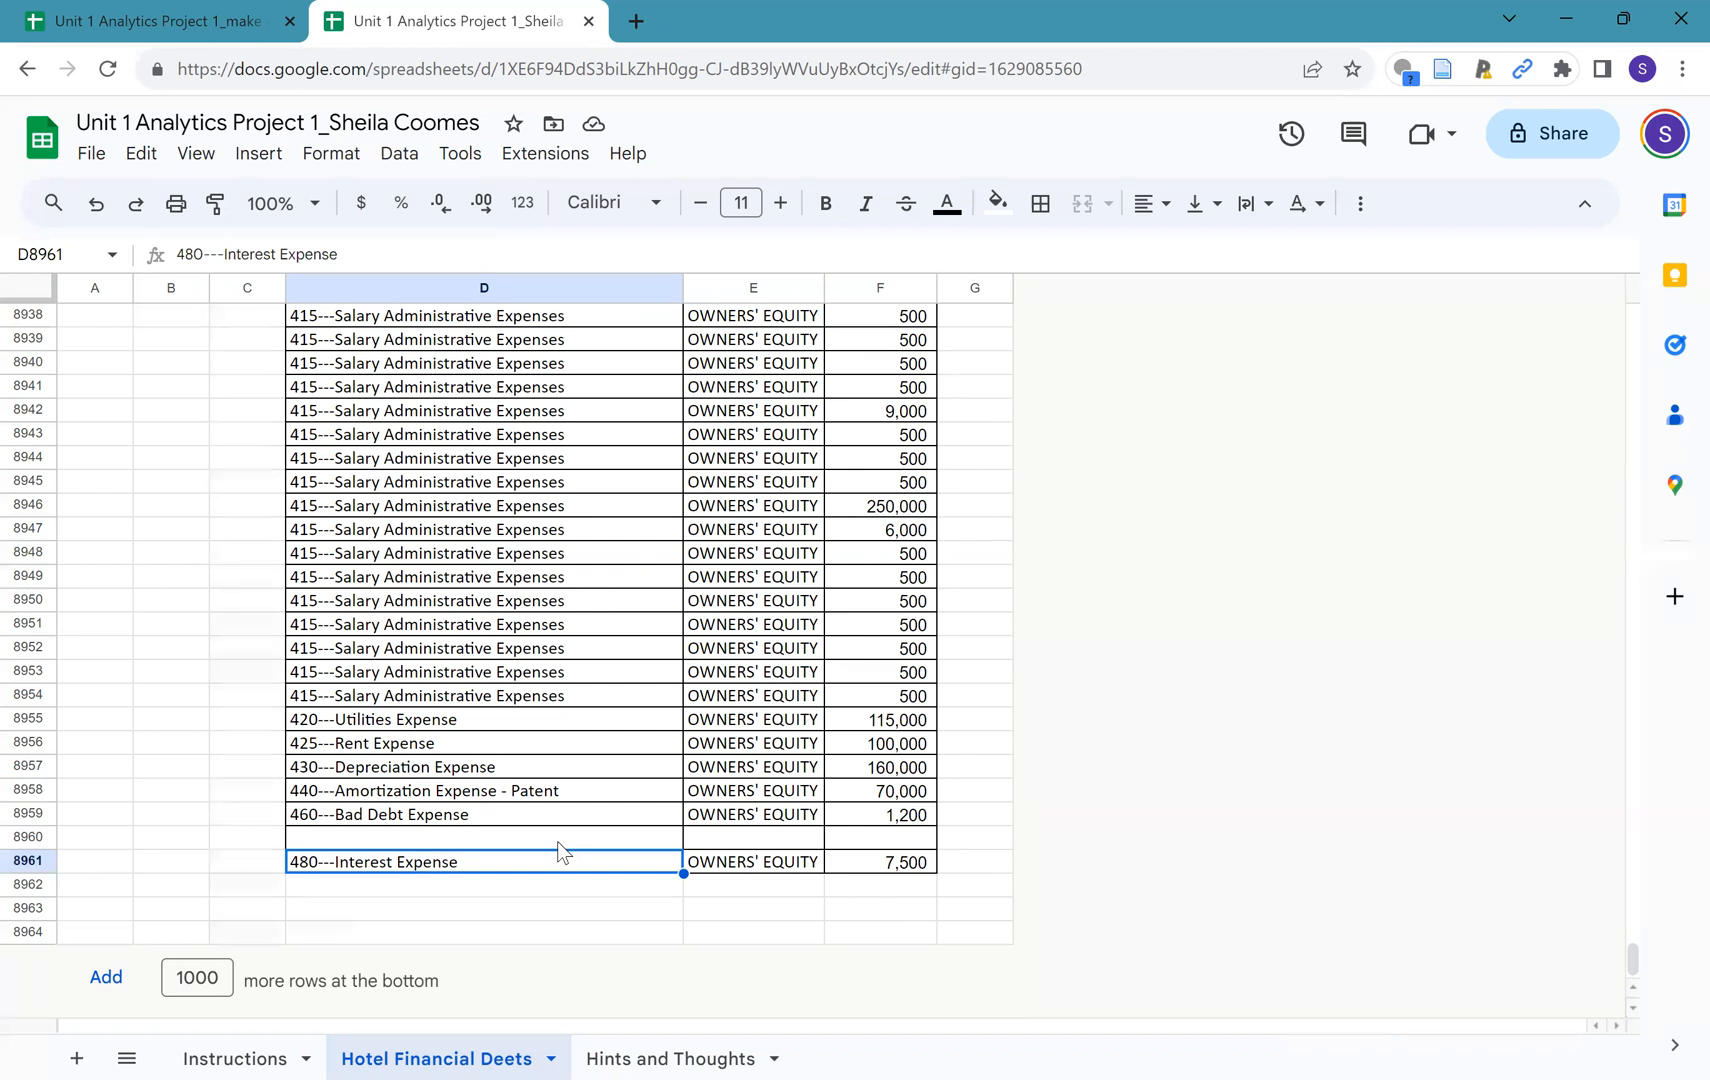
key("shift+Right")
key("shift+Right")
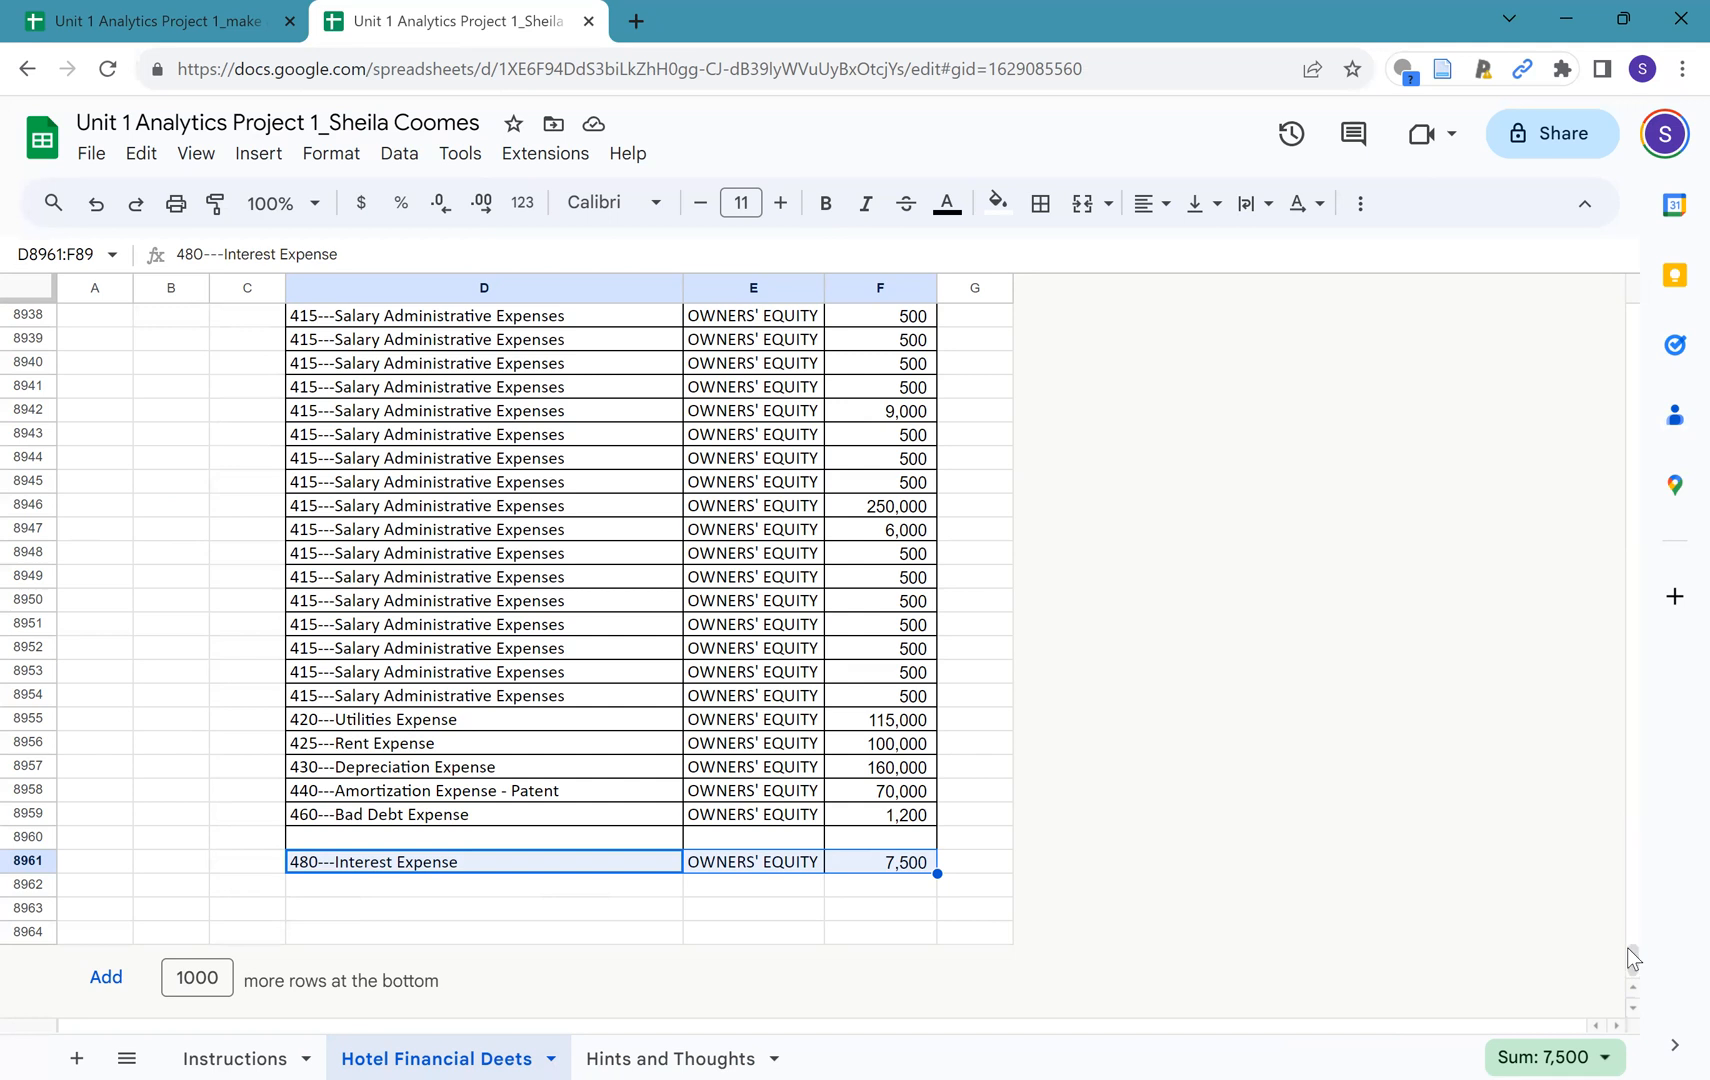
left_click_drag(1634, 962, 1654, 438)
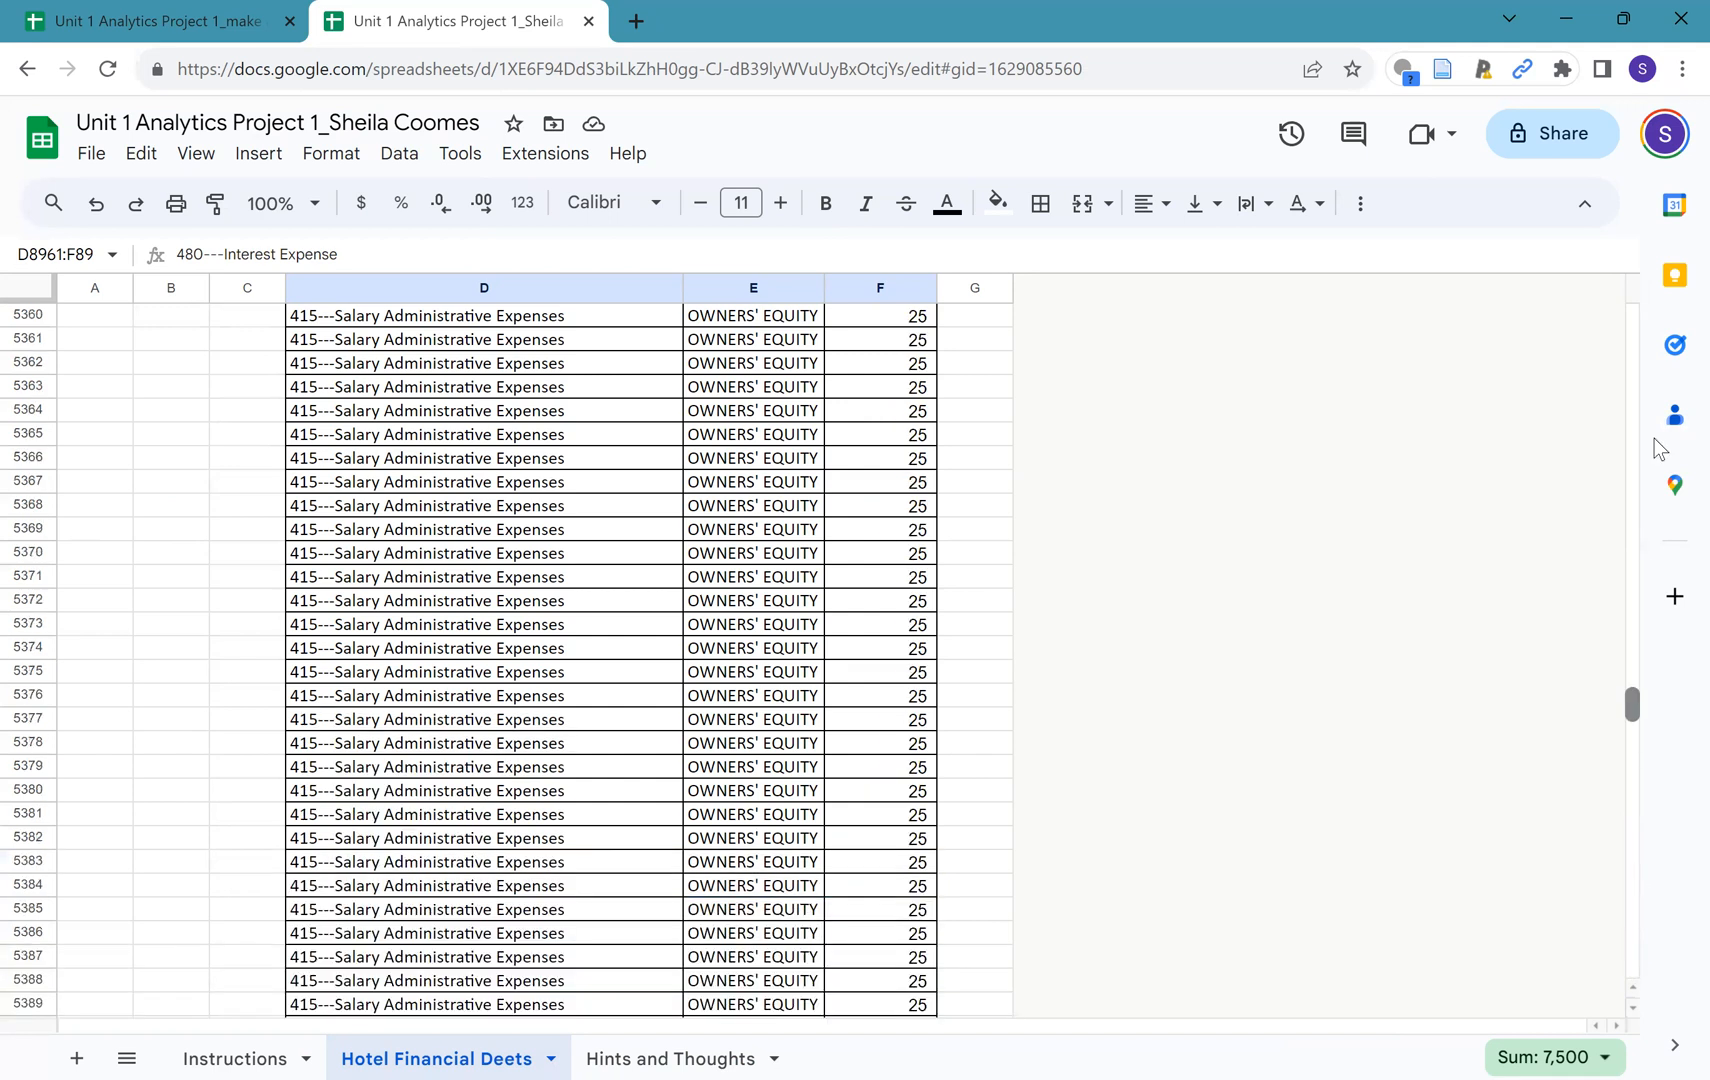
left_click_drag(1641, 318, 1635, 294)
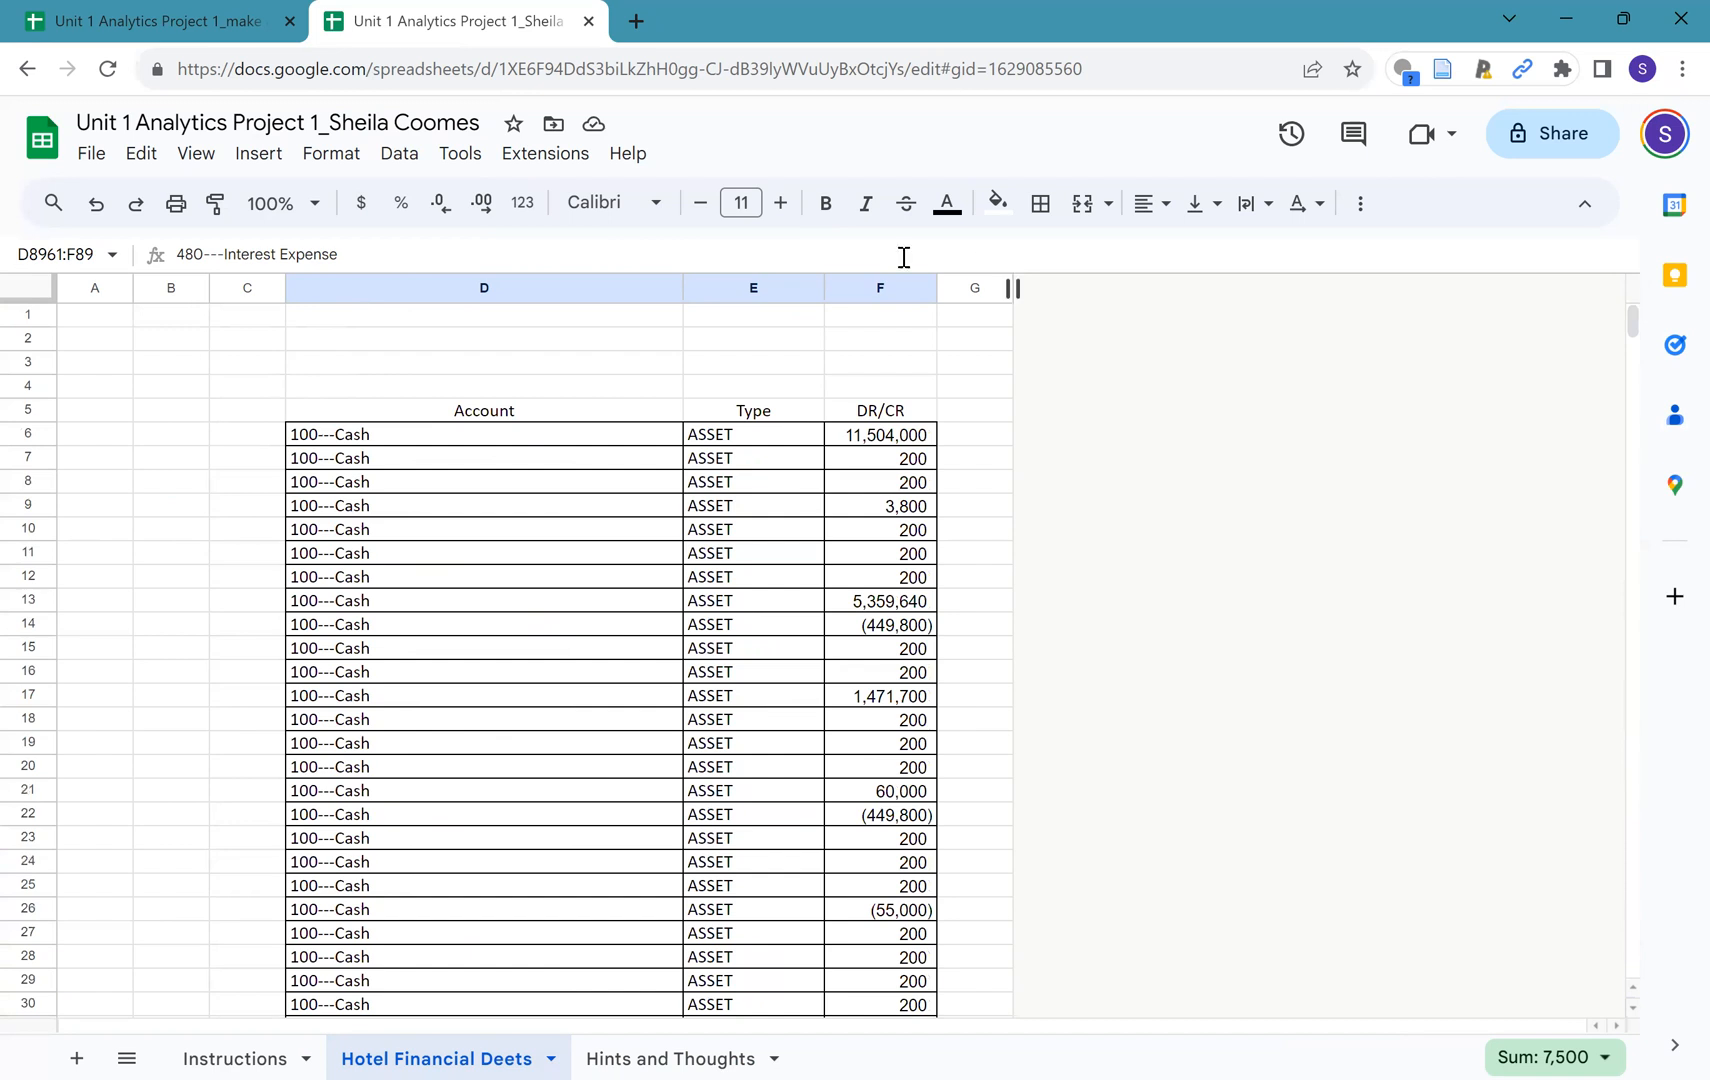
left_click(615, 408, "shift")
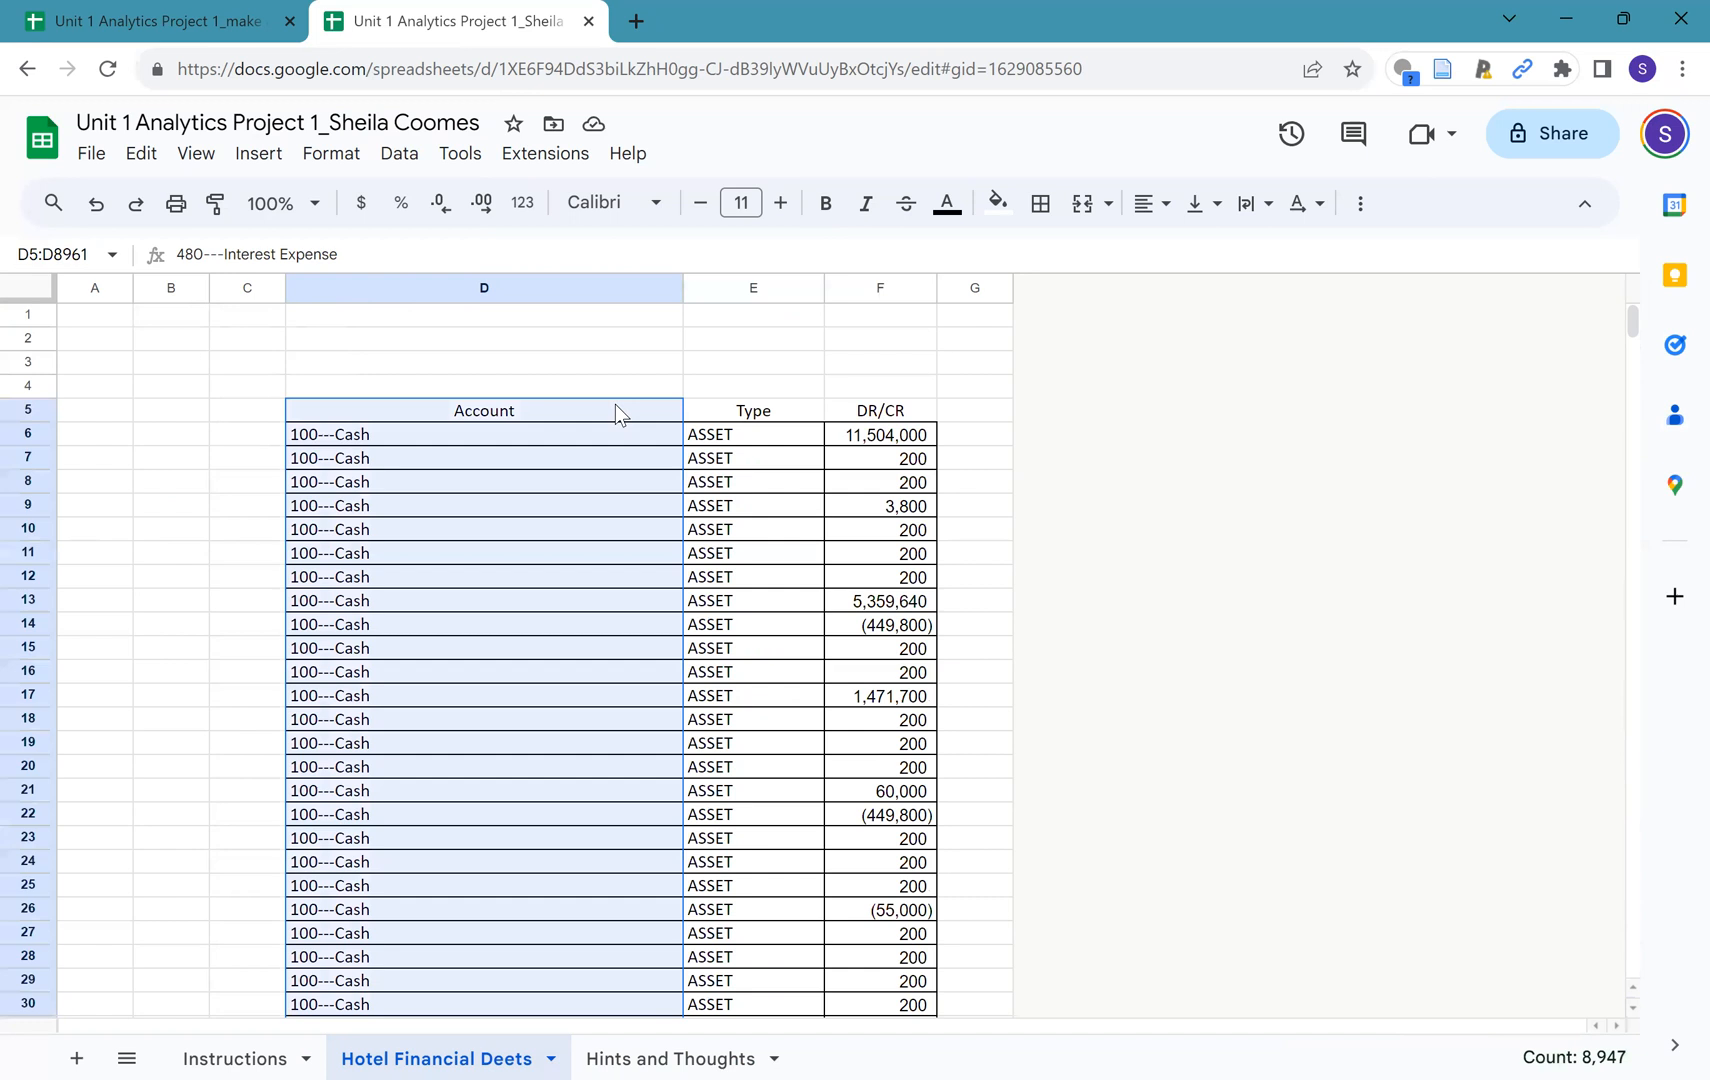
left_click(735, 420, "shift")
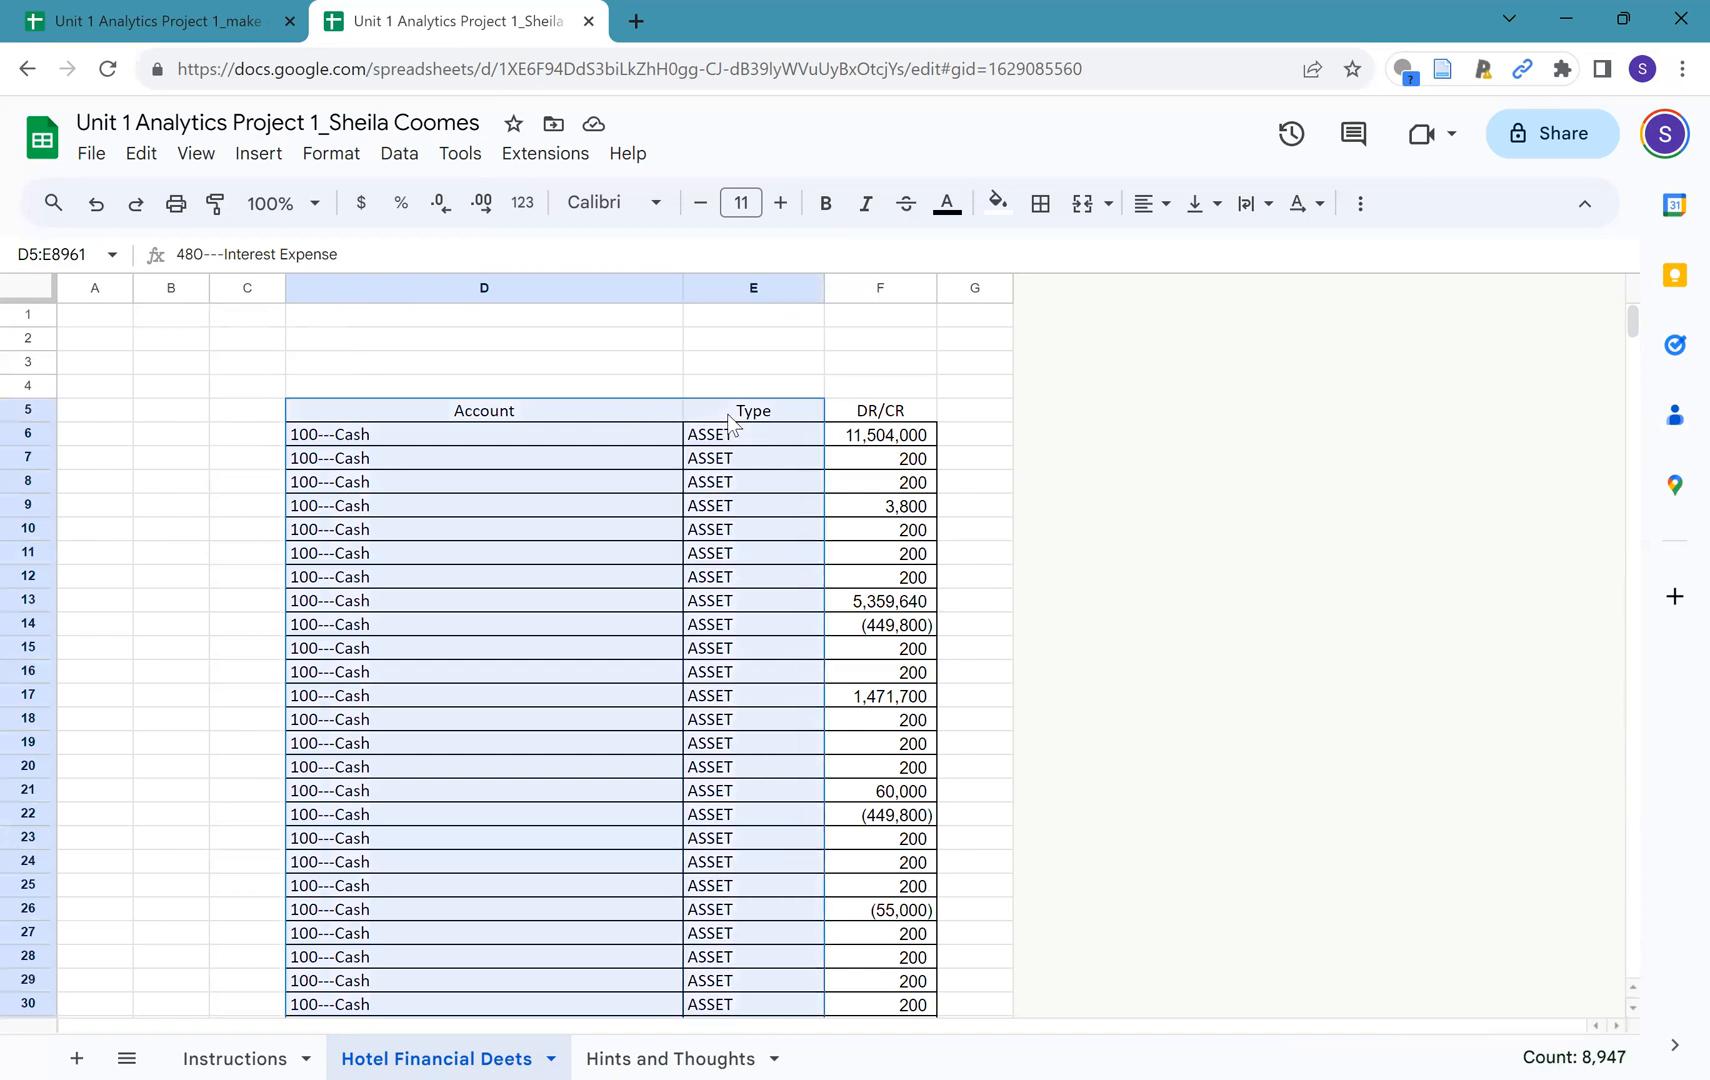
left_click(873, 424, "shift")
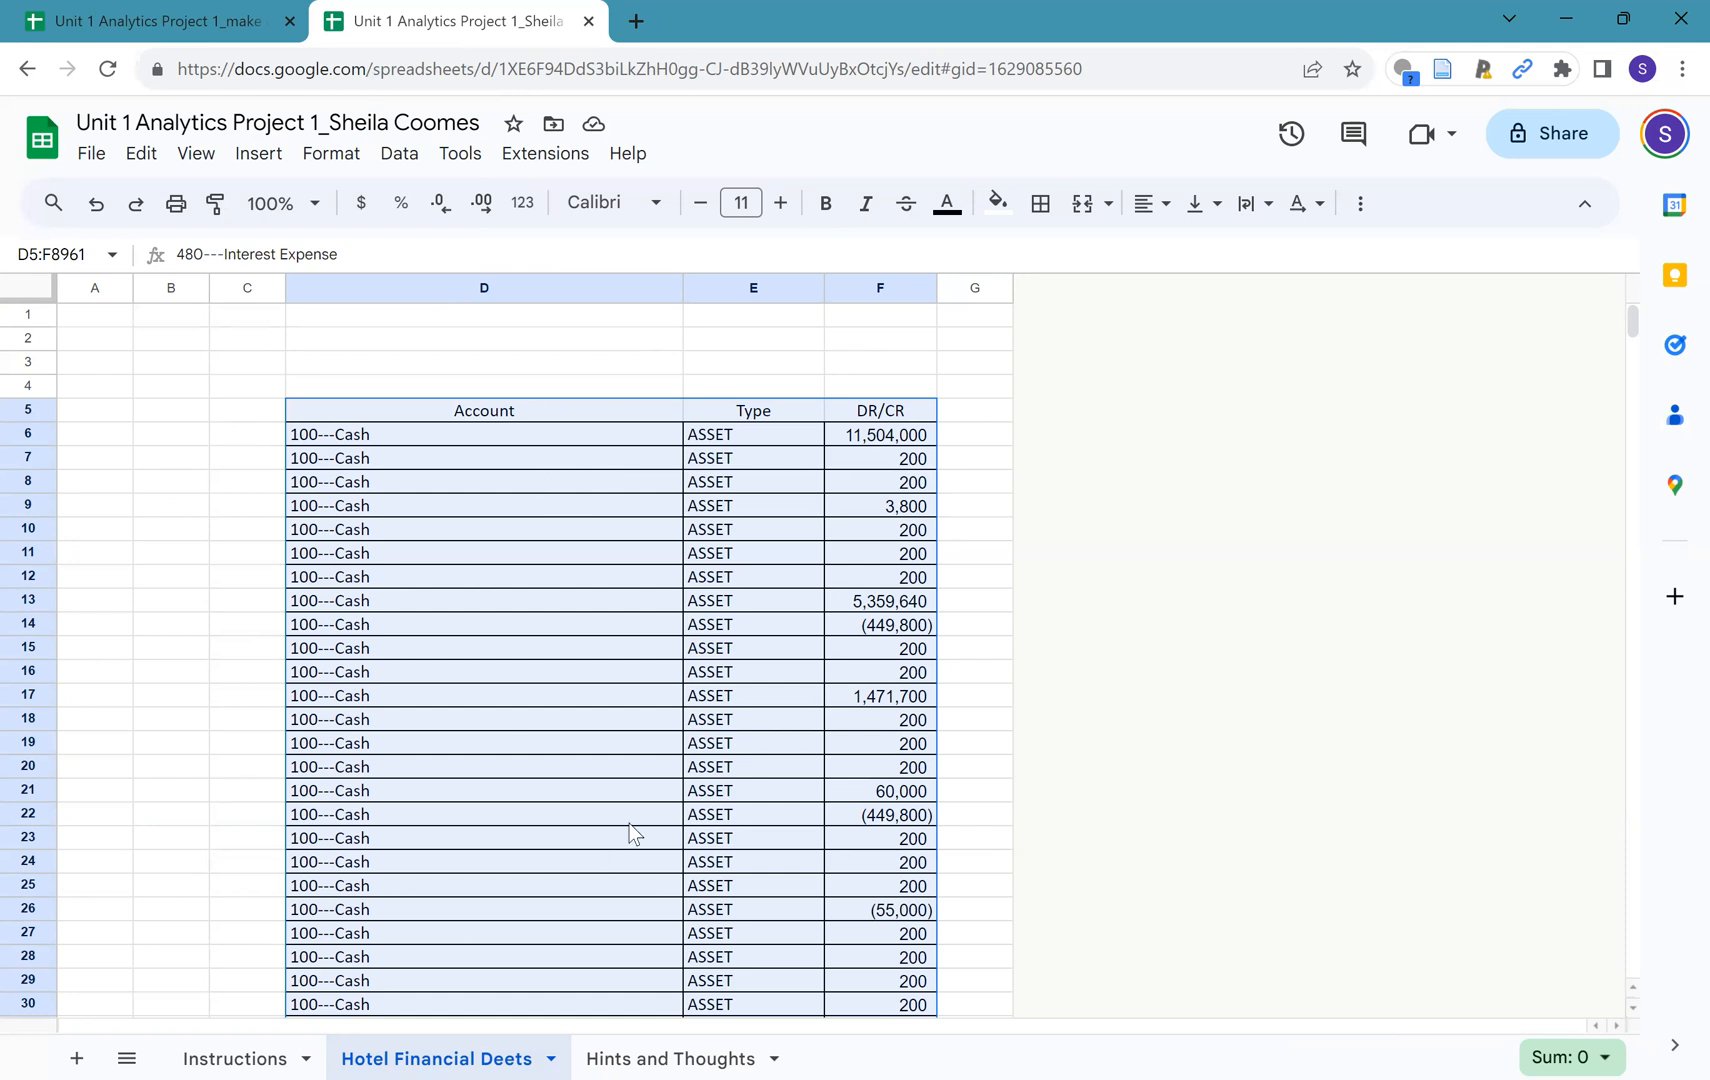
Insert a pivot table from D5:F8961 on a new sheet, Pivot Table 1
right_click(530, 510)
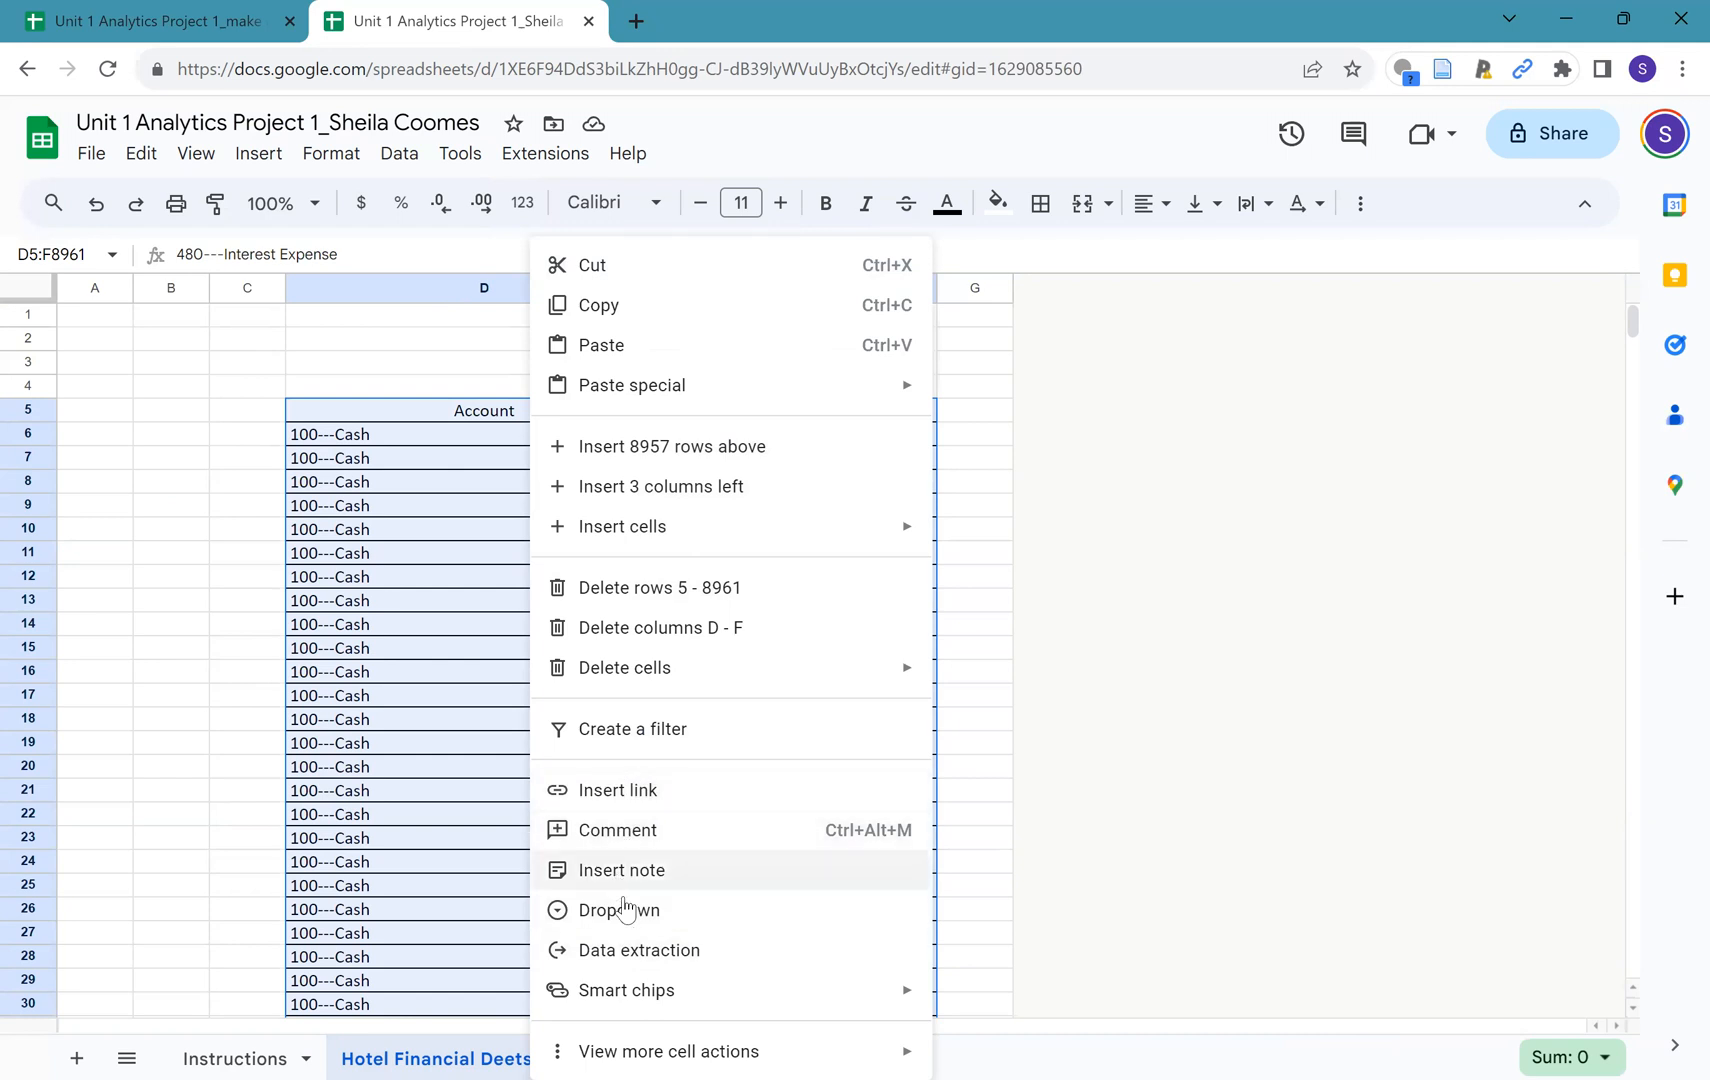
left_click(465, 160)
left_click(462, 156)
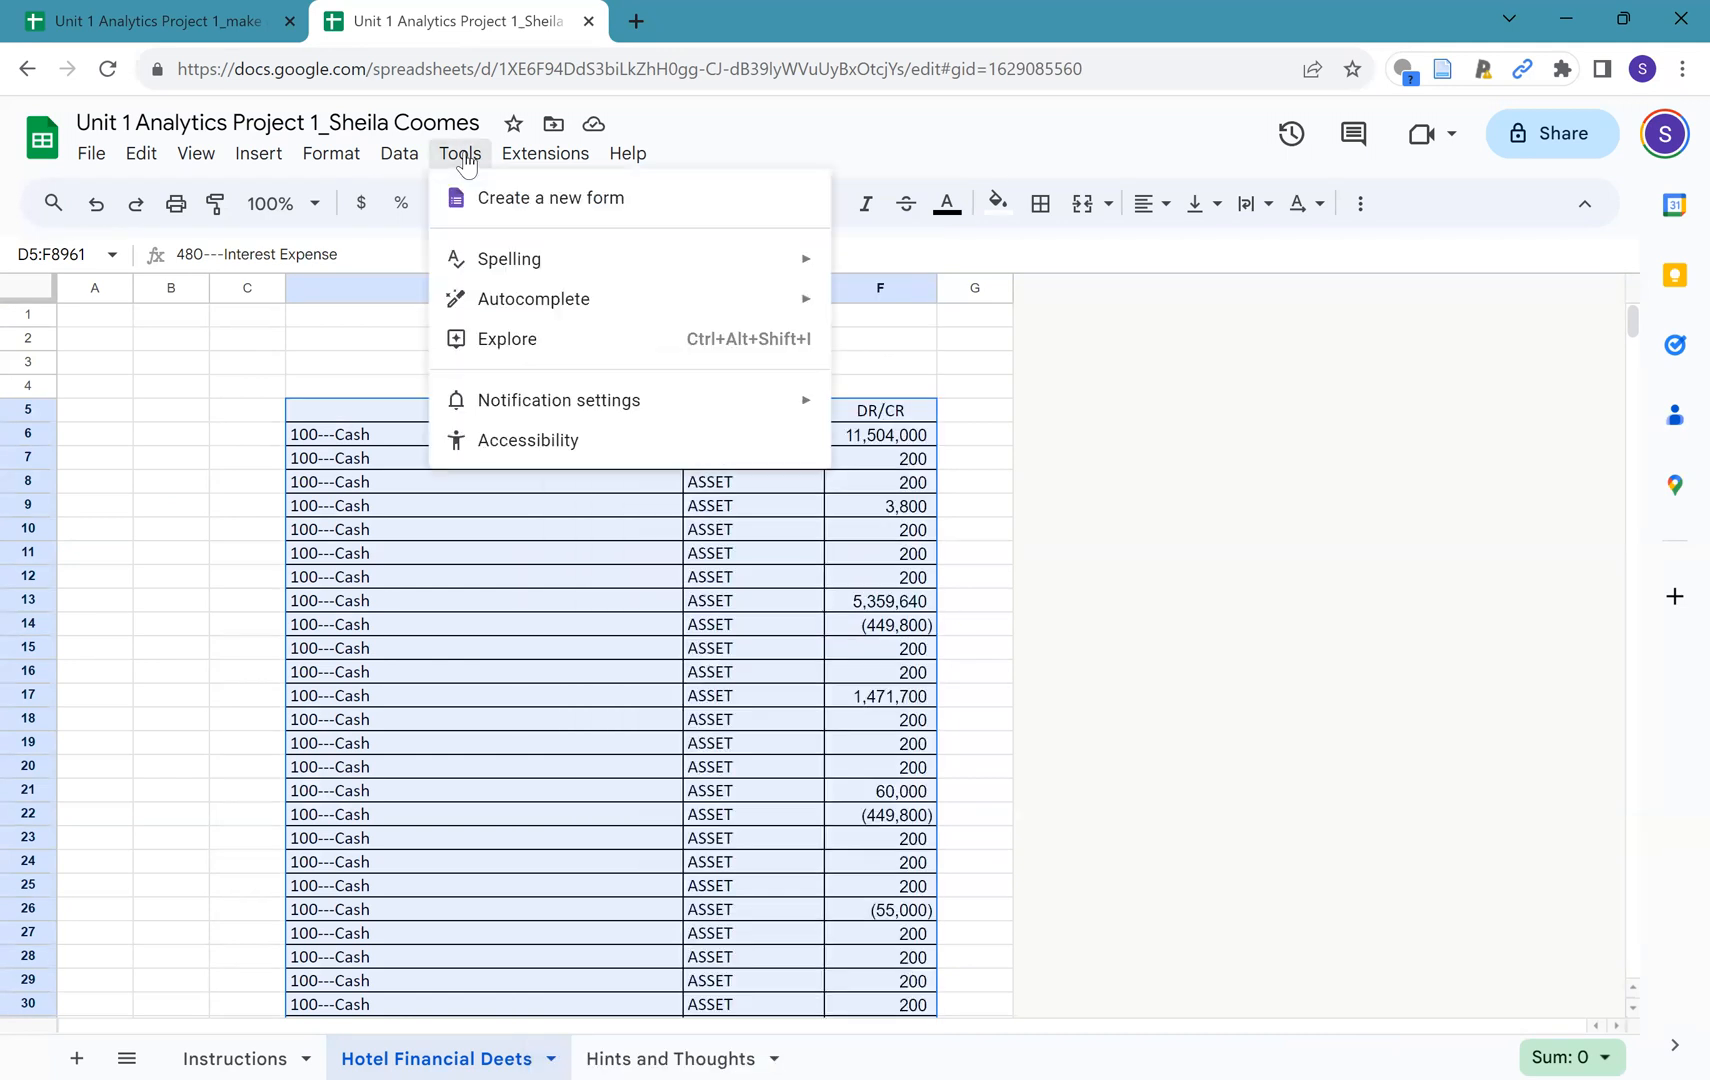
mouse_move(268, 158)
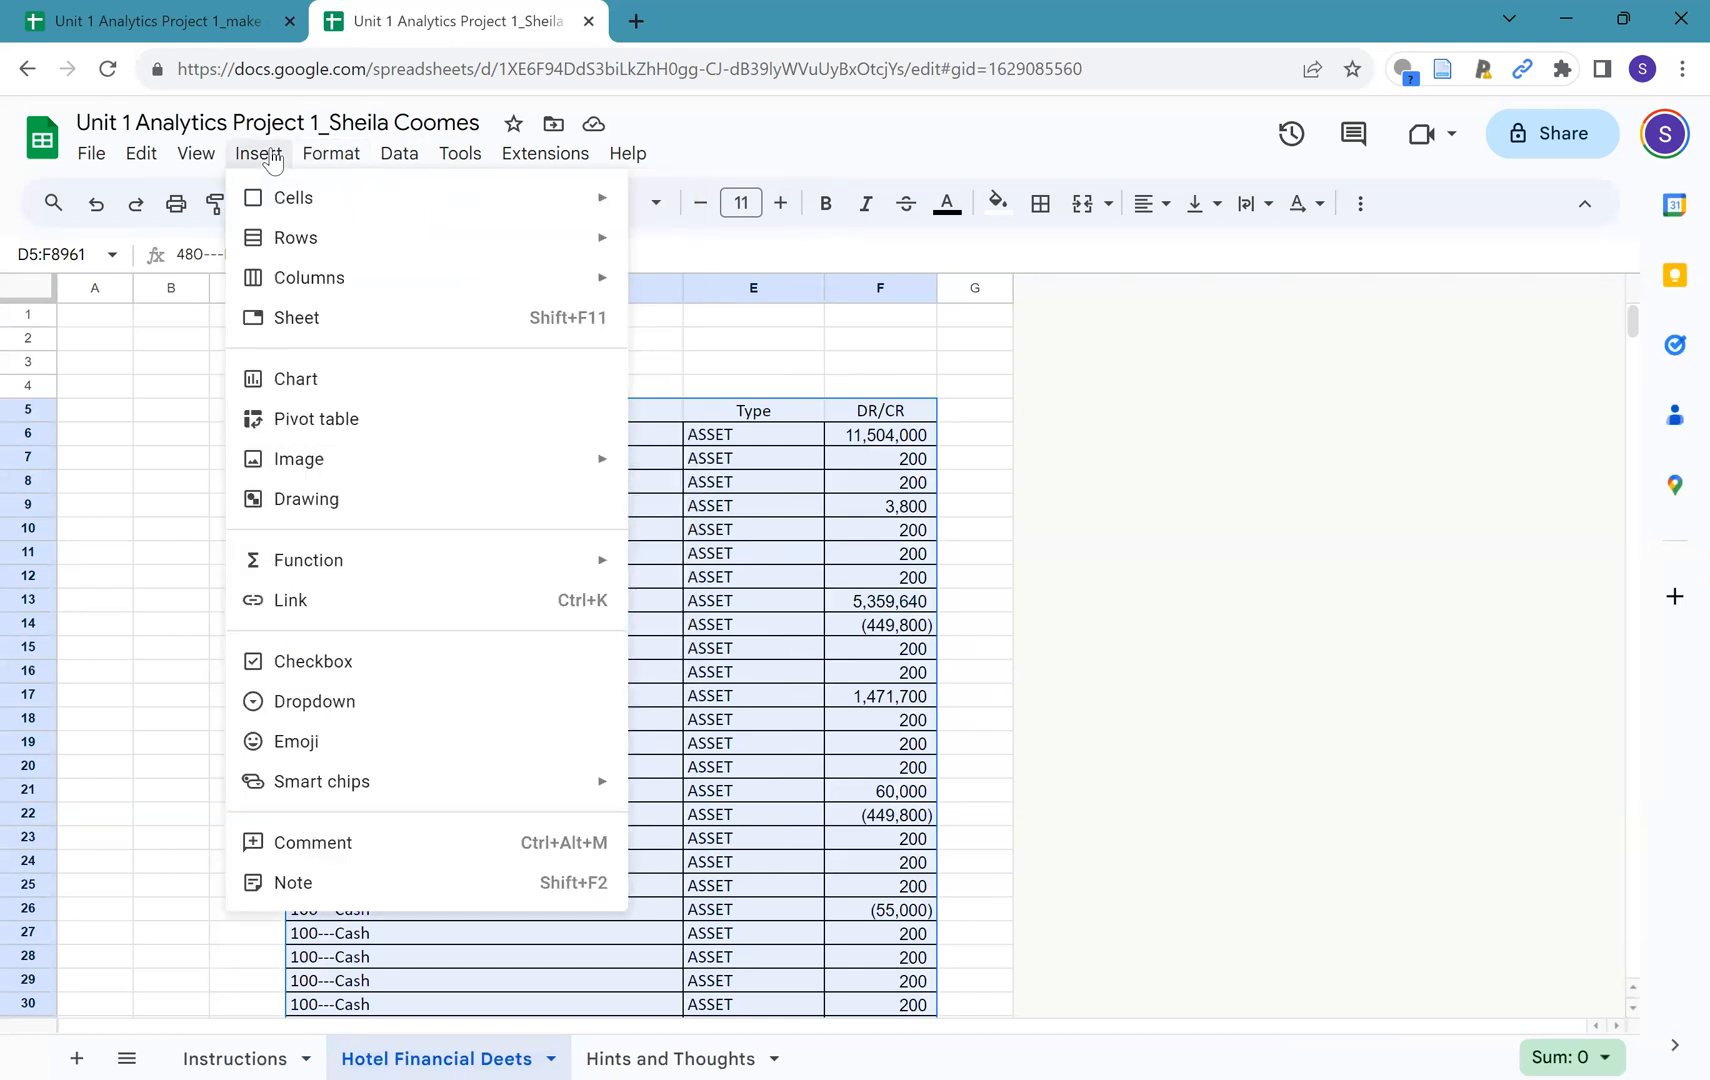
left_click(327, 430)
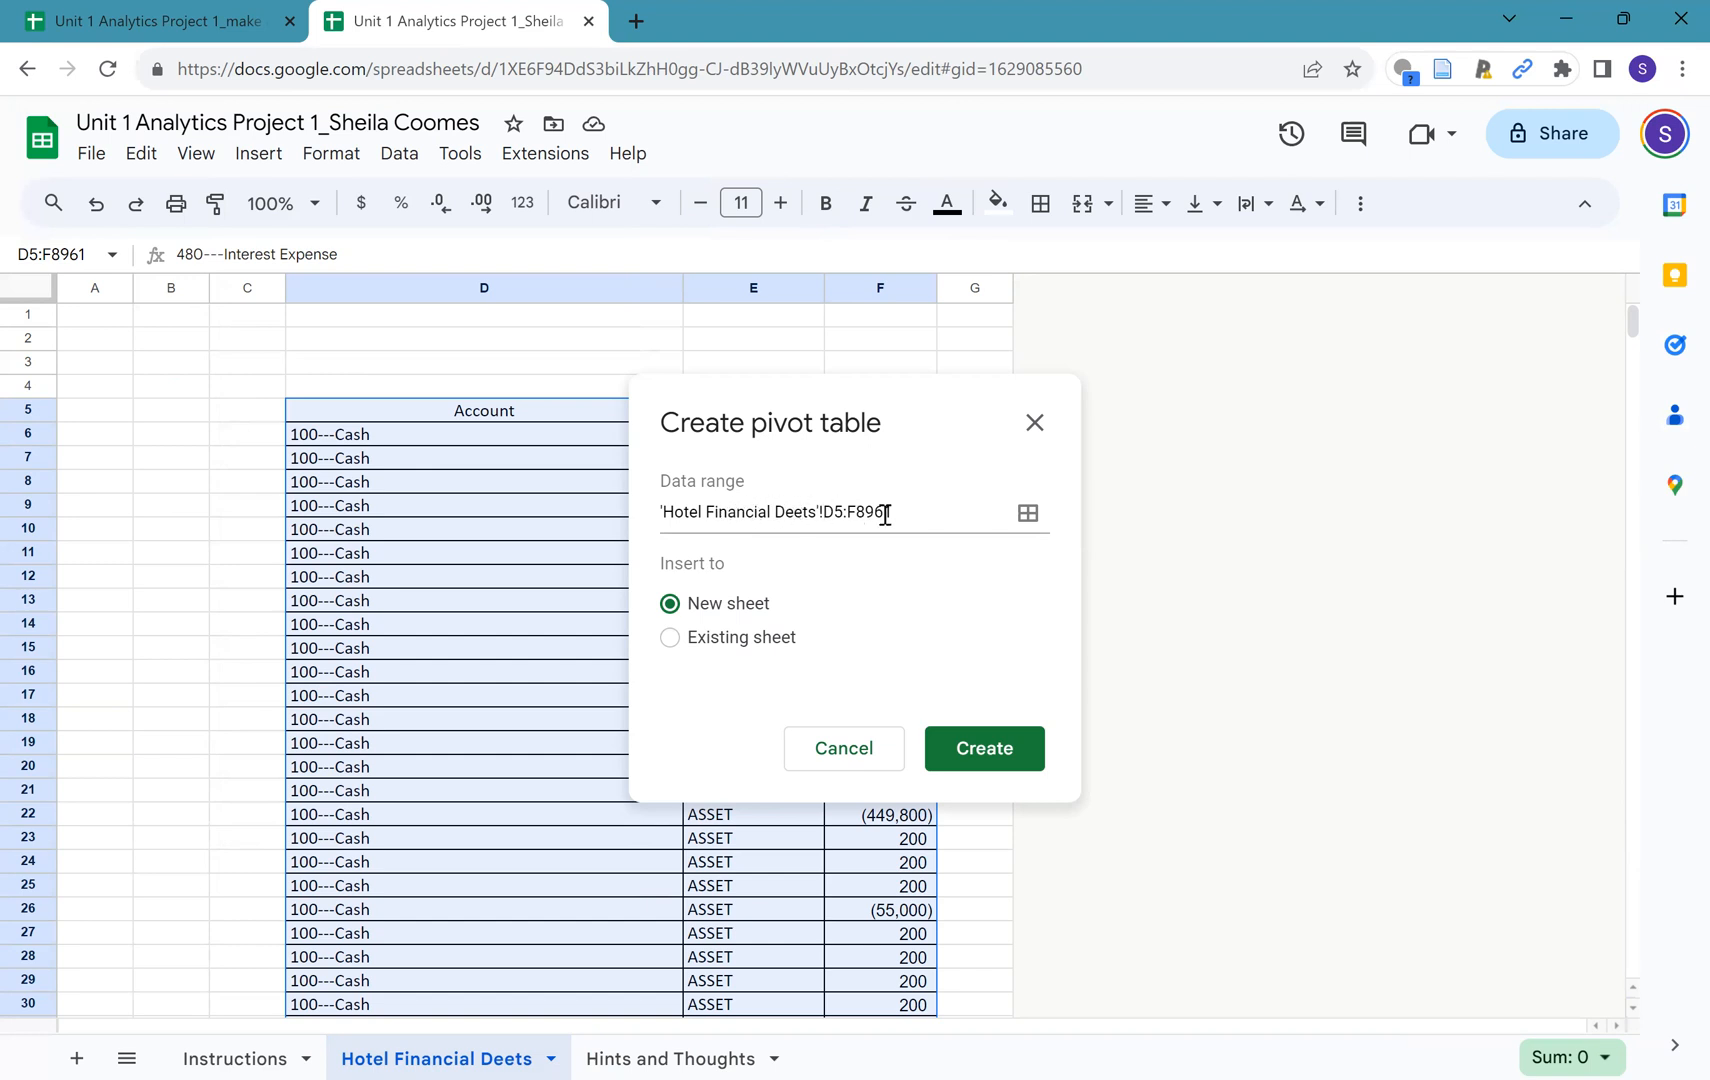
left_click(984, 759)
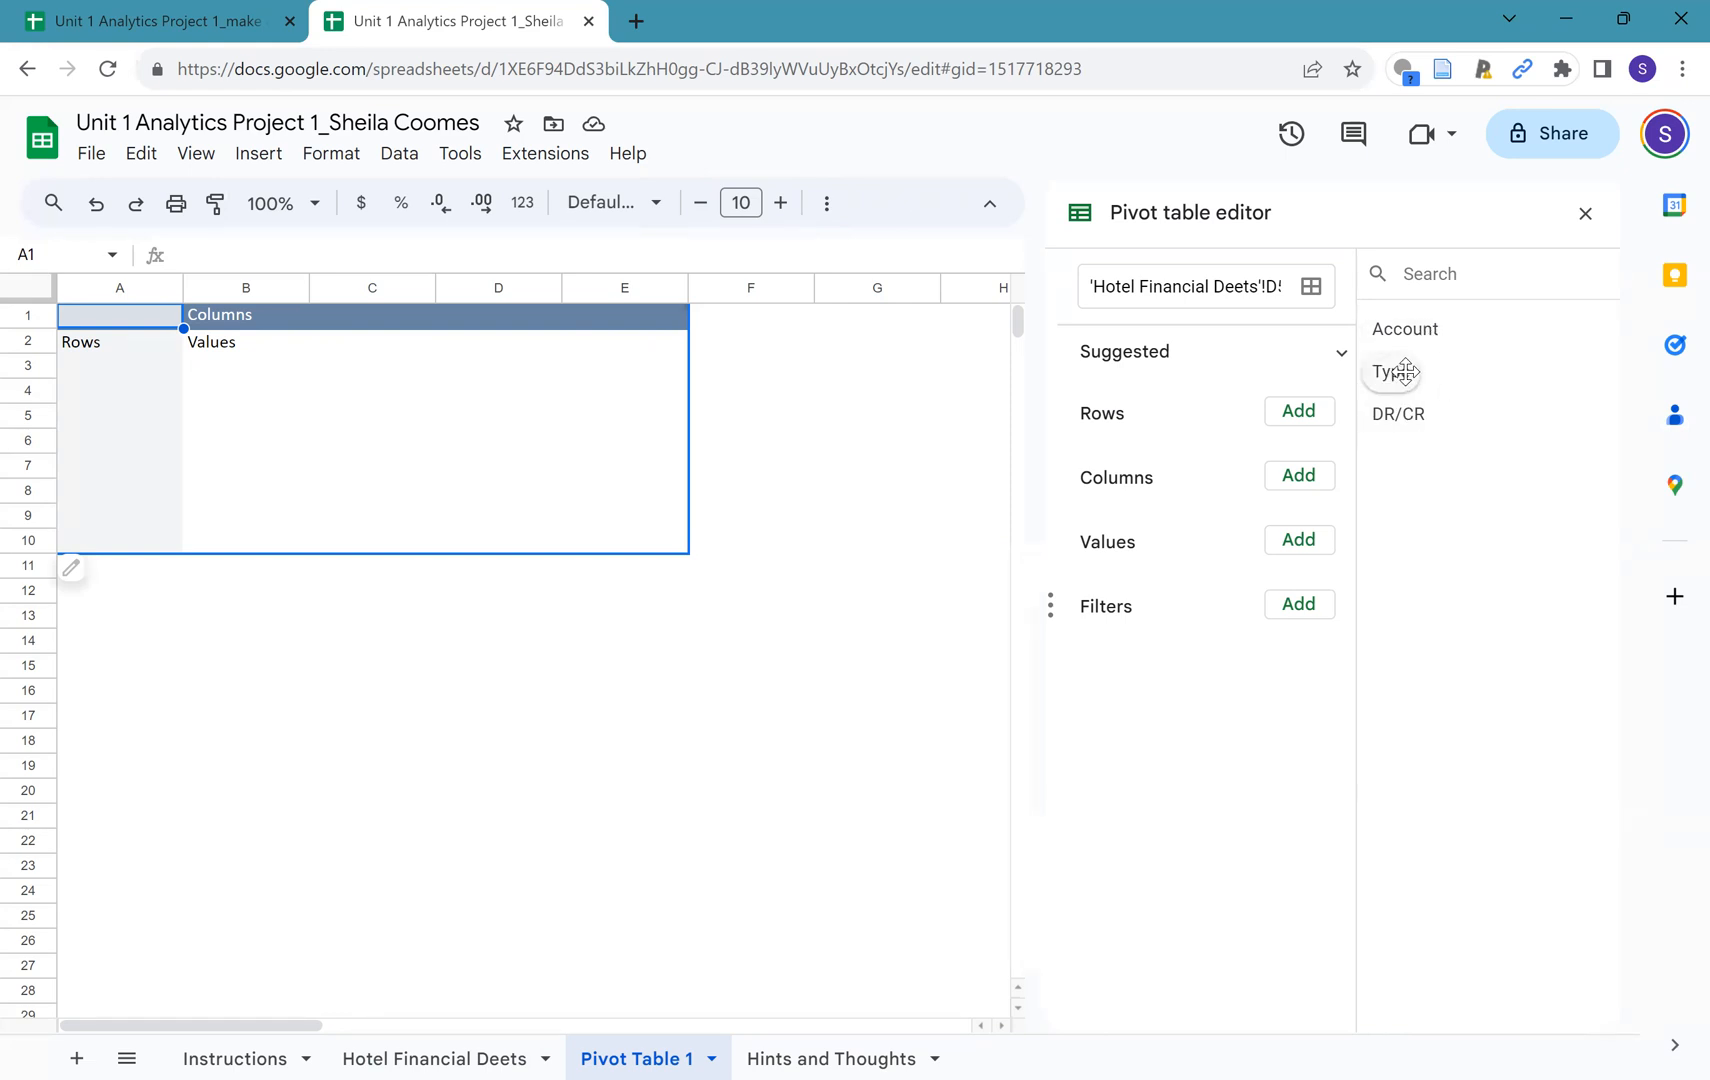
Add Type, then Account, as pivot rows so accounts list under each type
left_click_drag(1395, 373, 1126, 447)
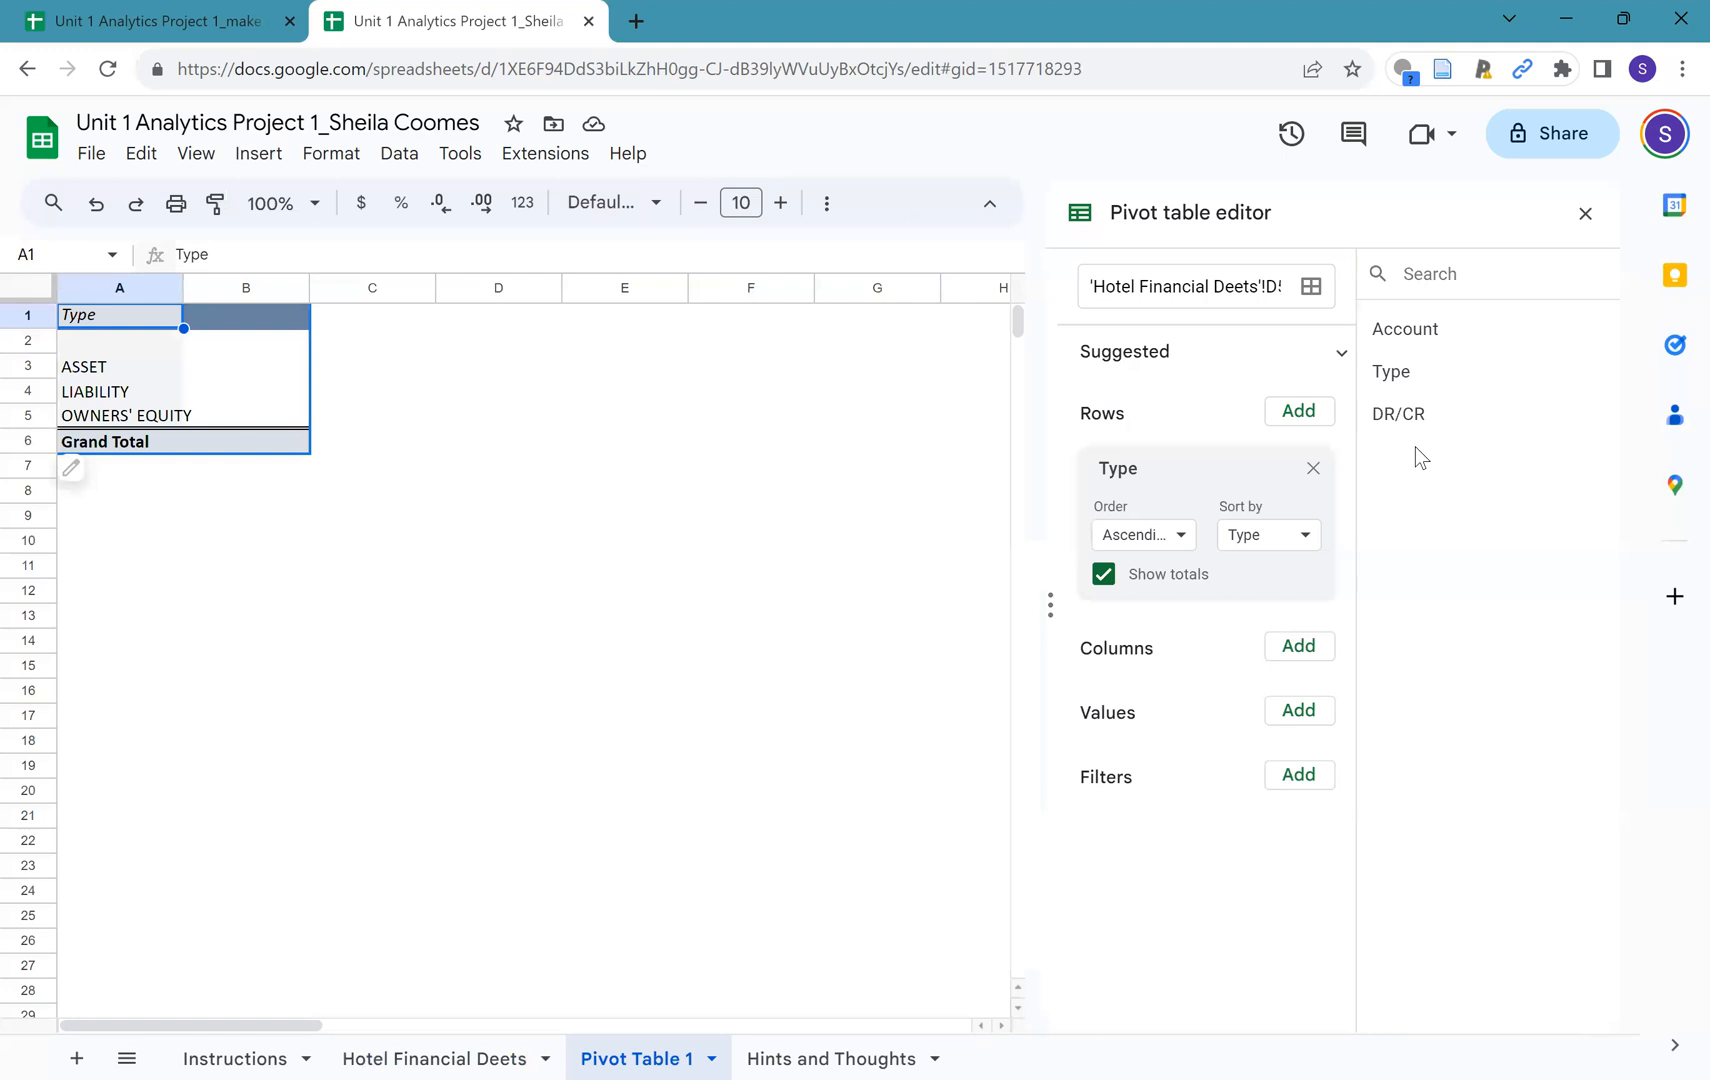
left_click_drag(1418, 330, 1148, 645)
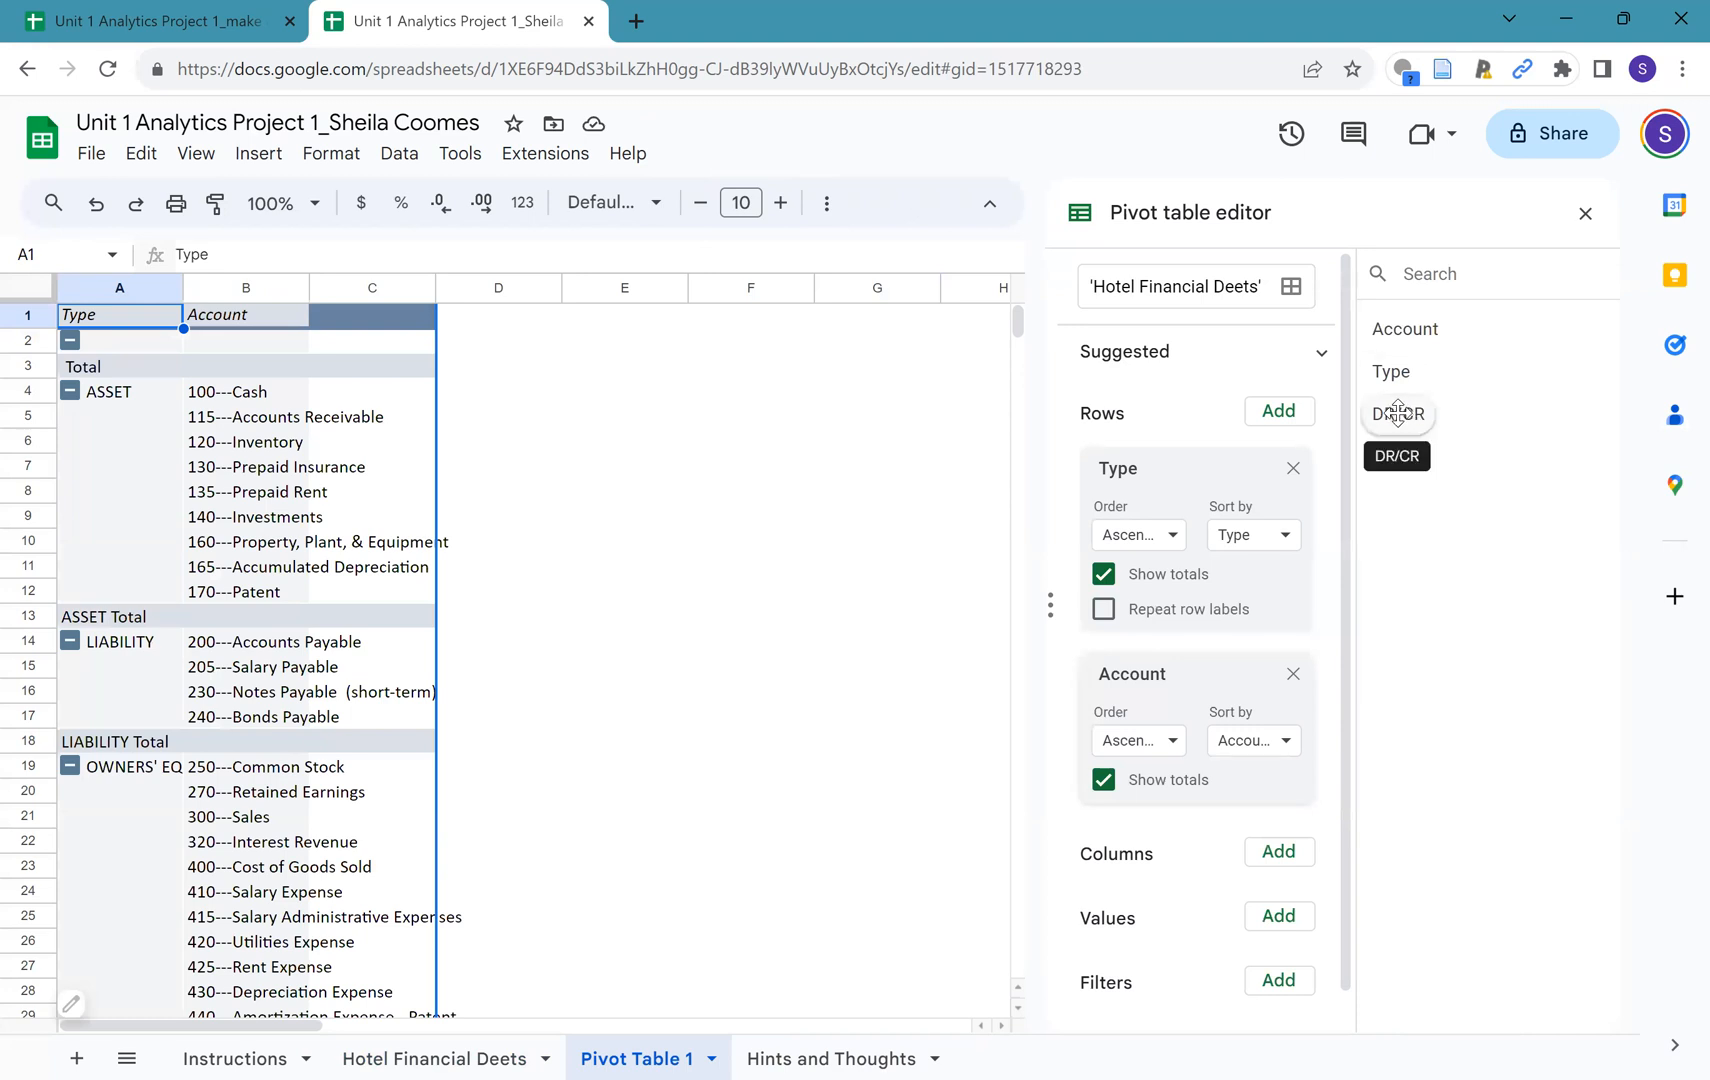
Add DR/CR as a SUM value and widen columns A, B and C
left_click_drag(1408, 418, 1130, 958)
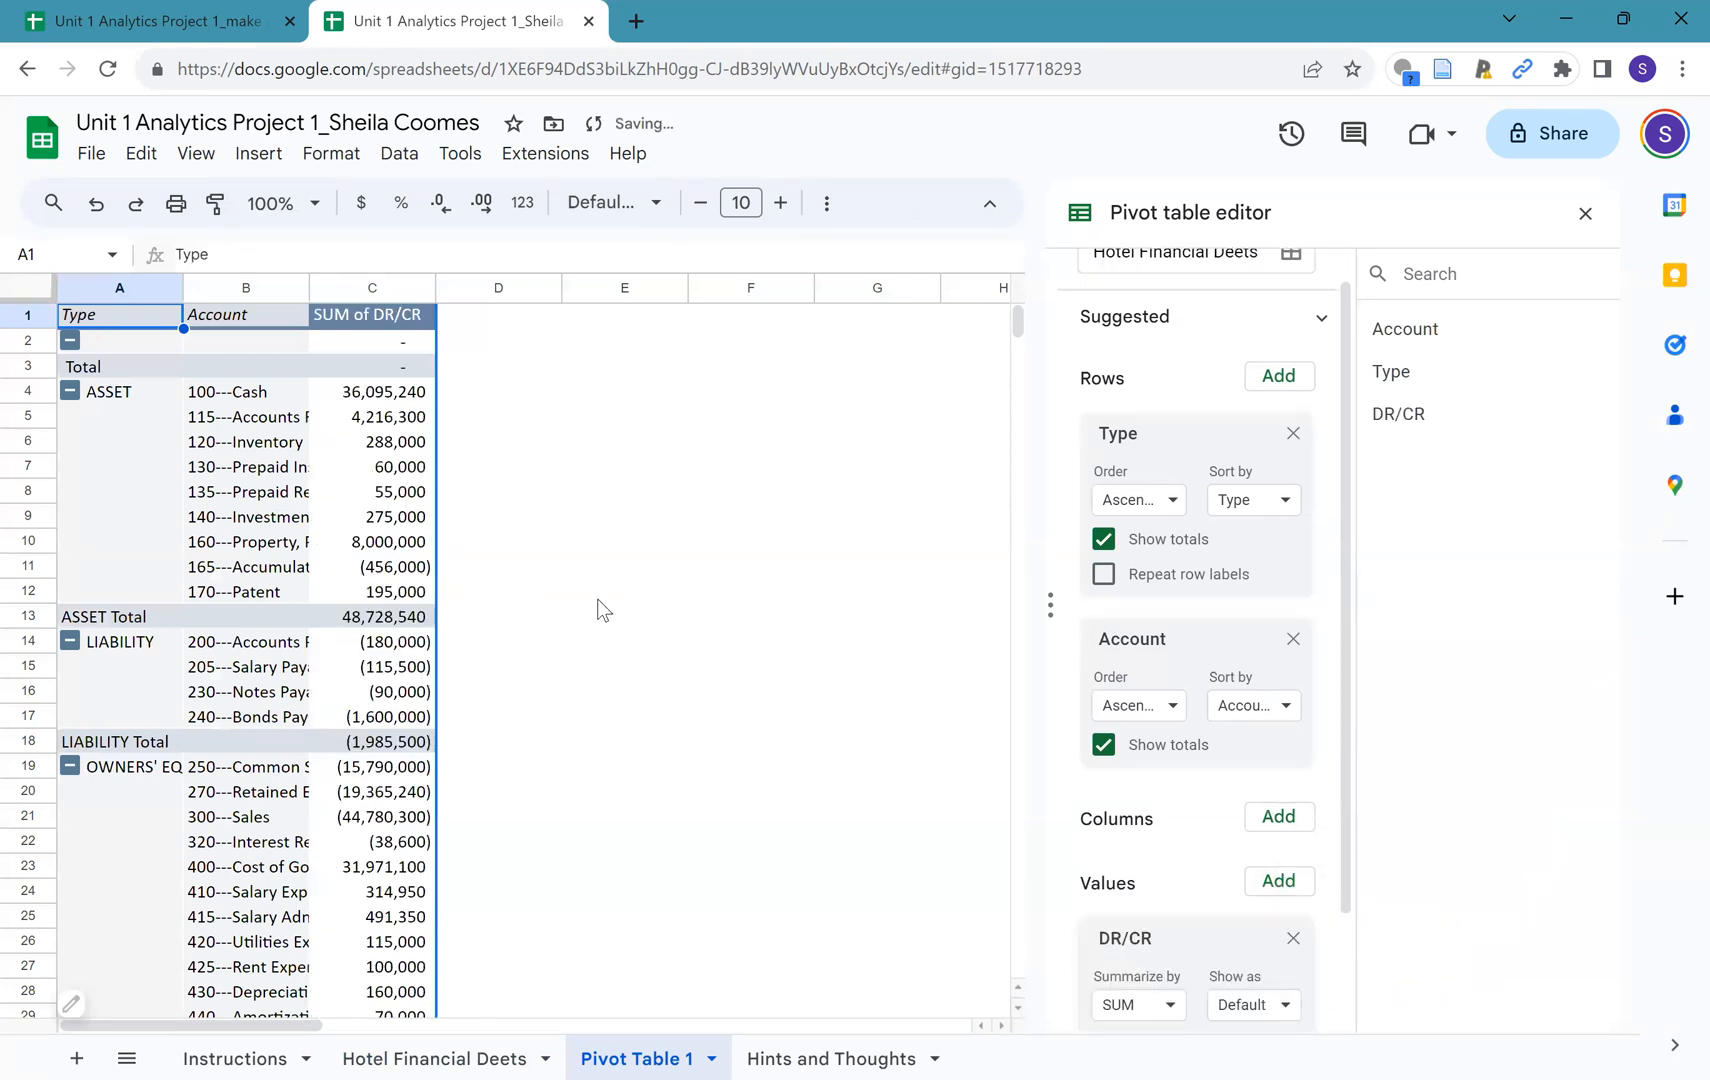
scroll(420, 622, "down", 5)
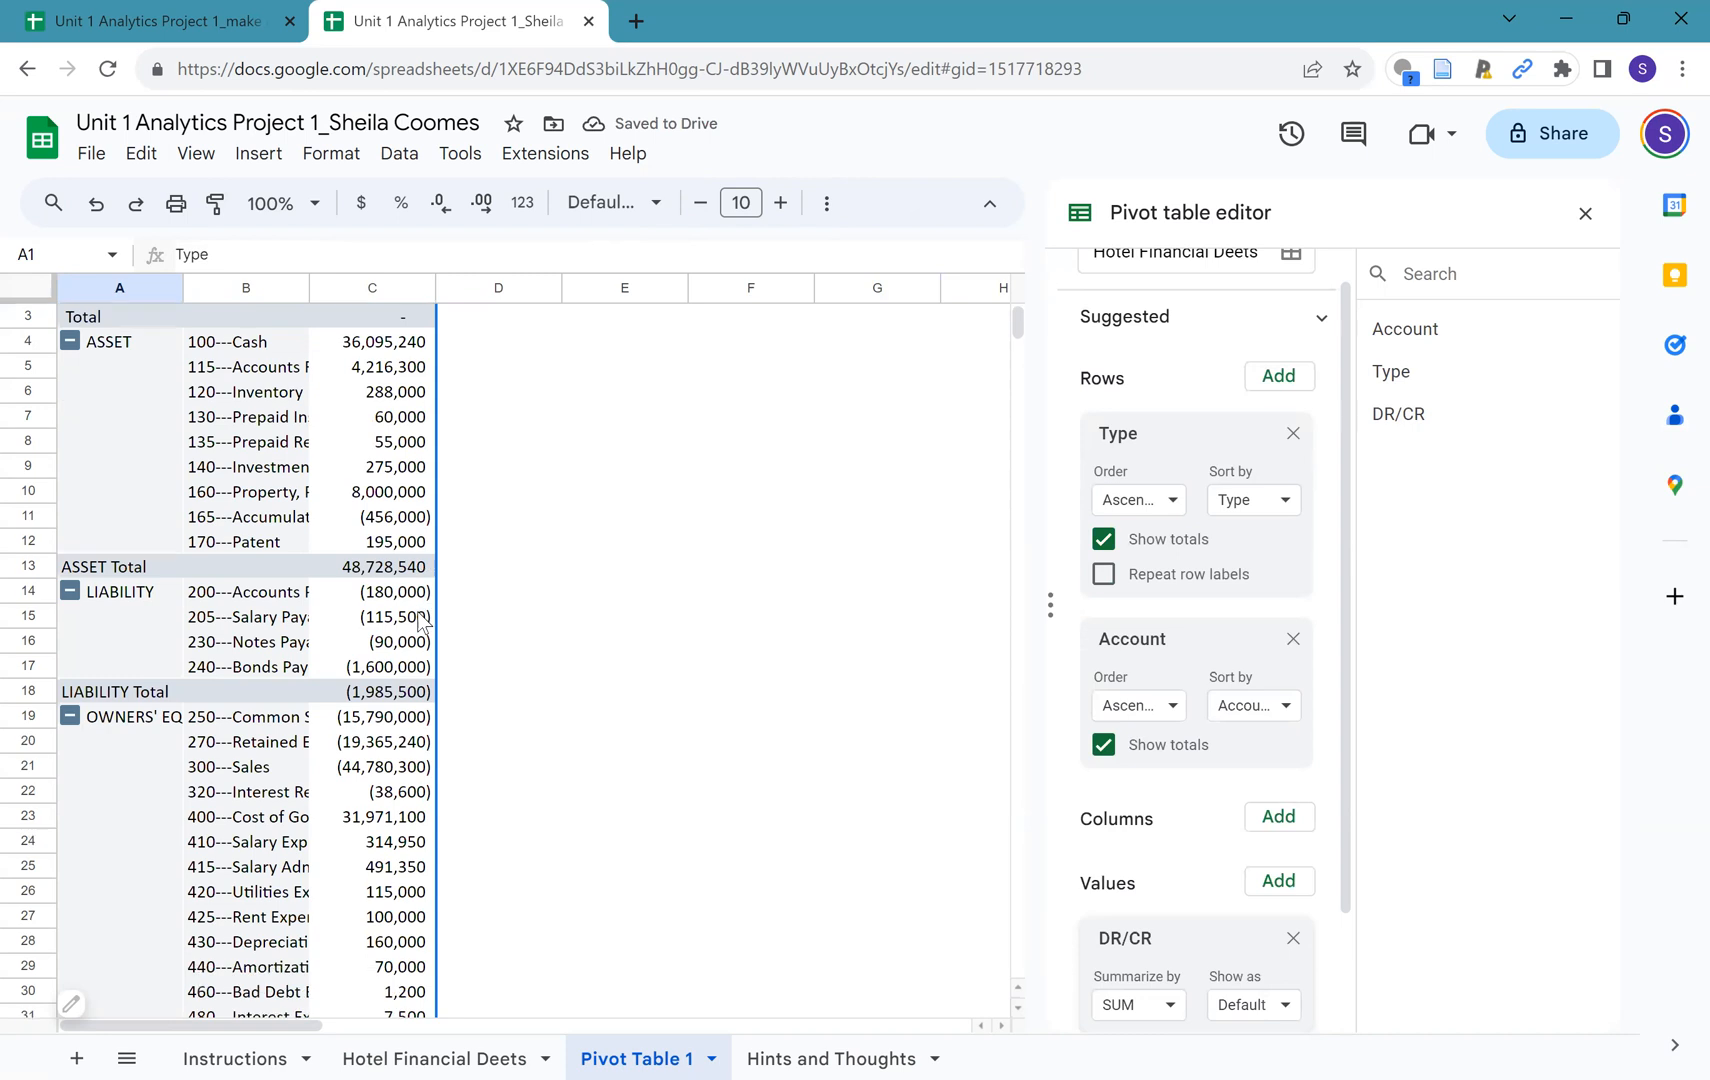
scroll(420, 622, "up", 5)
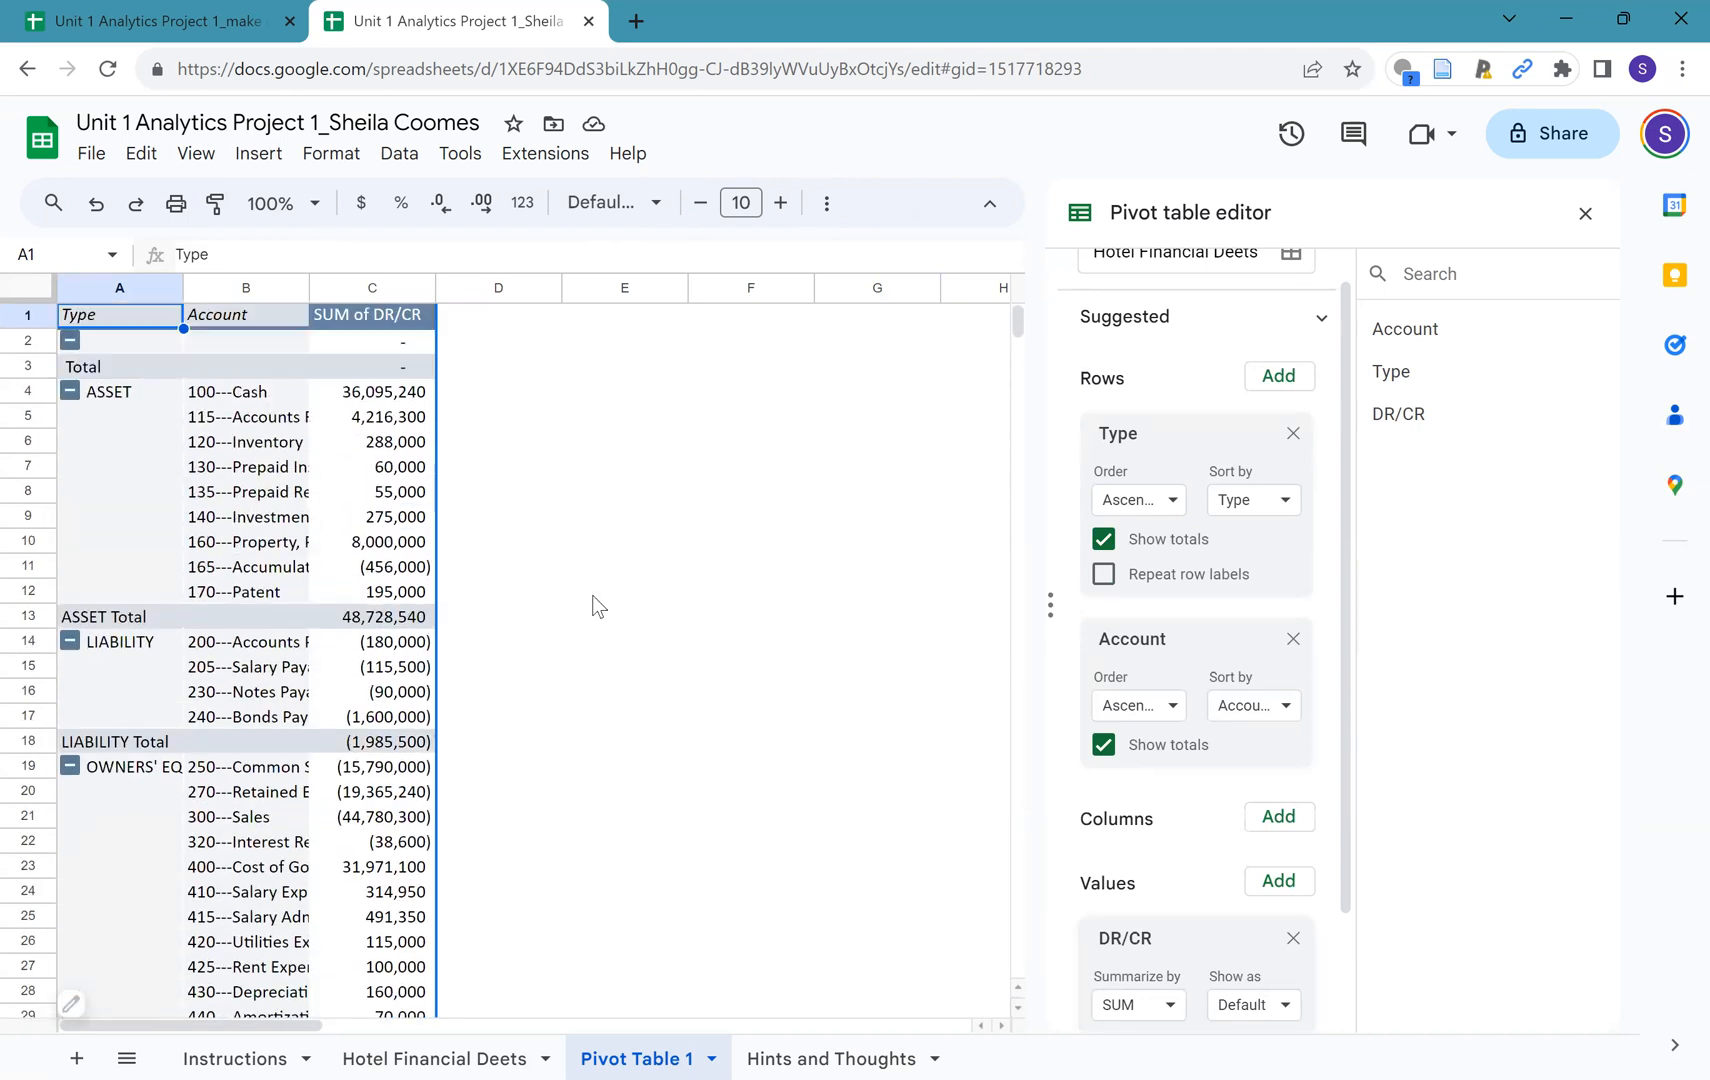
left_click_drag(309, 288, 404, 288)
left_click_drag(182, 288, 253, 288)
left_click_drag(595, 293, 661, 290)
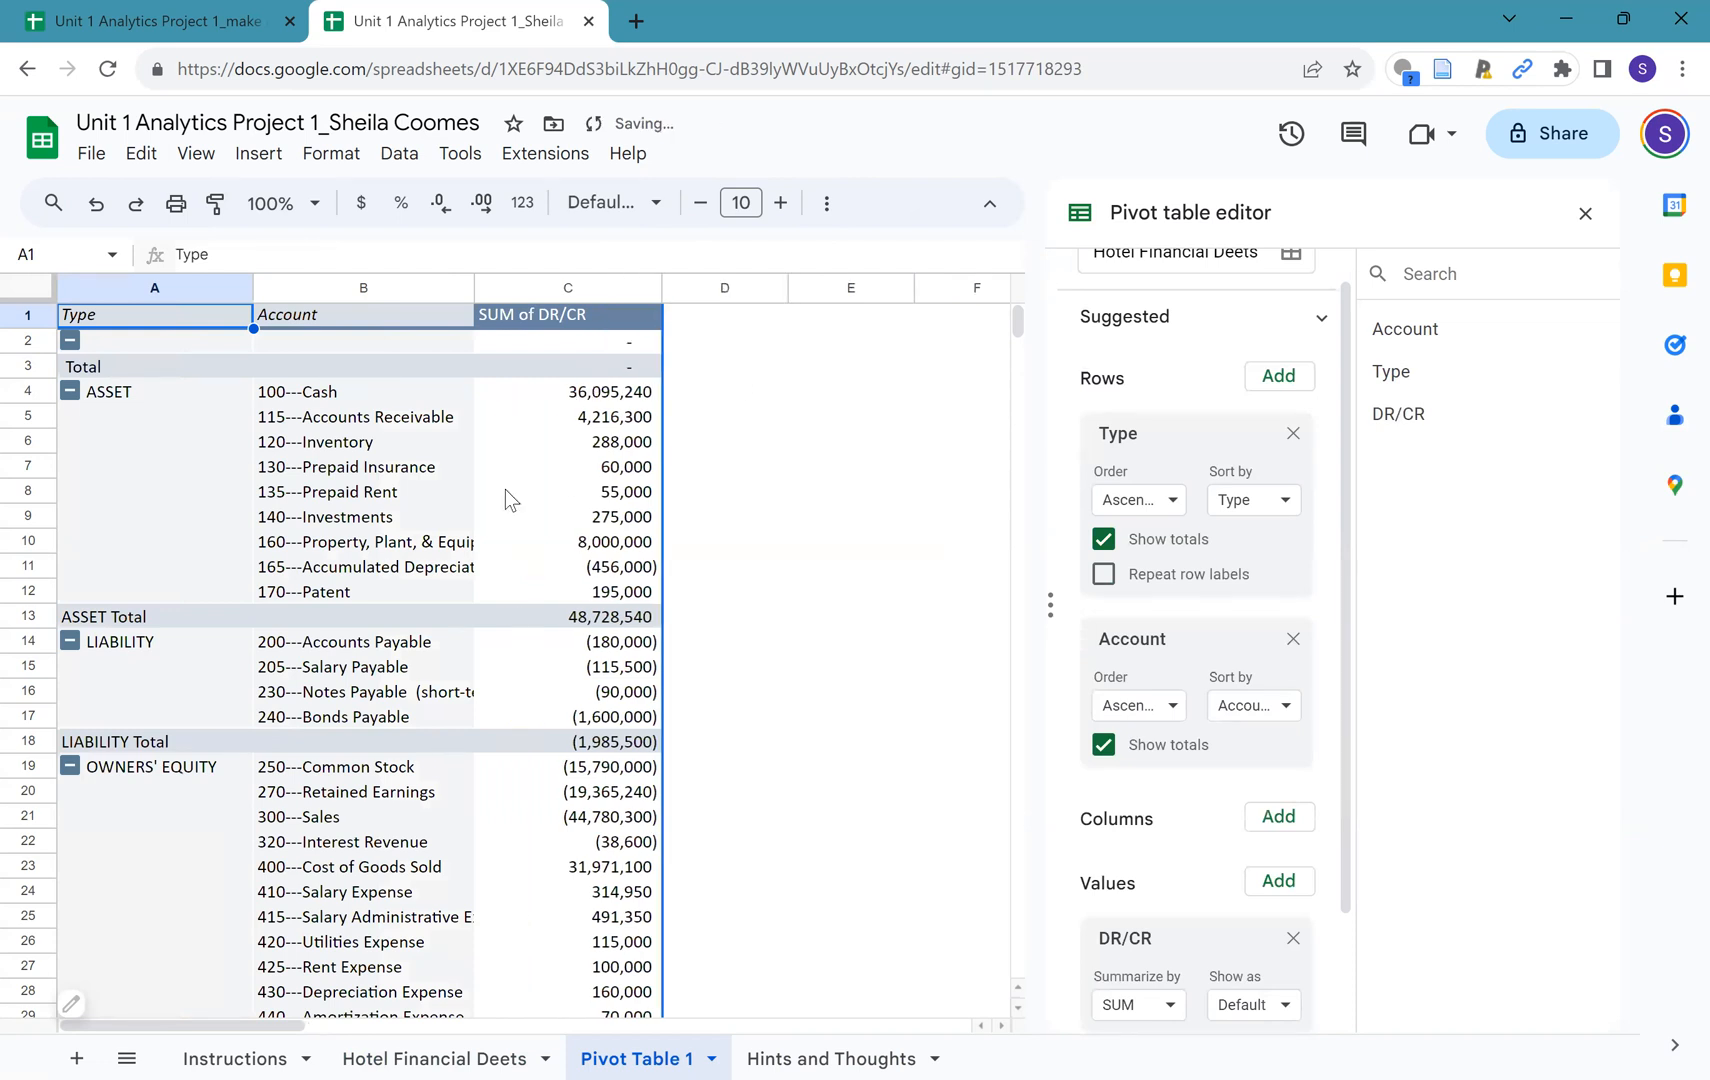
Format the SUM of DR/CR column as currency with no decimals, then close the editor
left_click(578, 287)
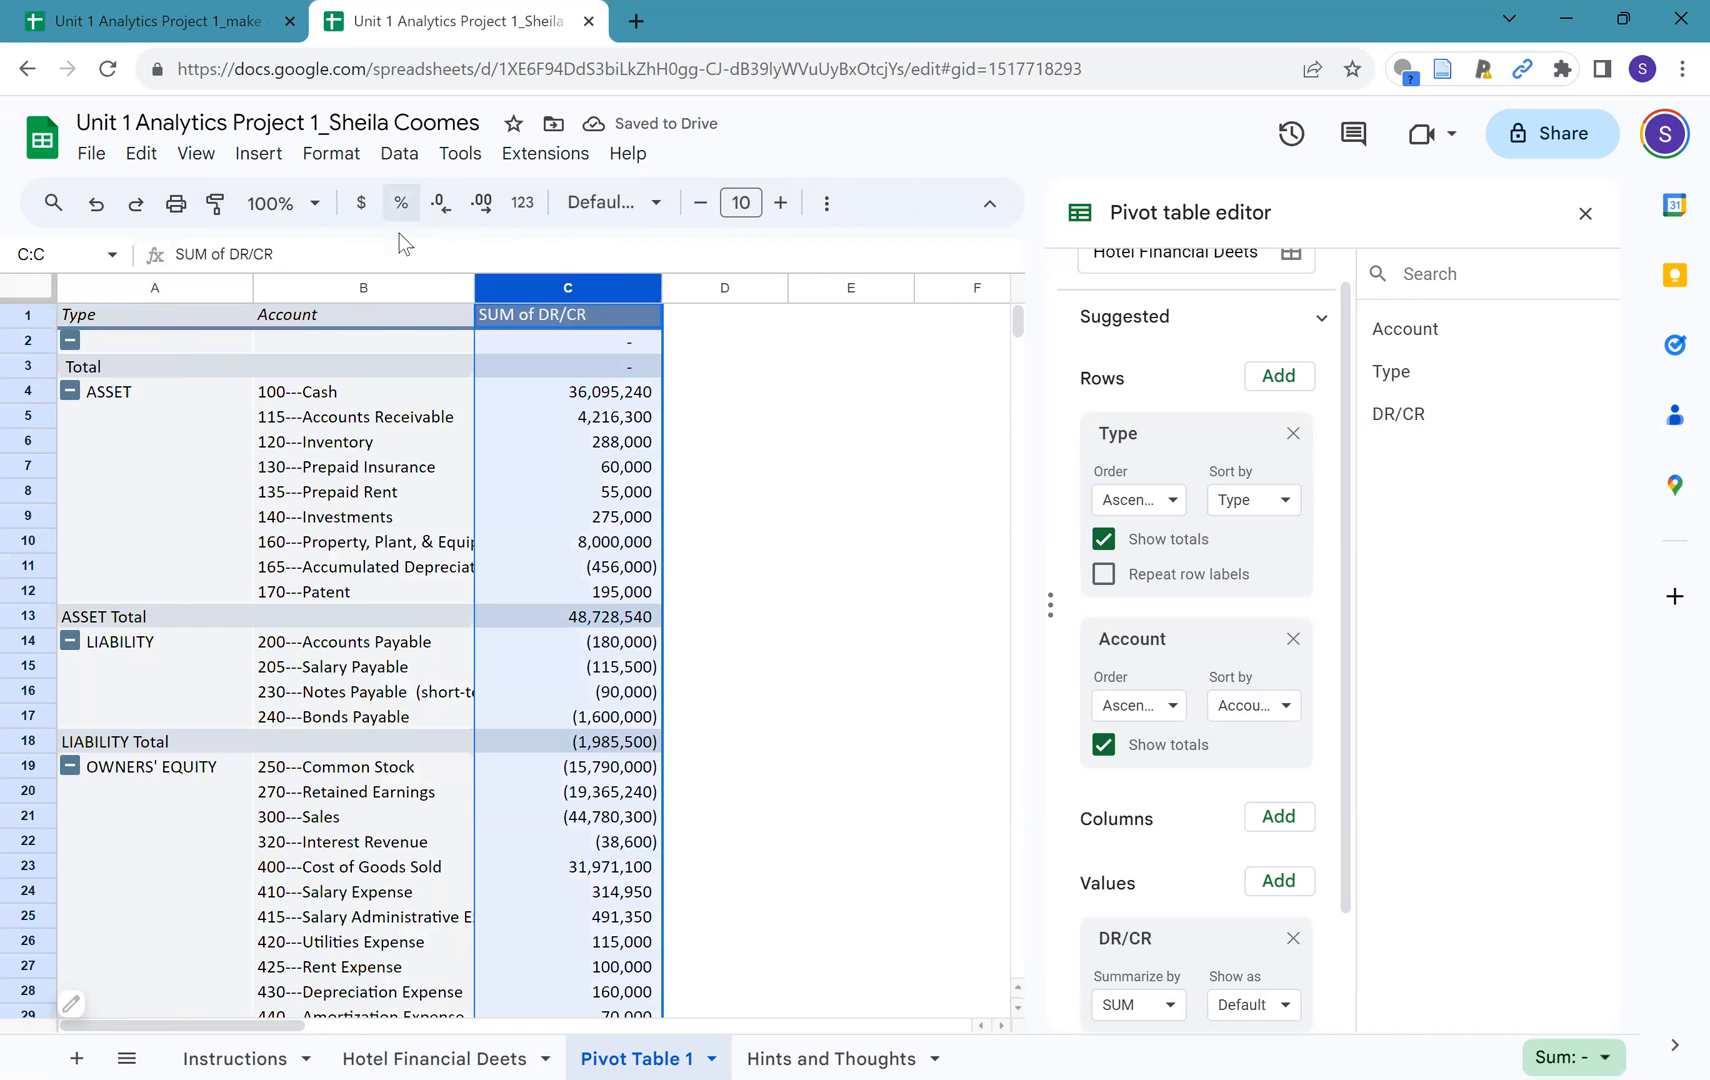
left_click(362, 205)
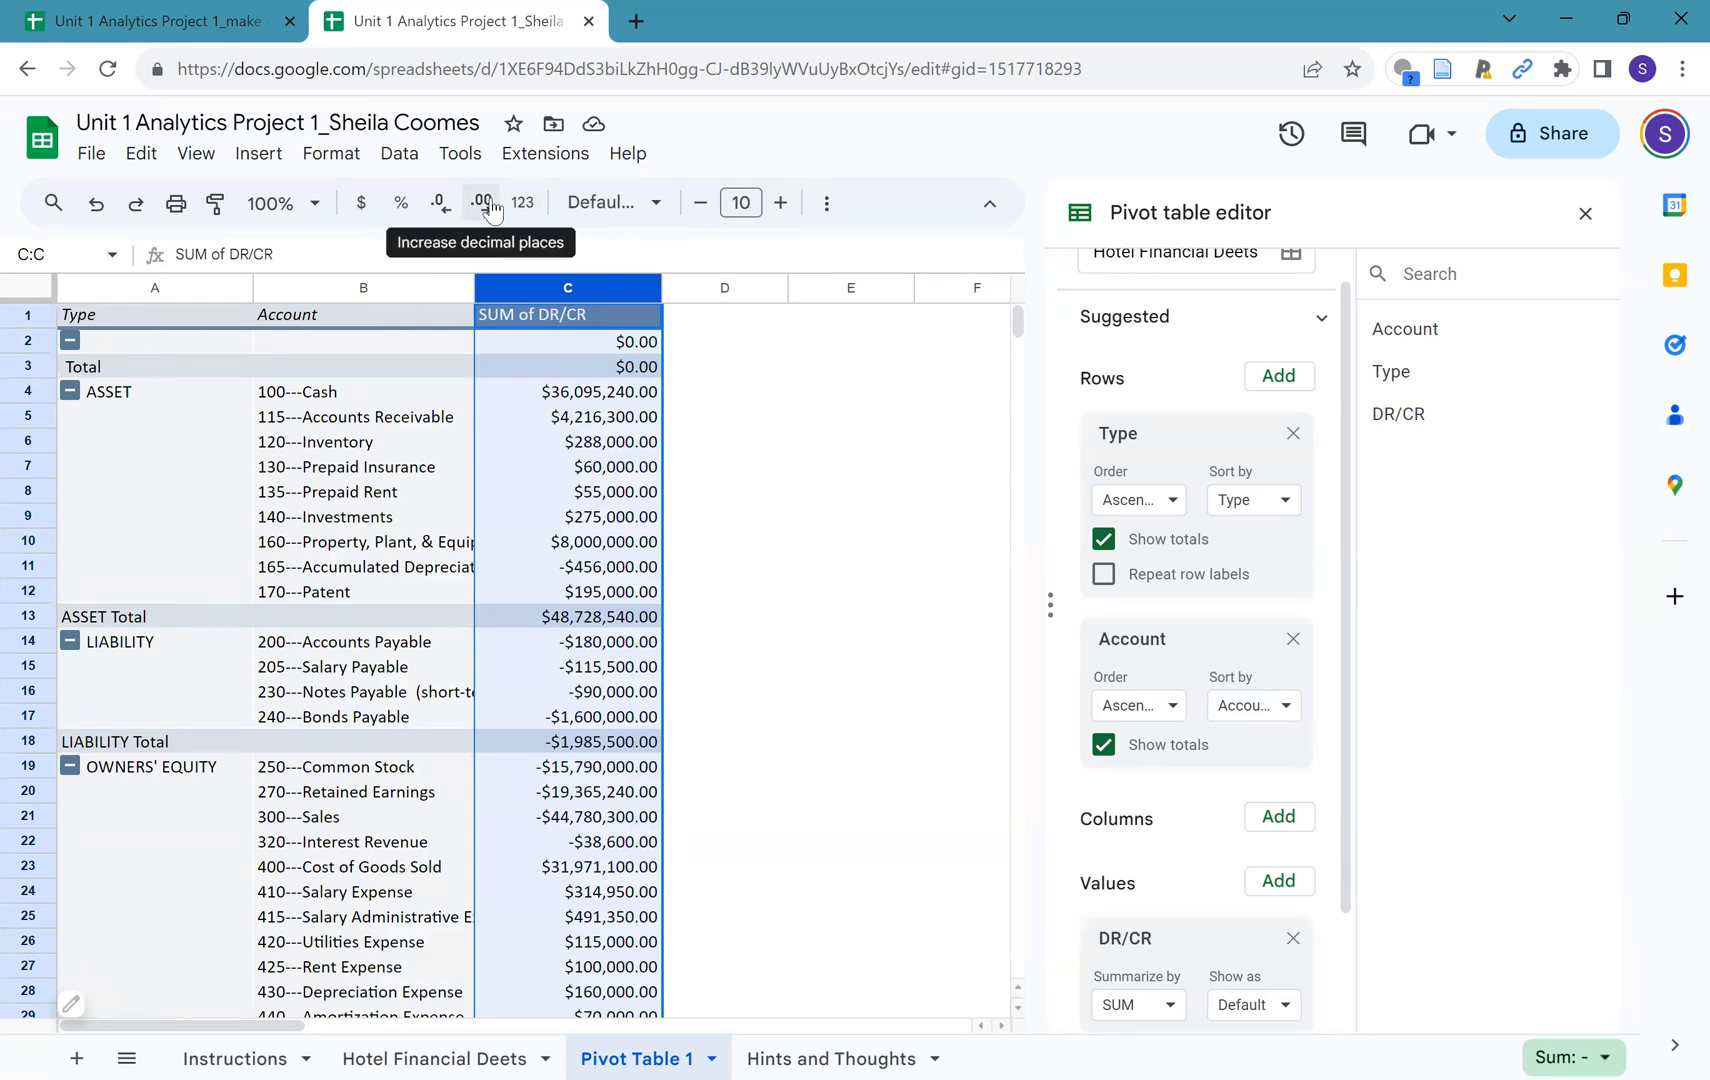
left_click(440, 207)
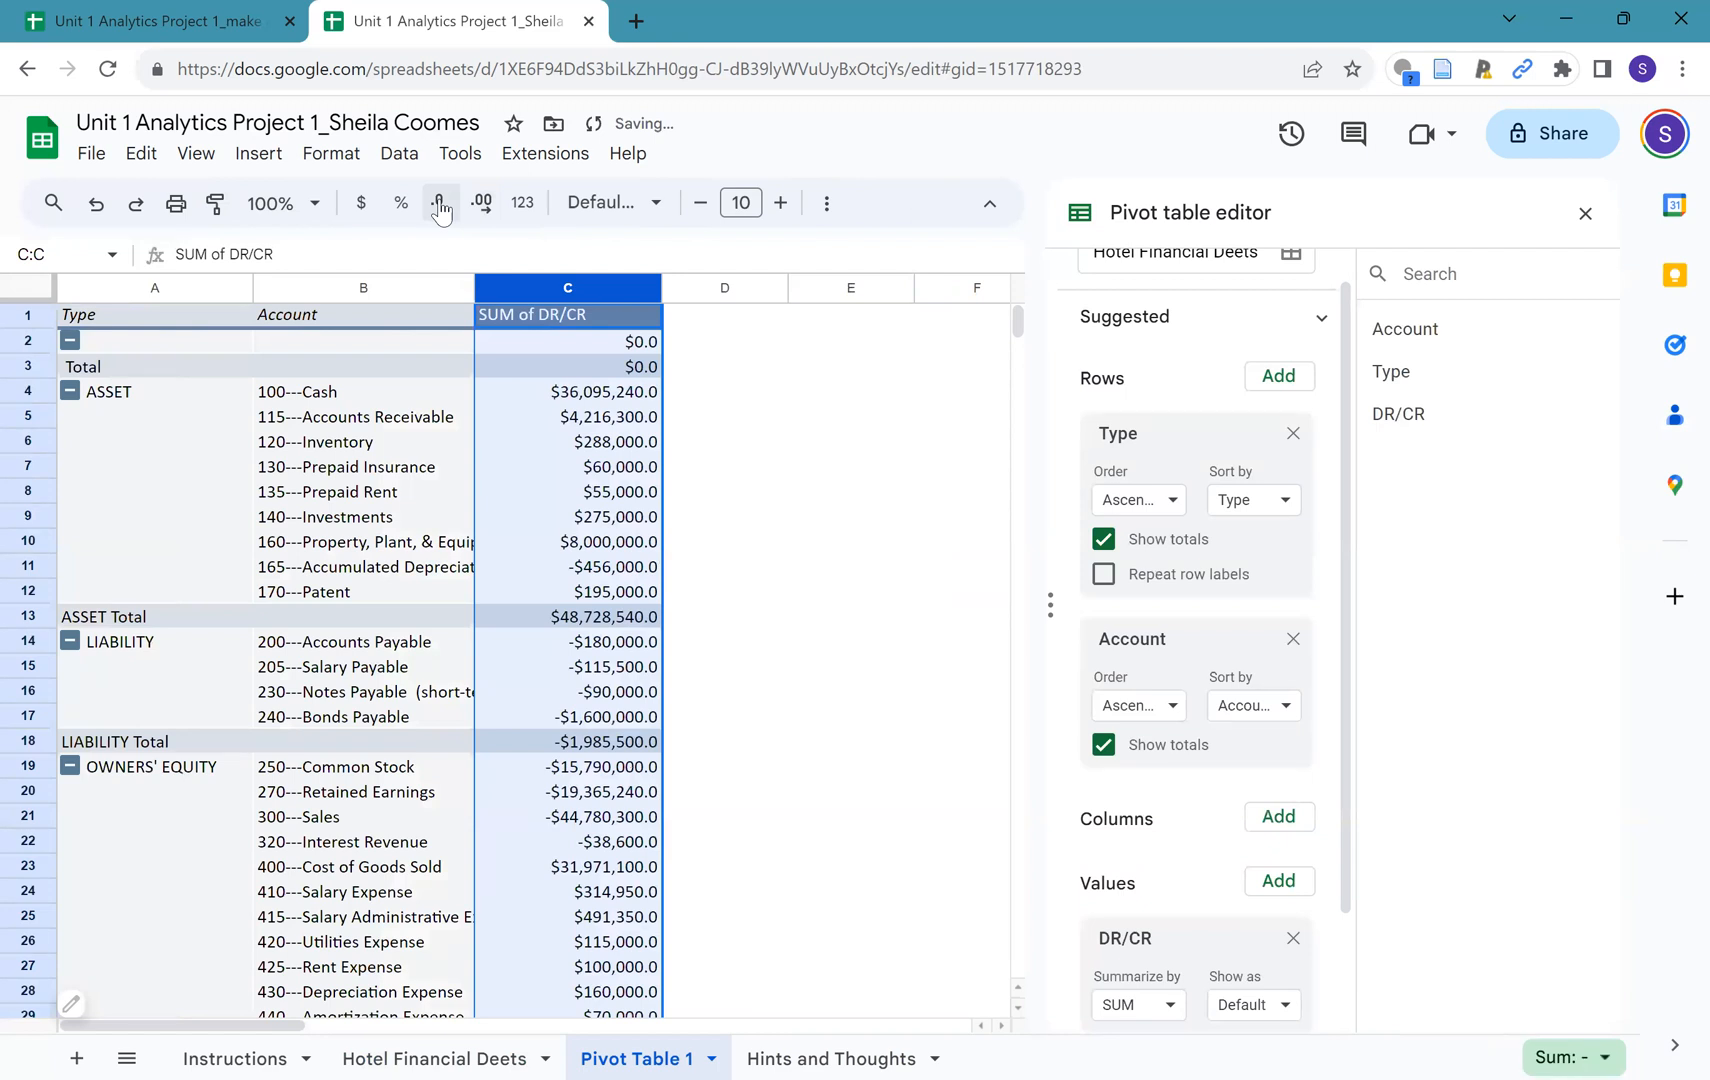
left_click(440, 207)
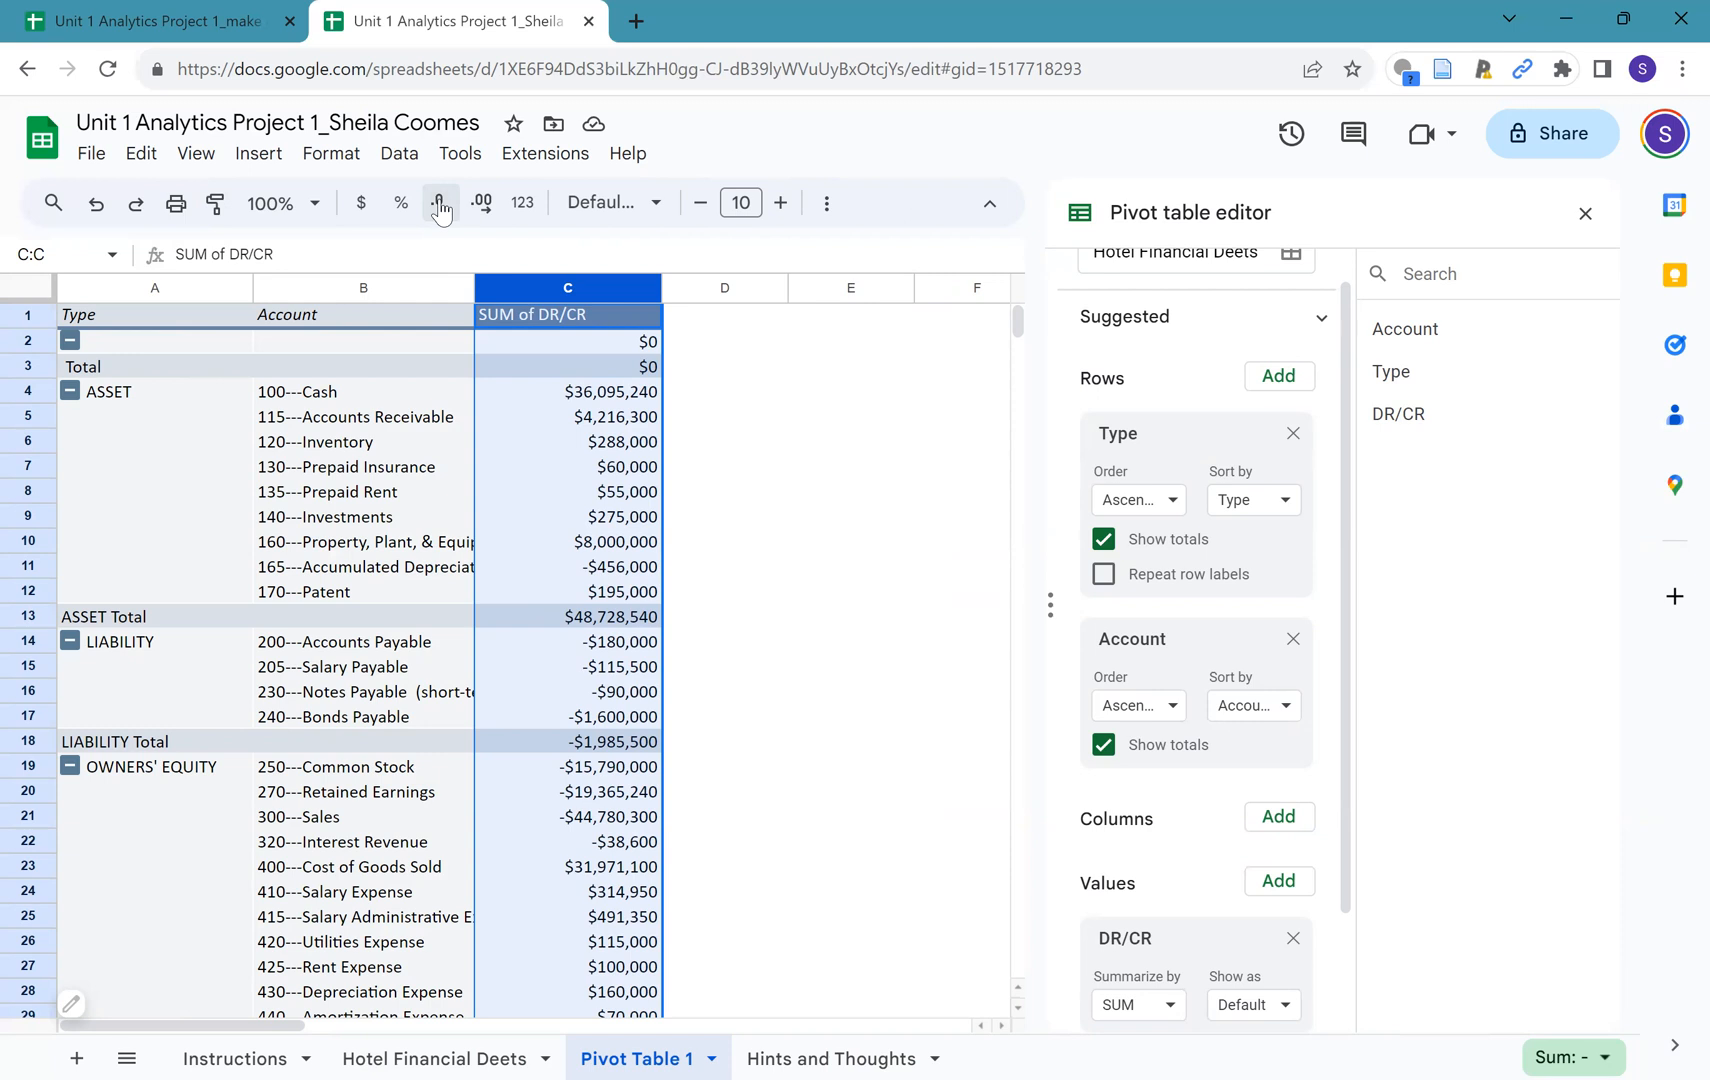
left_click(822, 606)
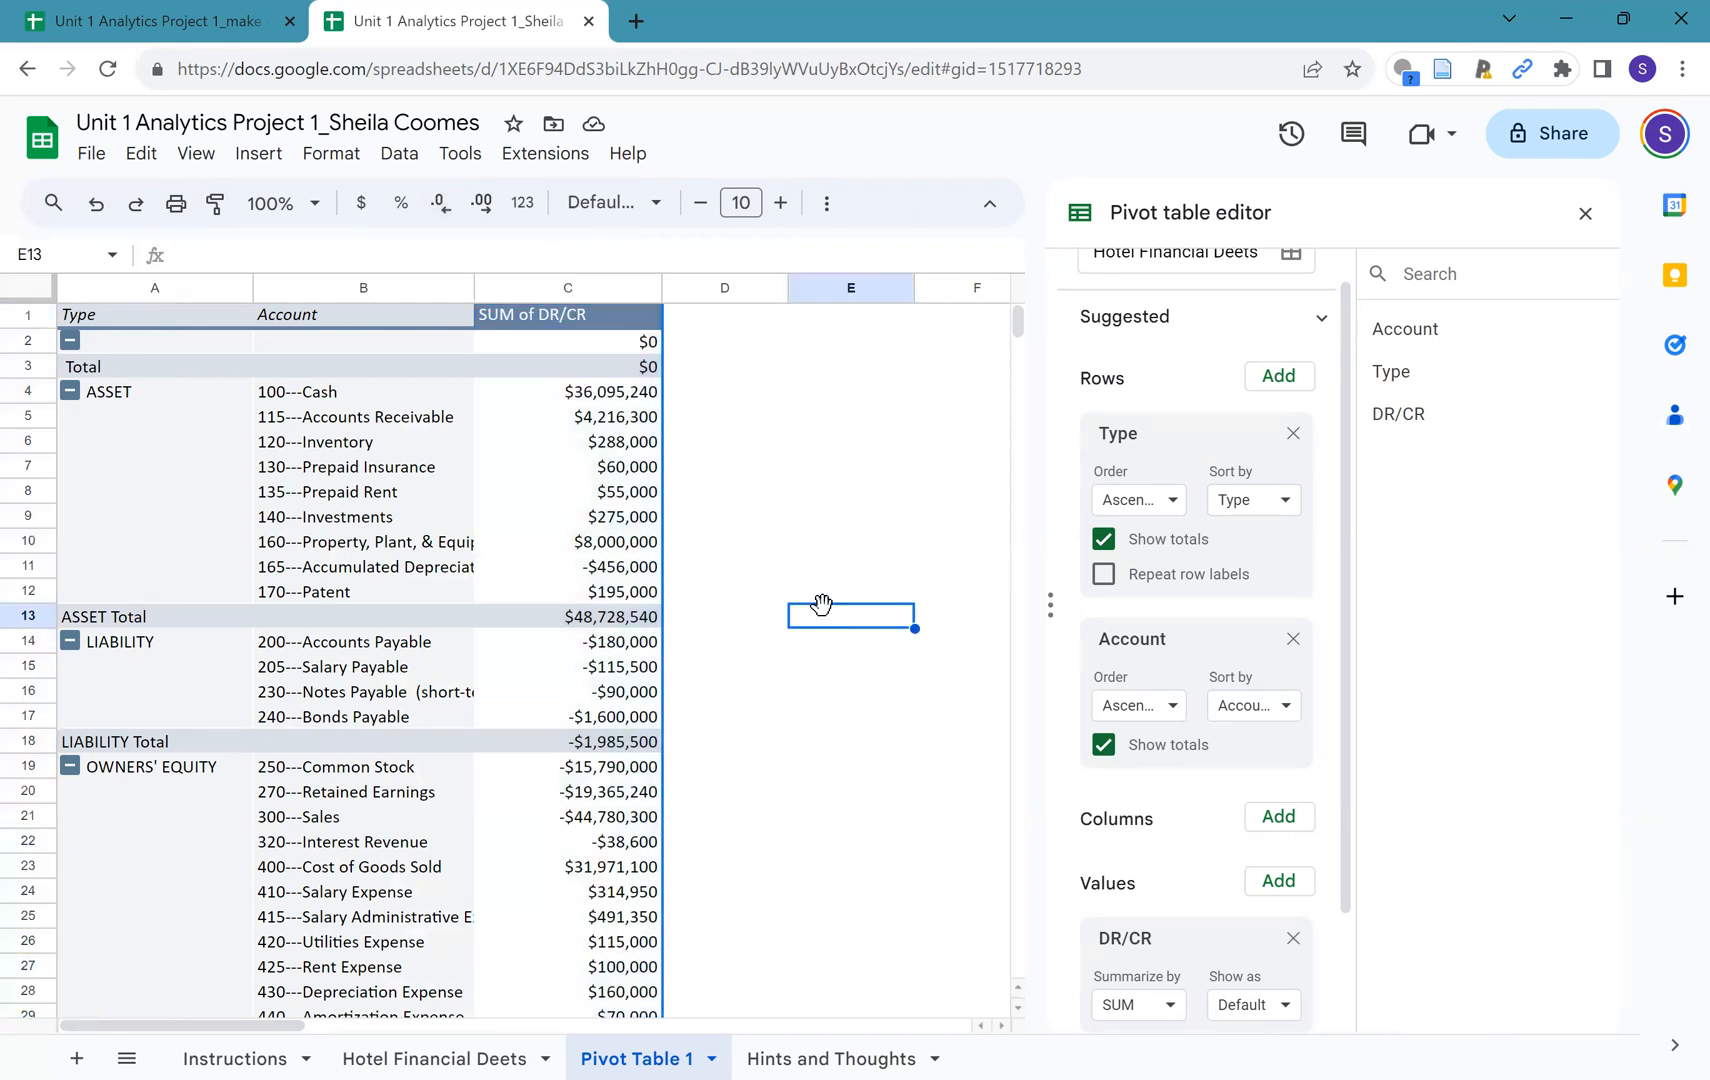
left_click(1583, 215)
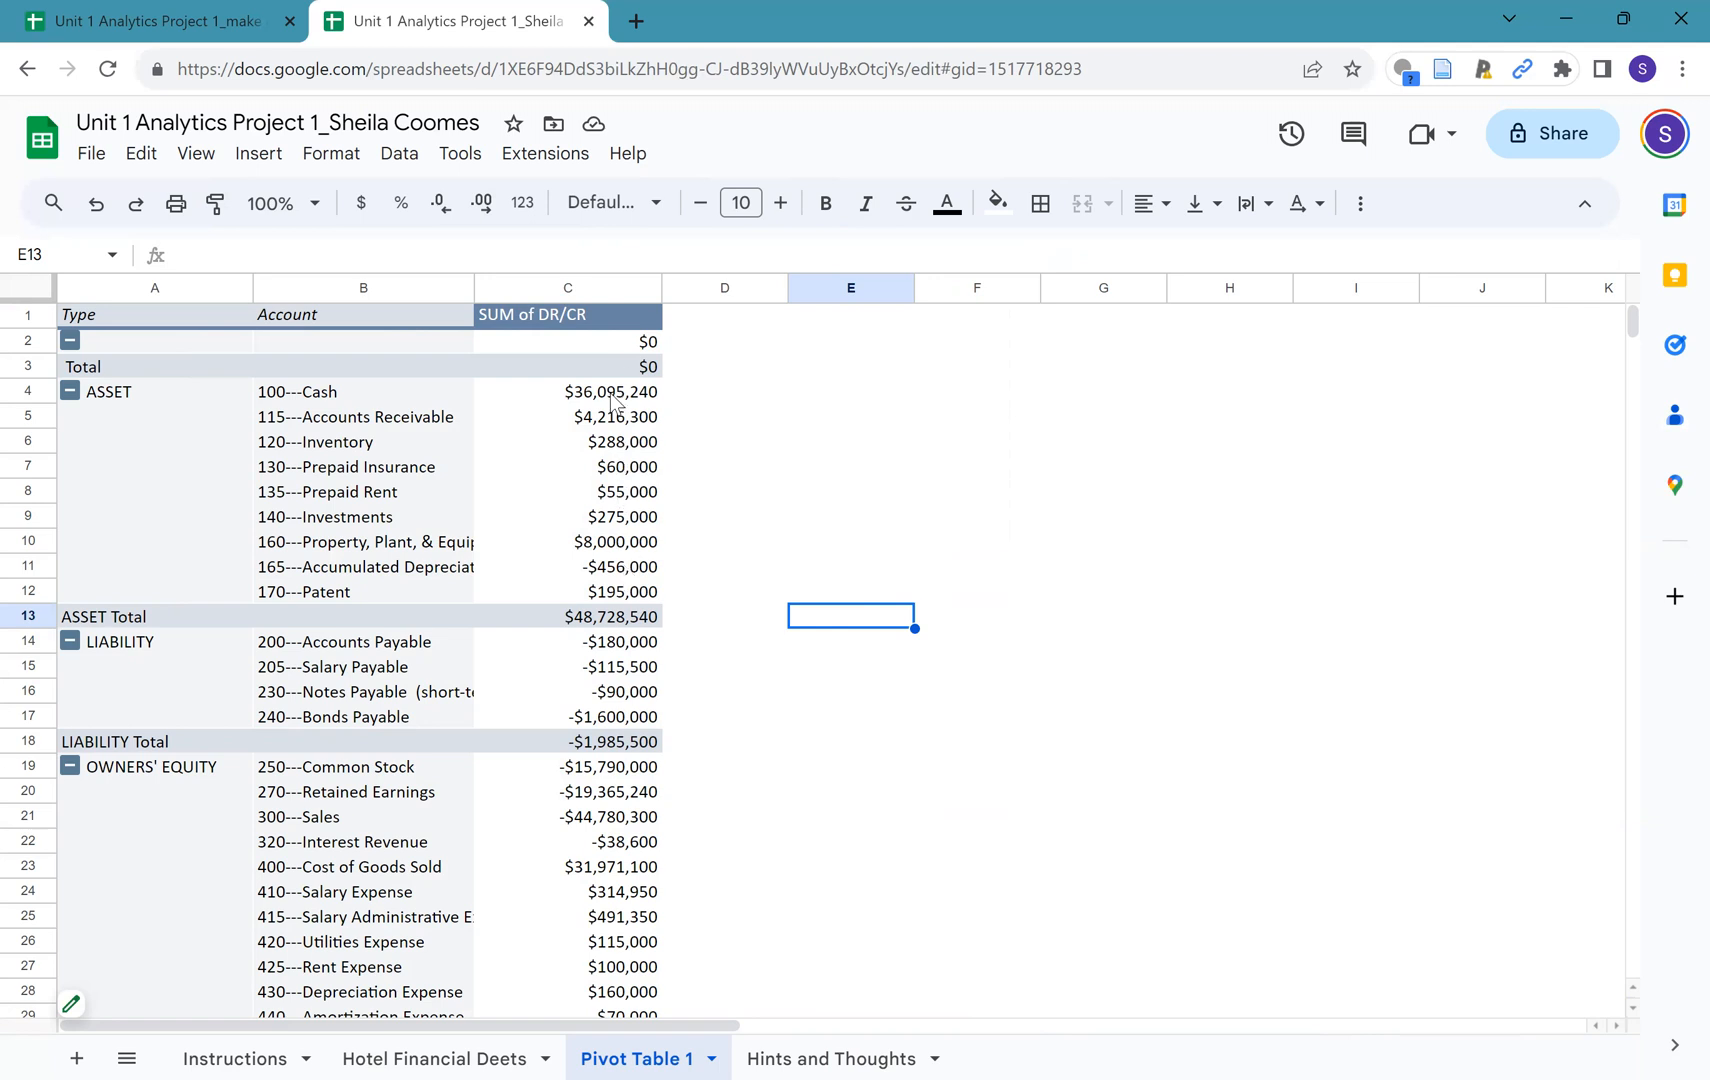
scroll(658, 708, "down", 3)
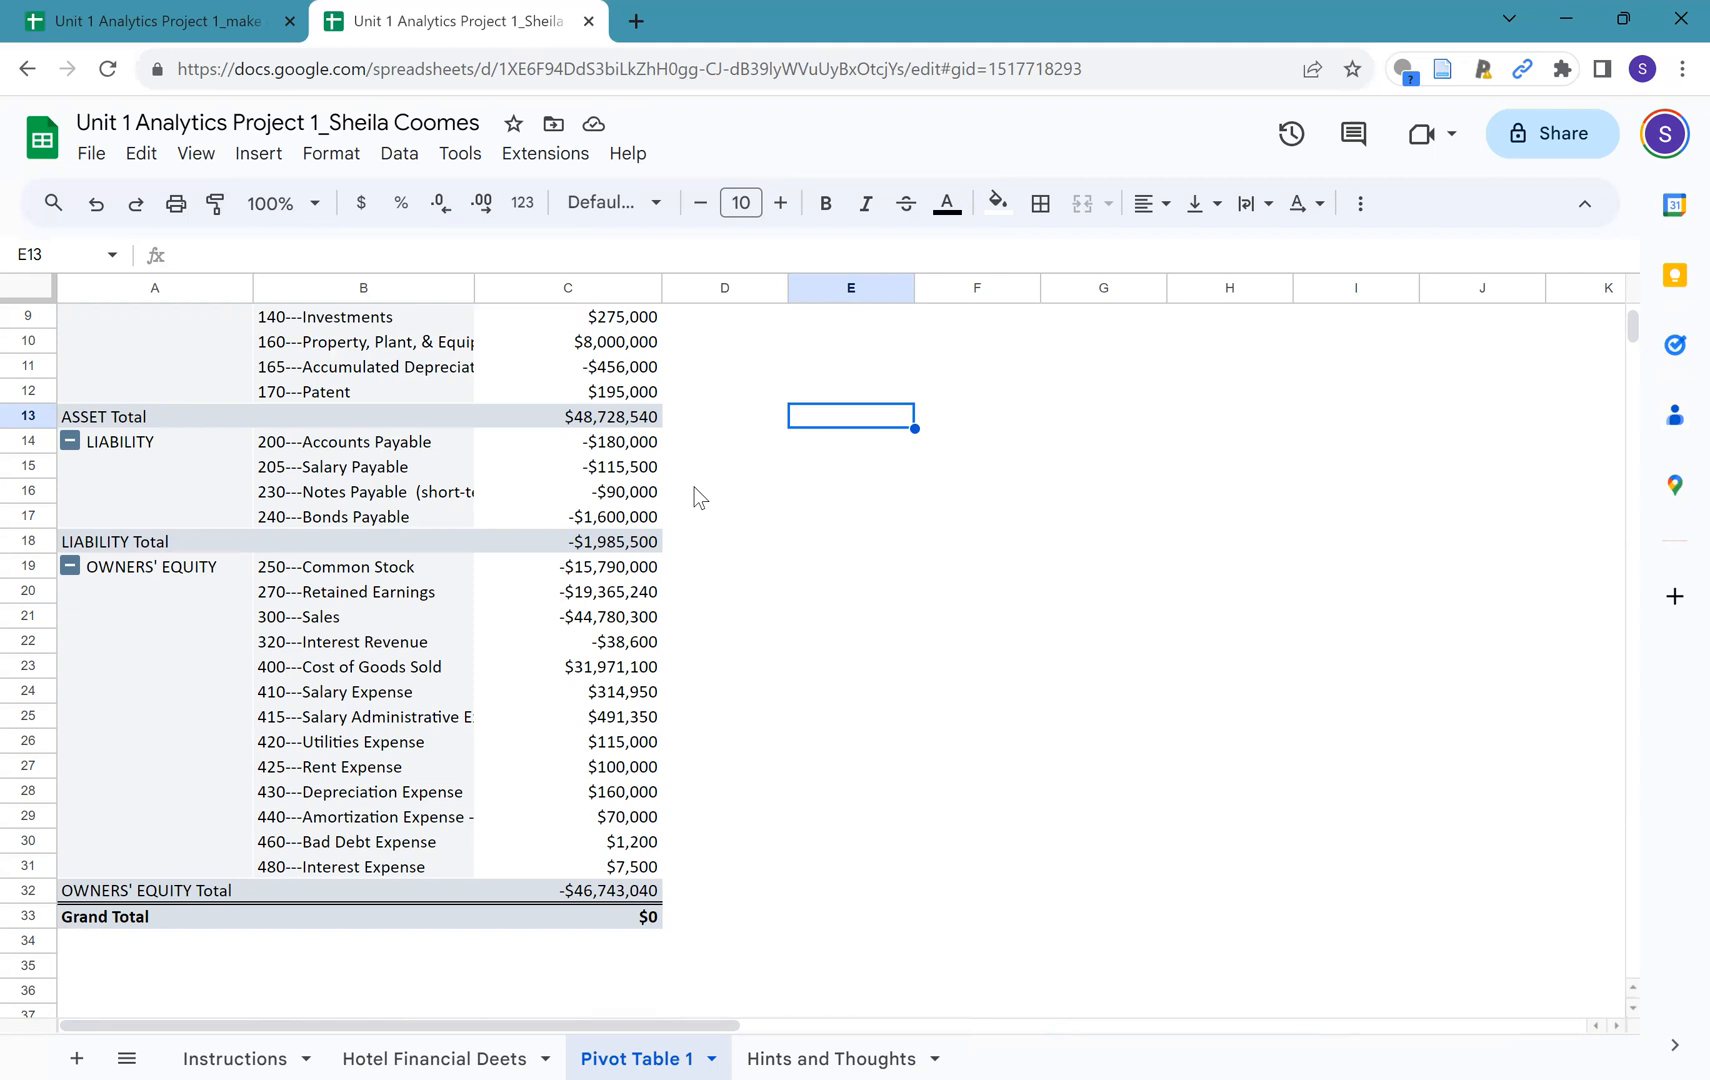
left_click_drag(620, 441, 613, 650)
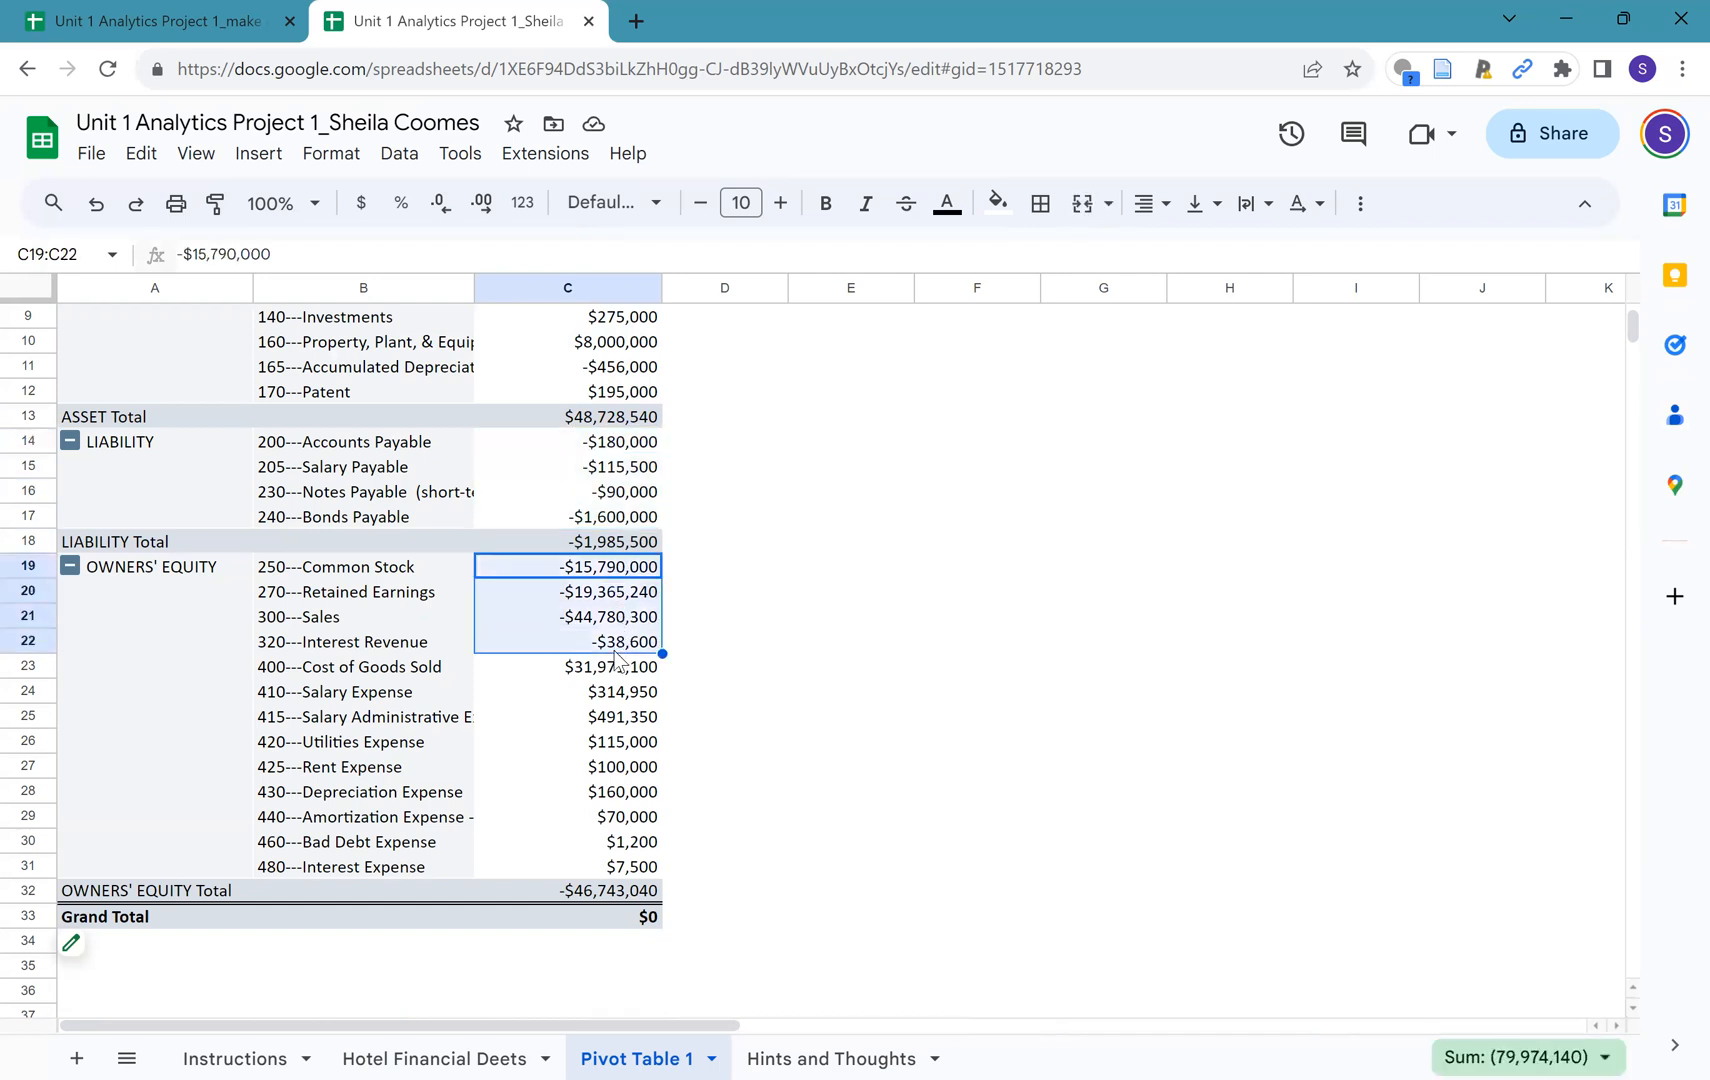
left_click(805, 697)
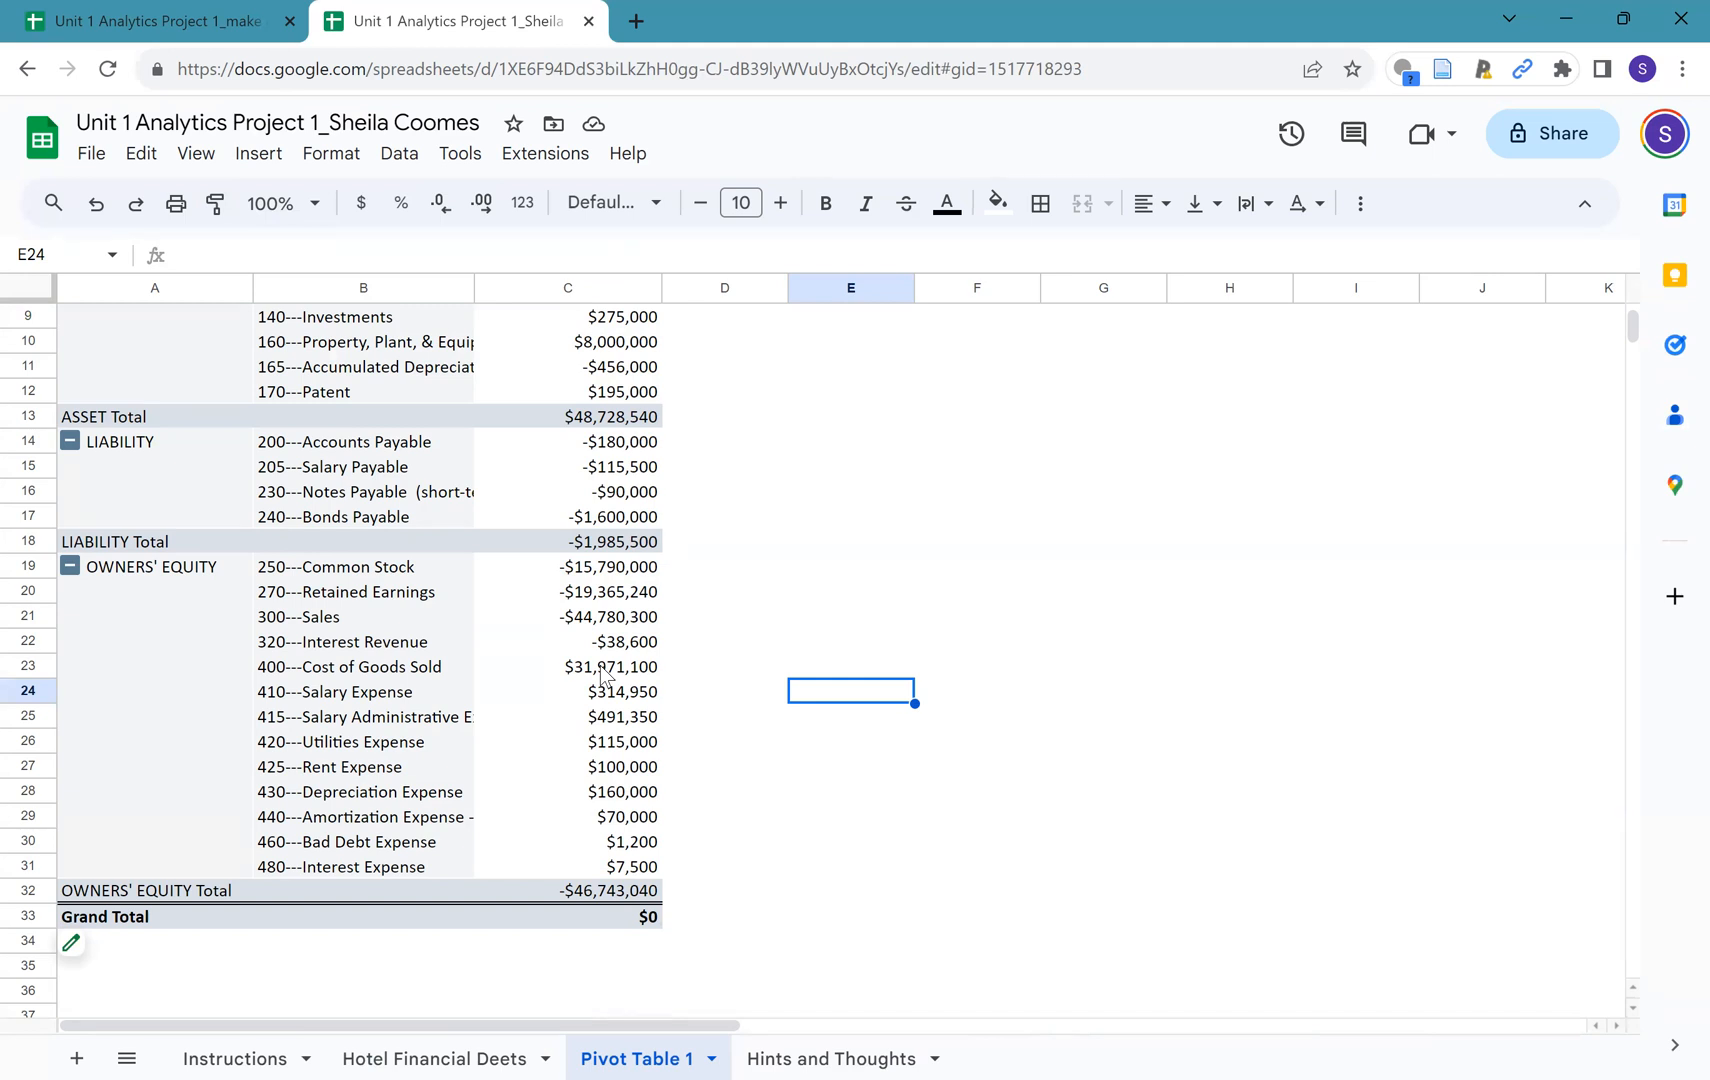
left_click(632, 923)
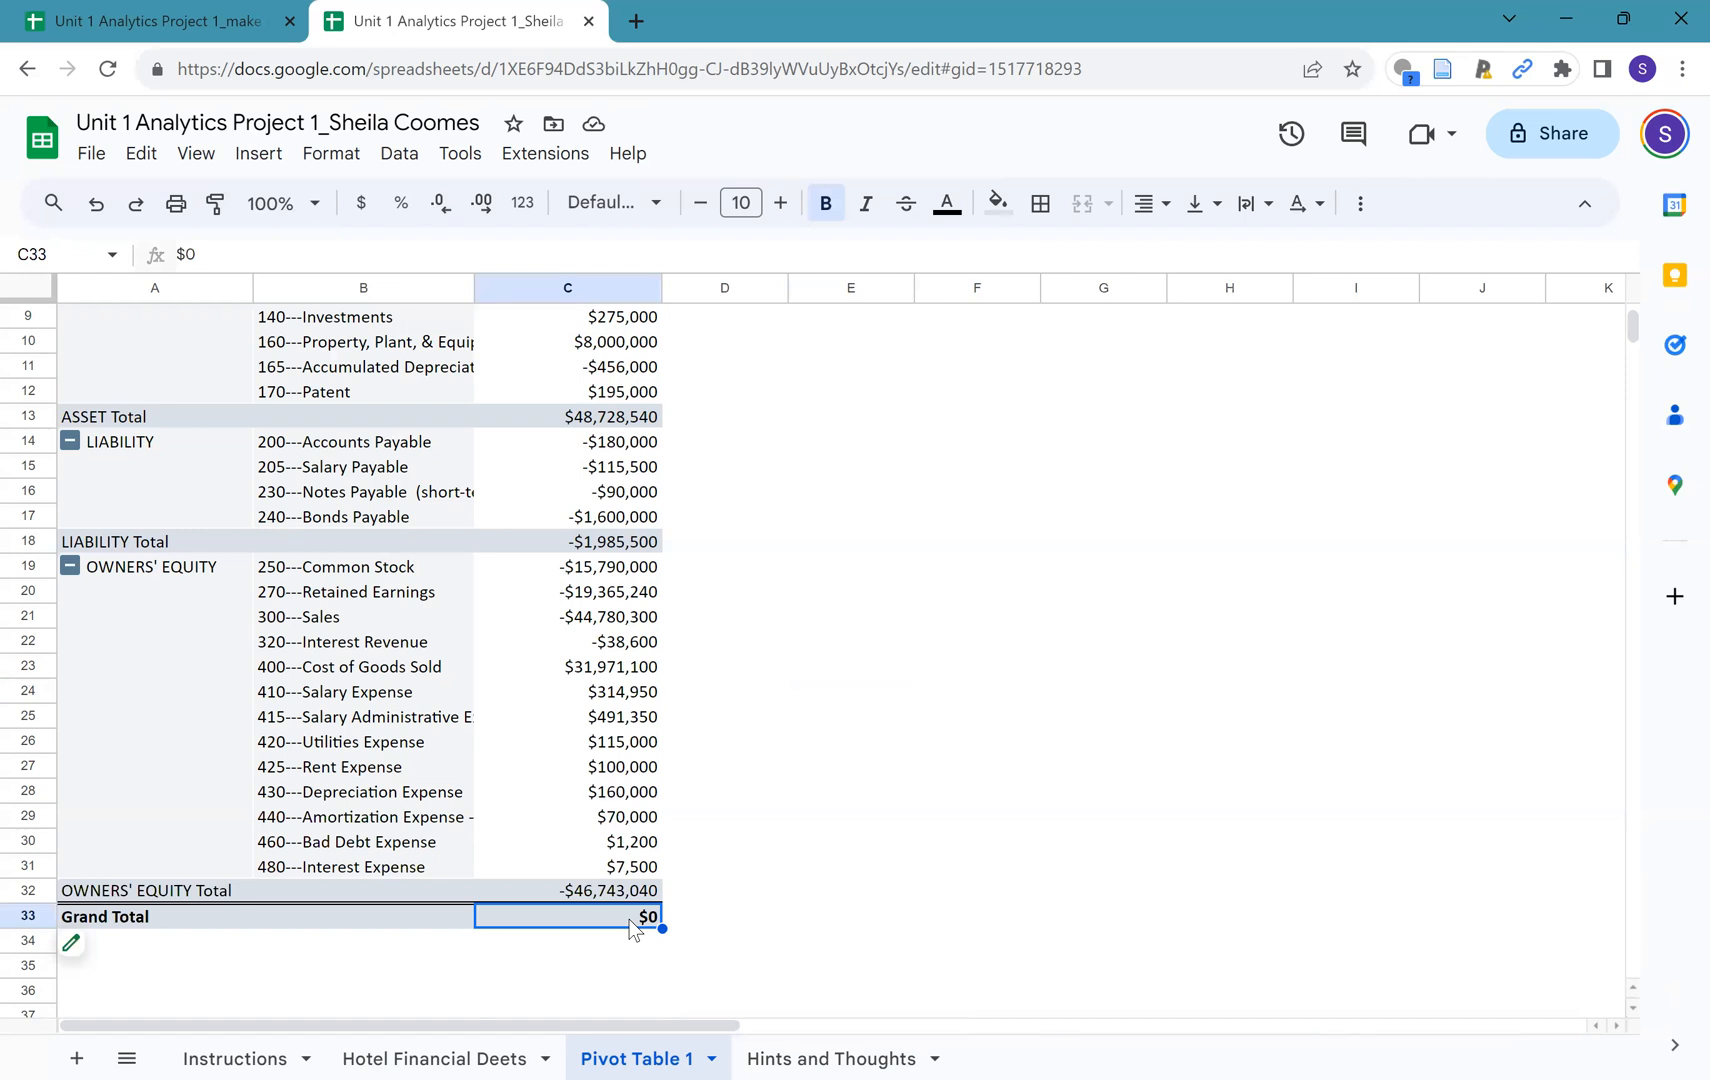
left_click_drag(637, 898, 612, 398)
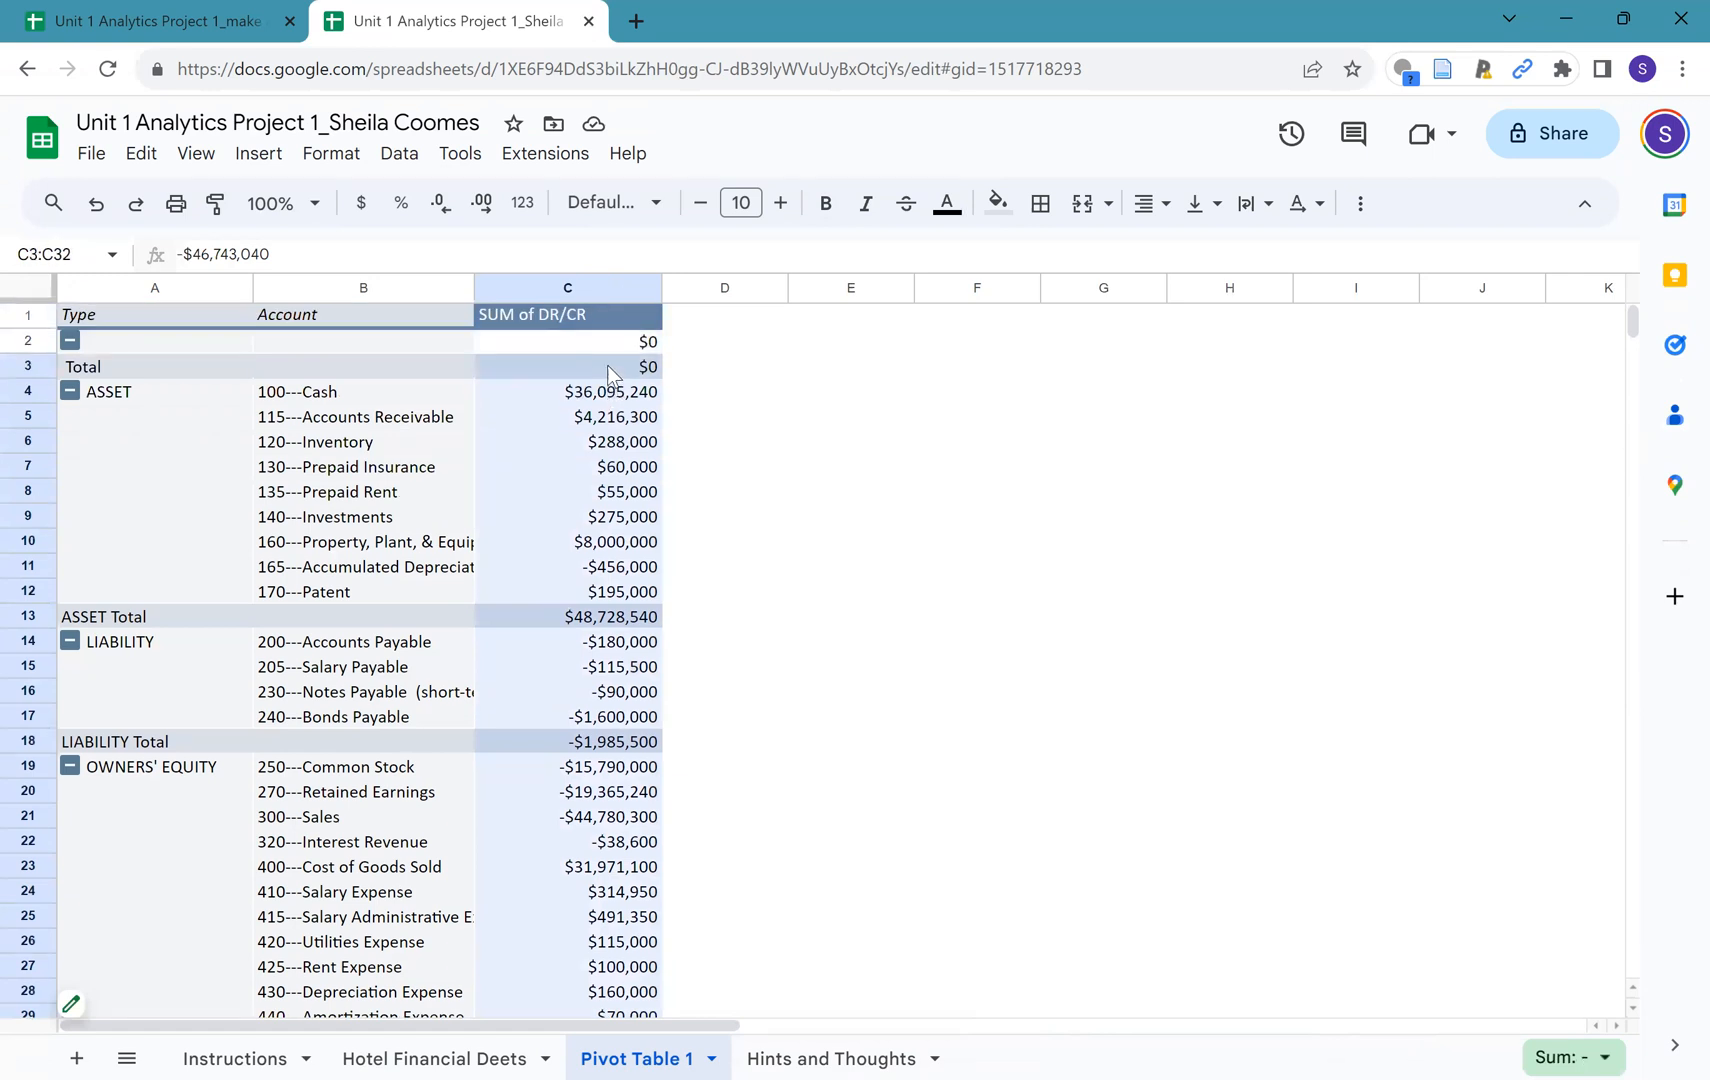
Compare the ASSET, LIABILITY and OWNERS' EQUITY totals in C13, C18 and C32
left_click_drag(607, 402, 607, 402)
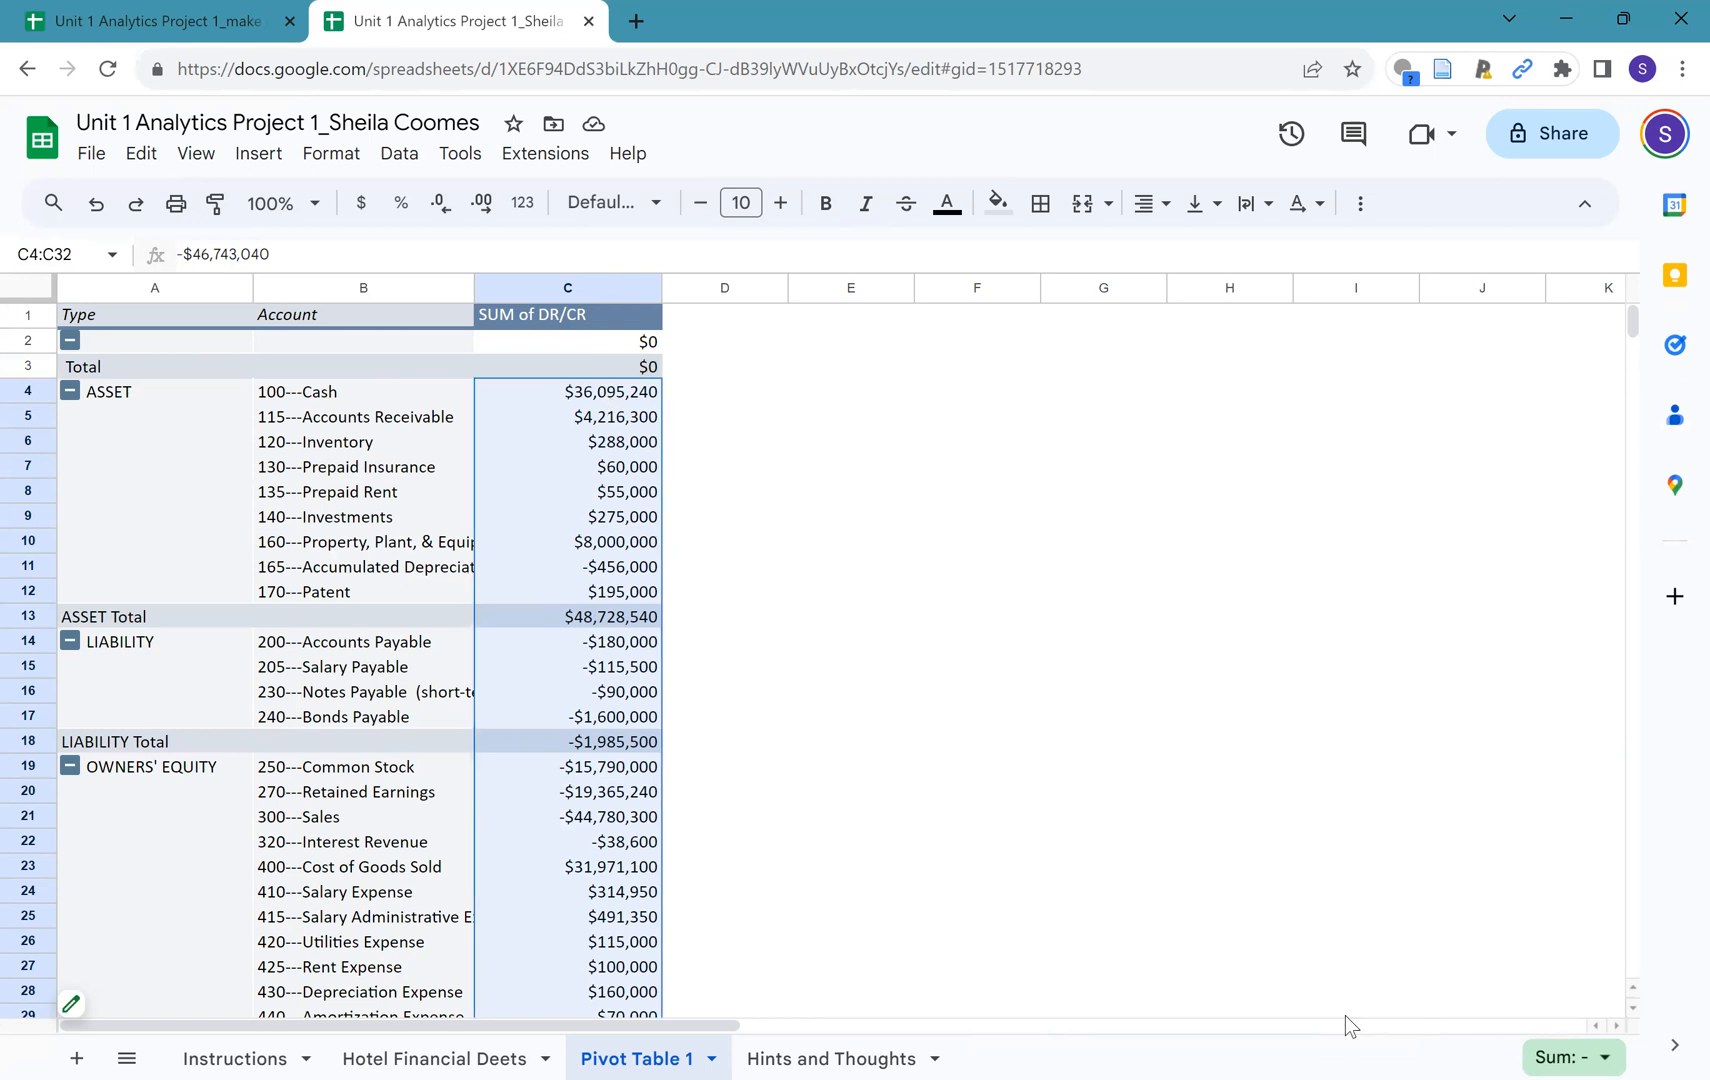
left_click(622, 618)
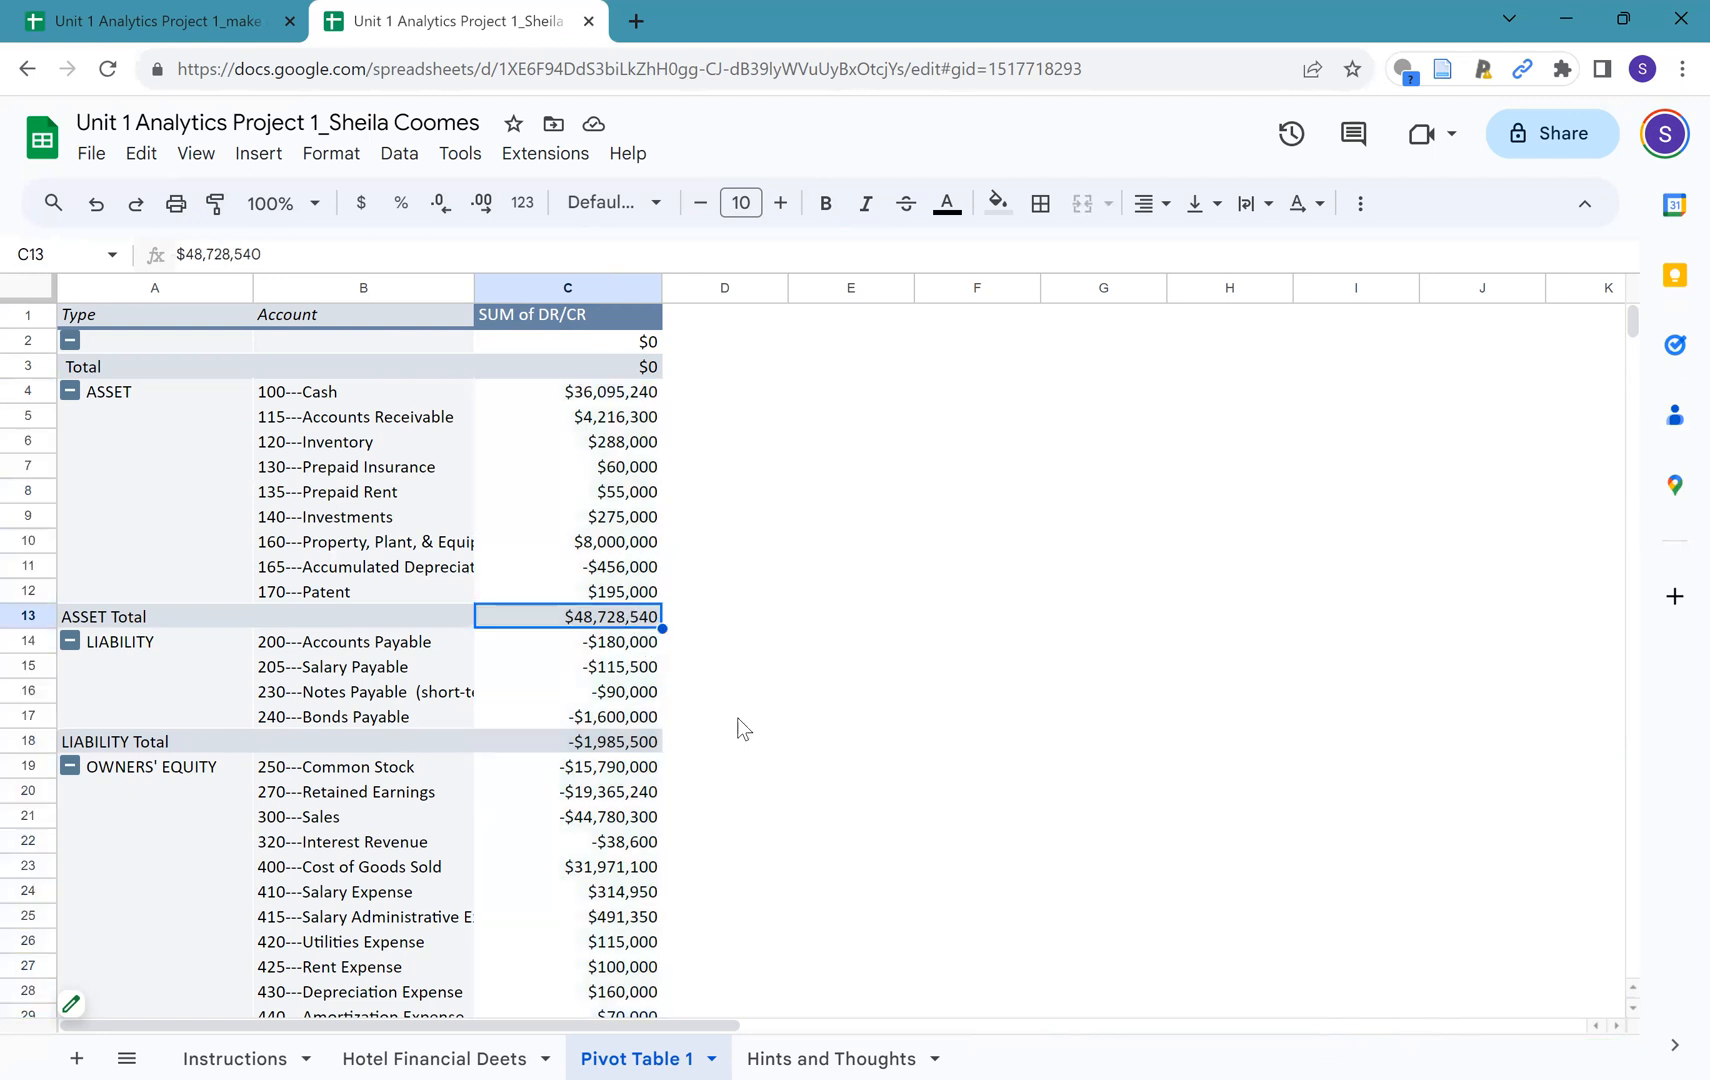
scroll(749, 724, "down", 2)
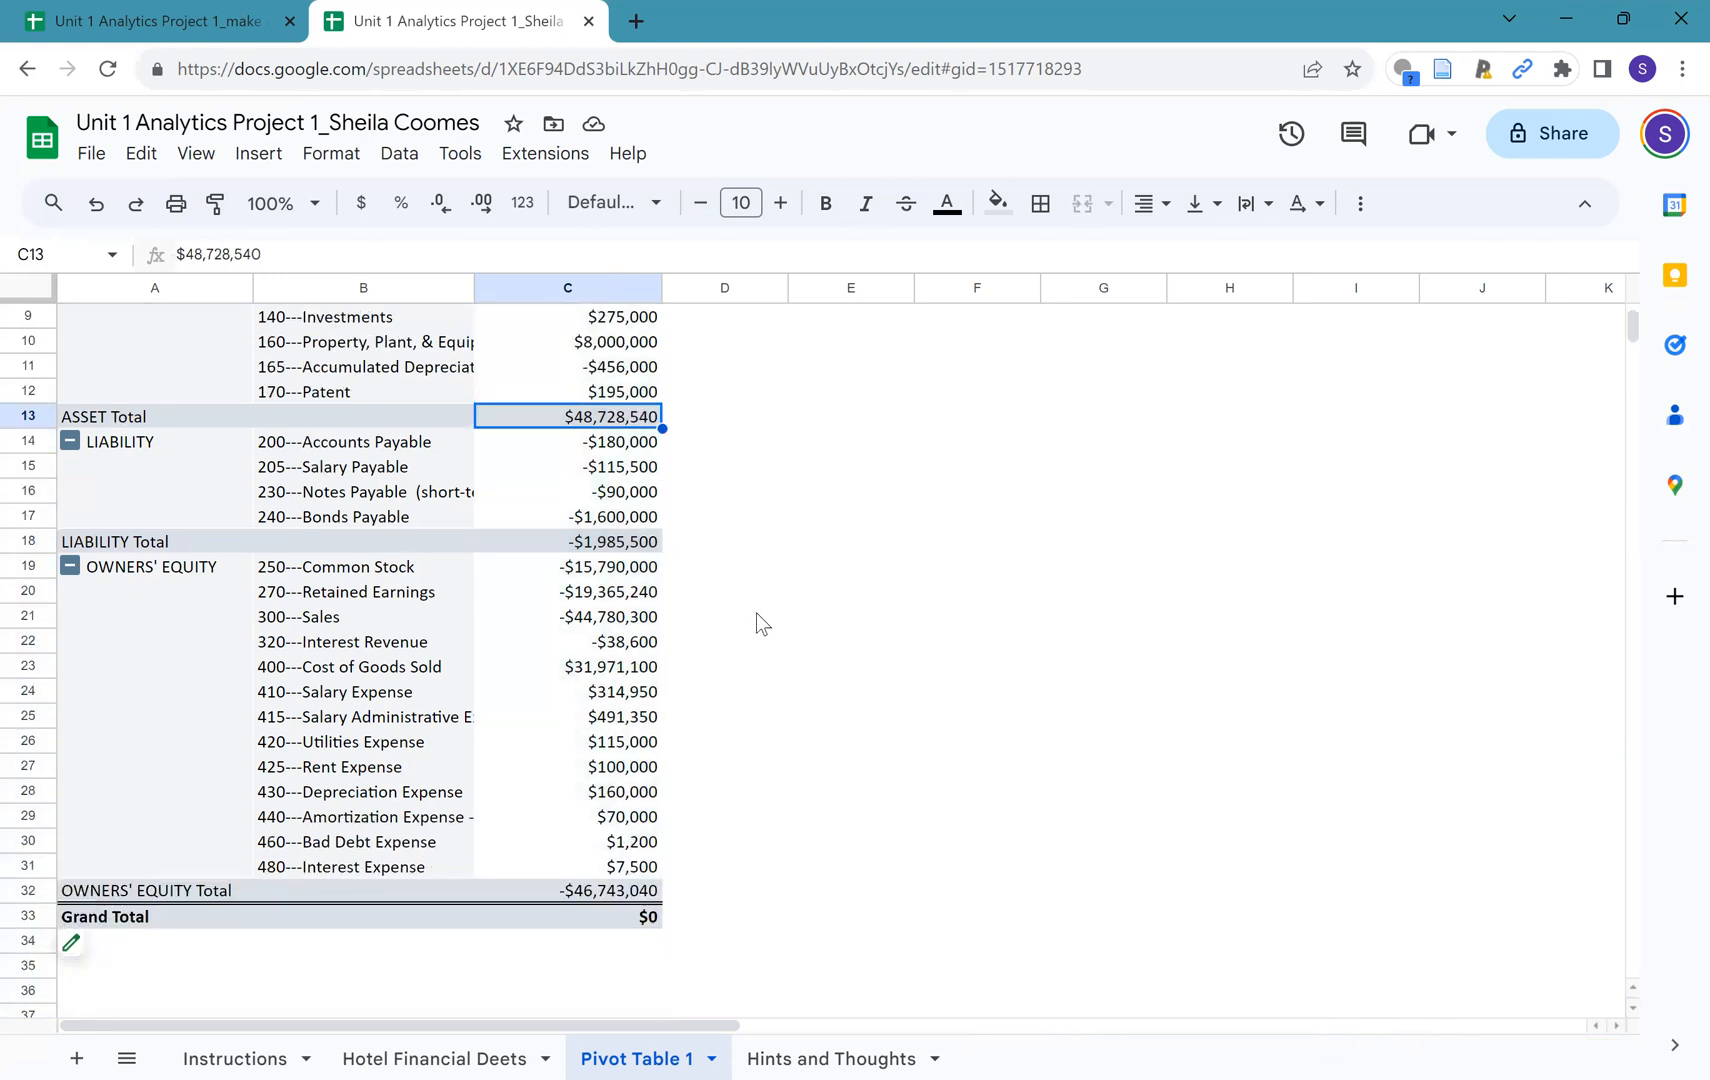
left_click(636, 545)
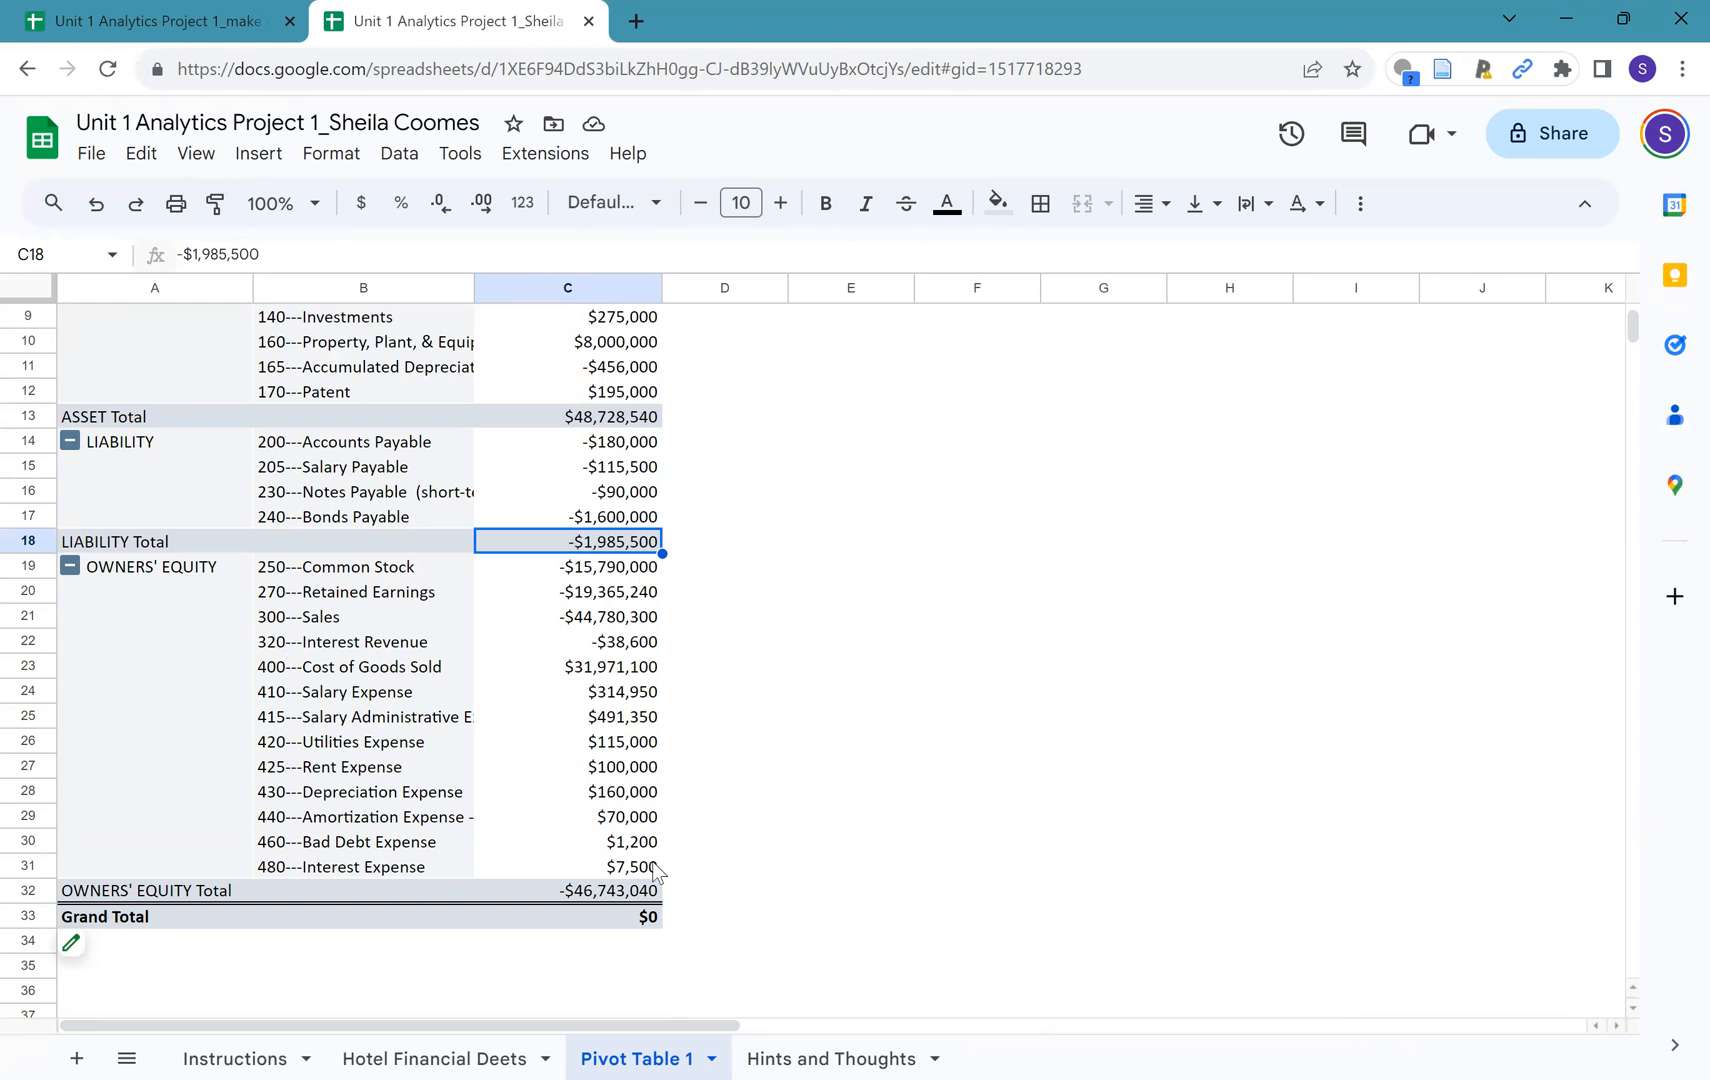
left_click(625, 896, "ctrl")
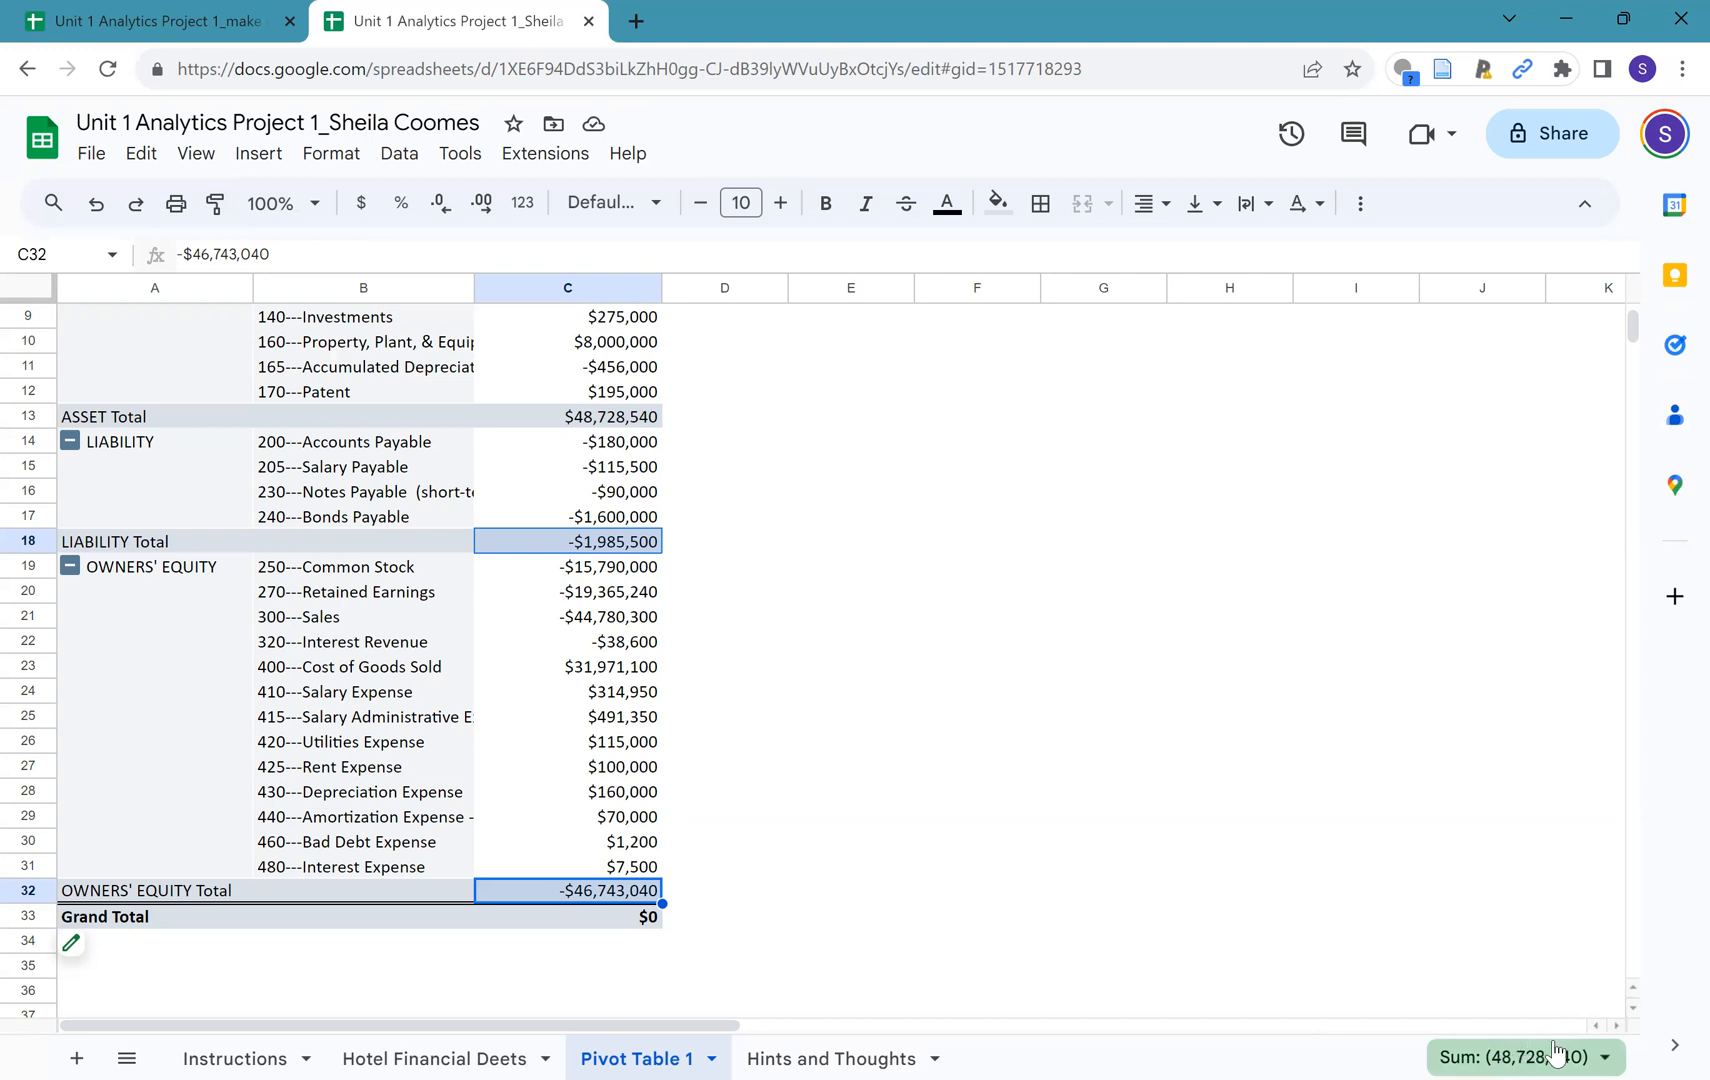
left_click(596, 420)
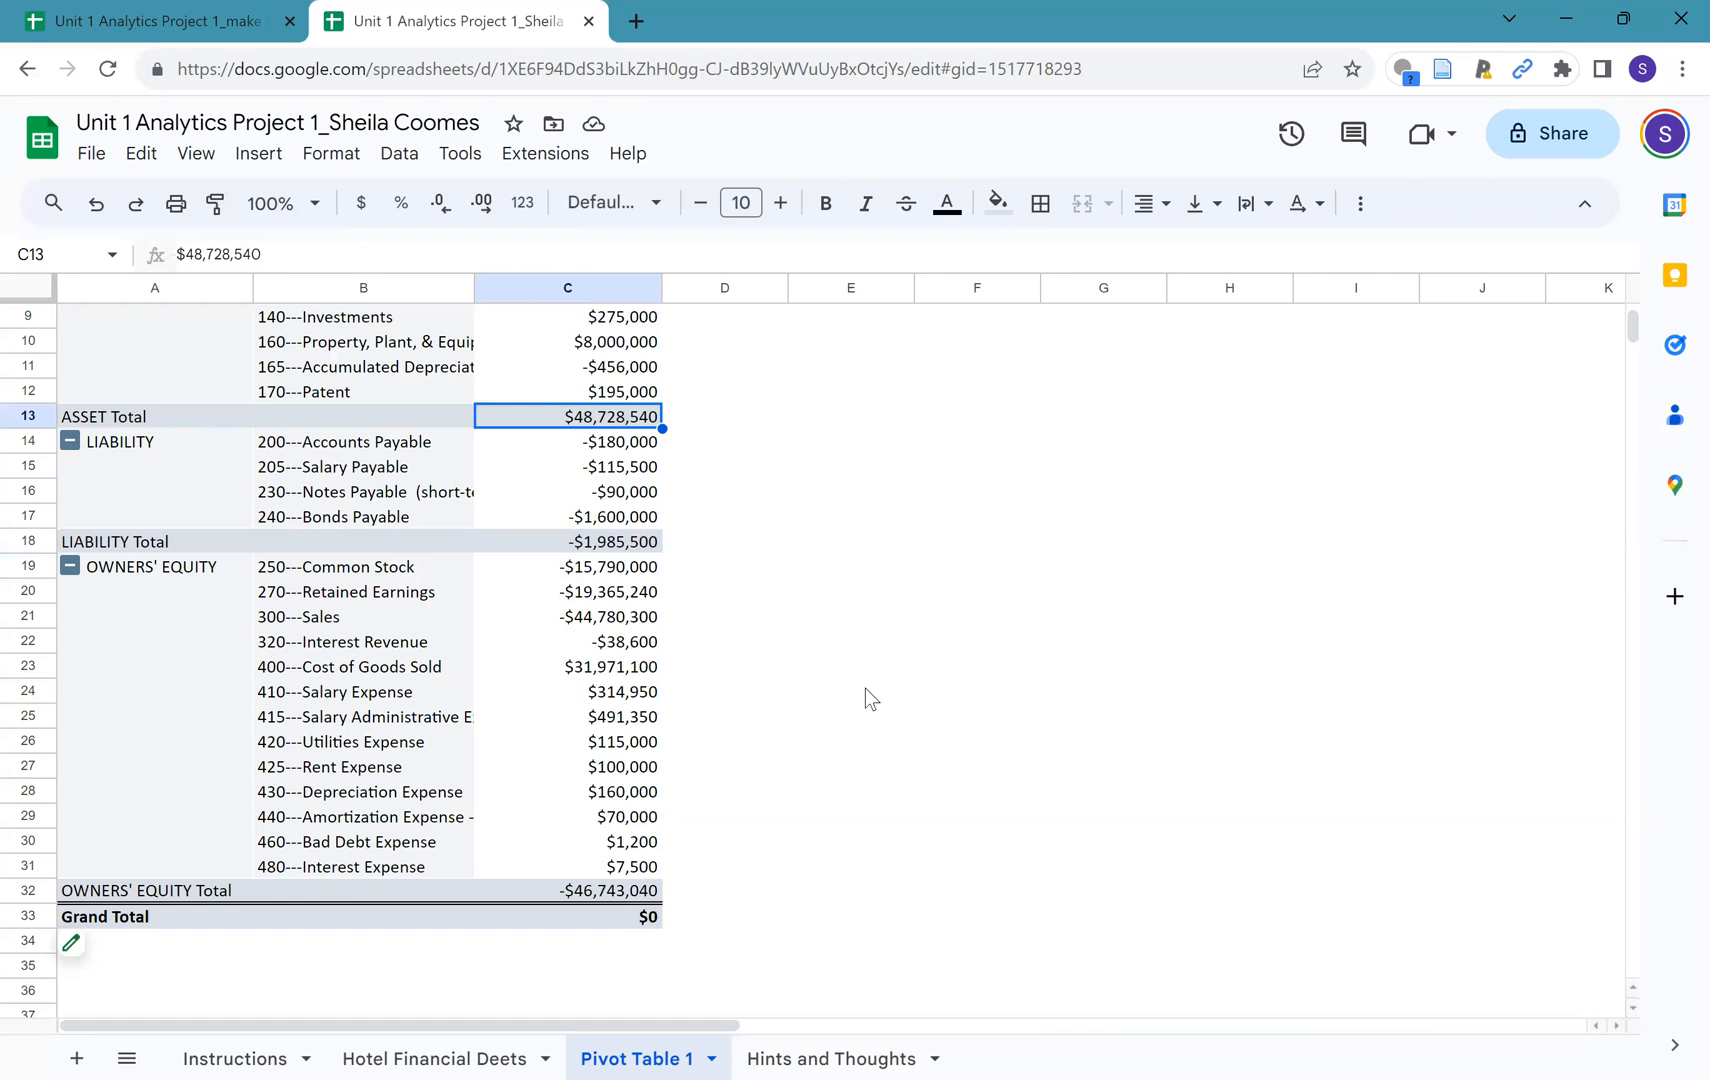
Select the ASSET account names in B4:B12 and go to the Hints and Thoughts sheet
scroll(866, 690, "up", 3)
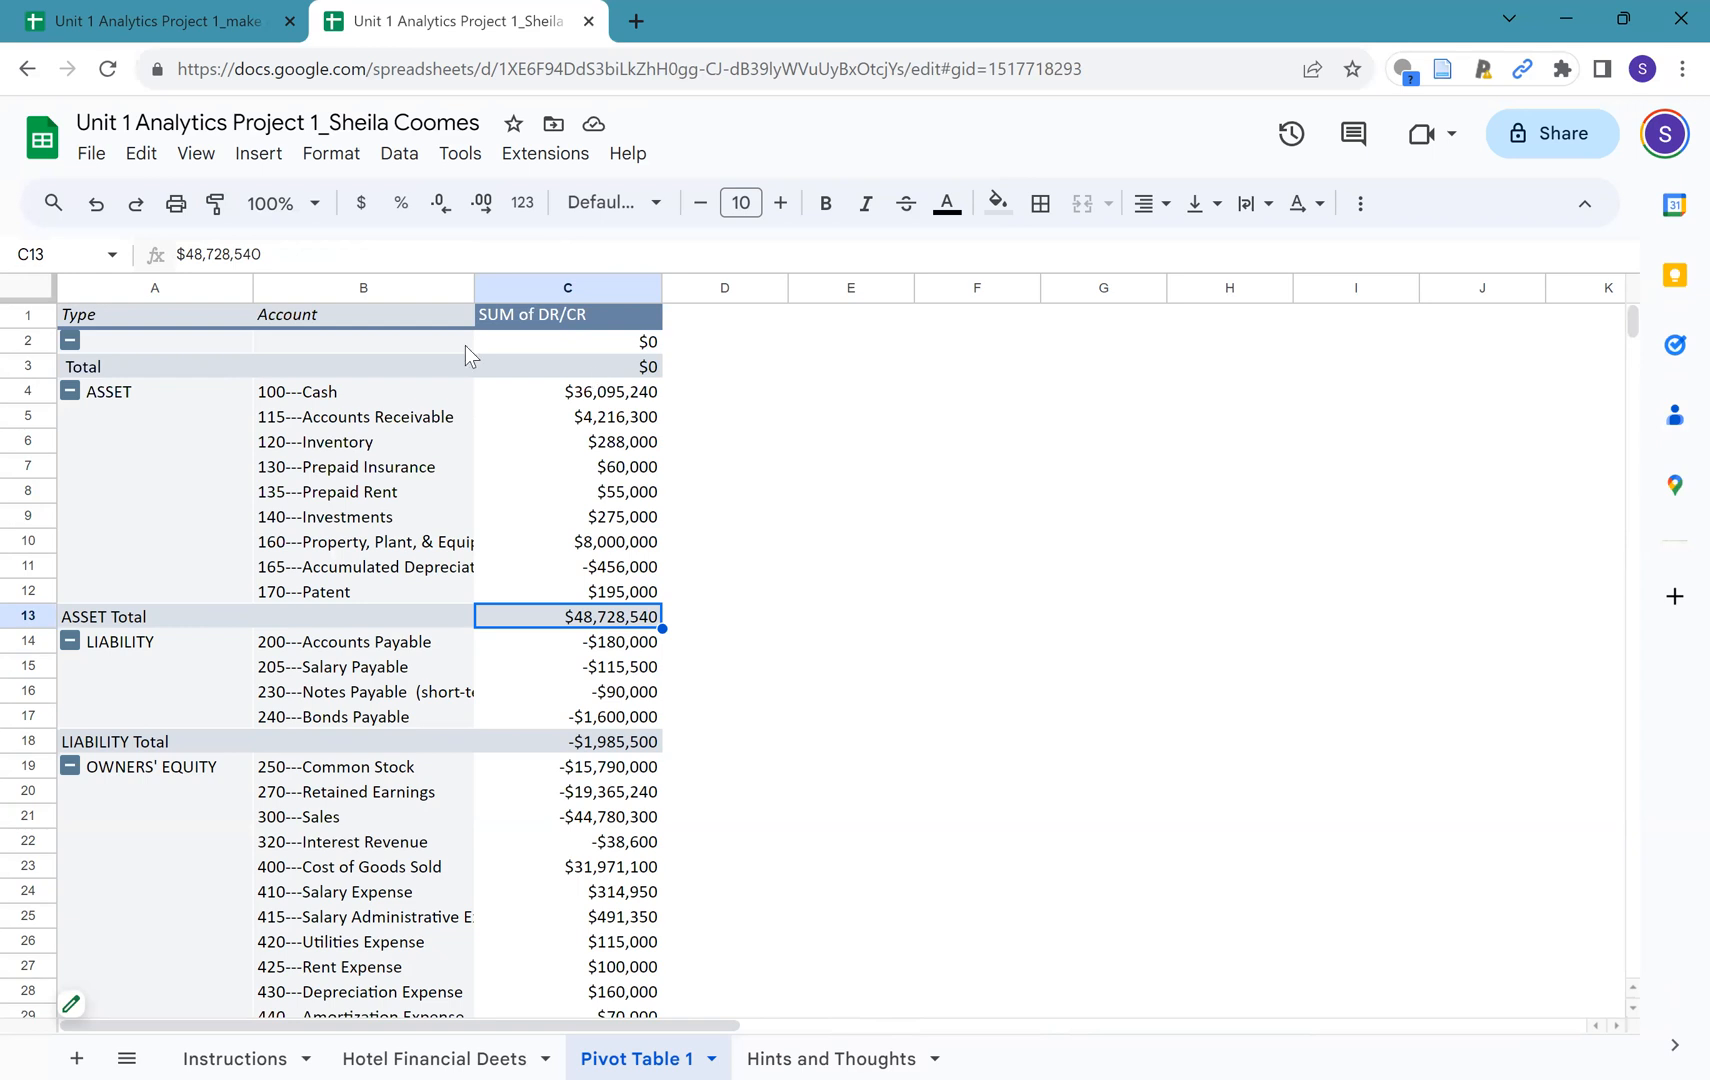
left_click_drag(406, 393, 394, 592)
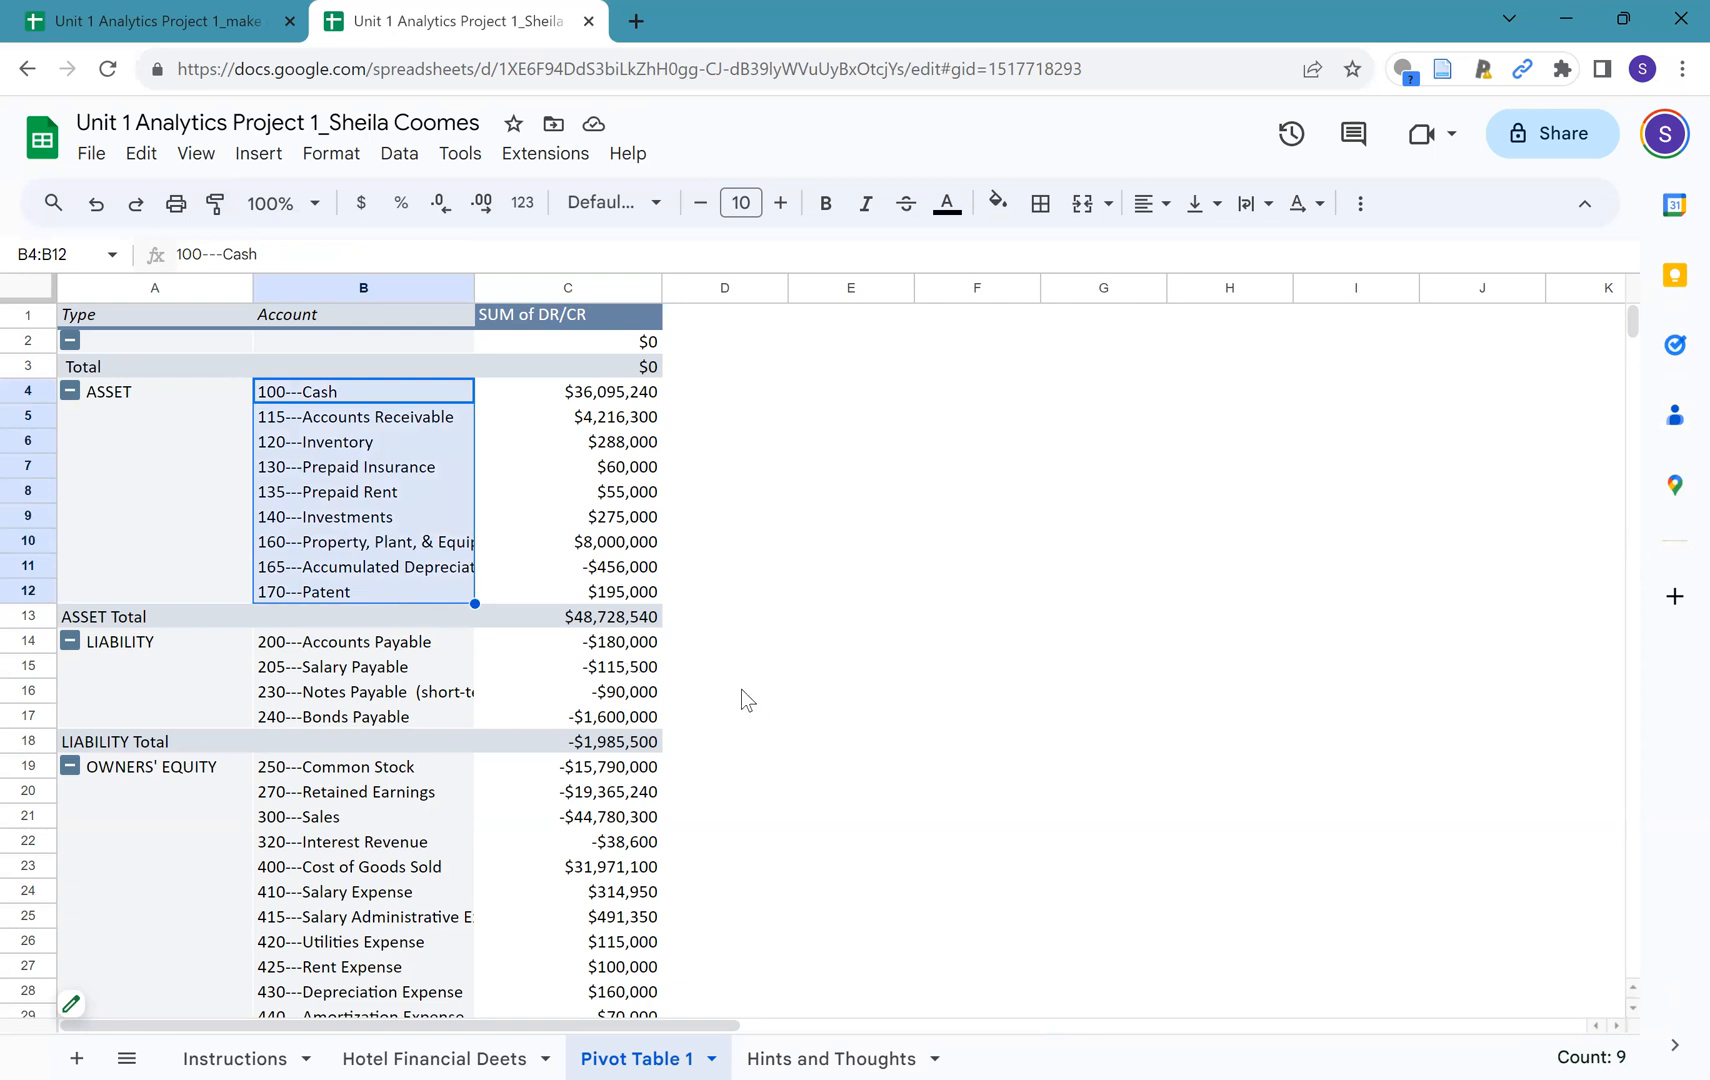
left_click(815, 1048)
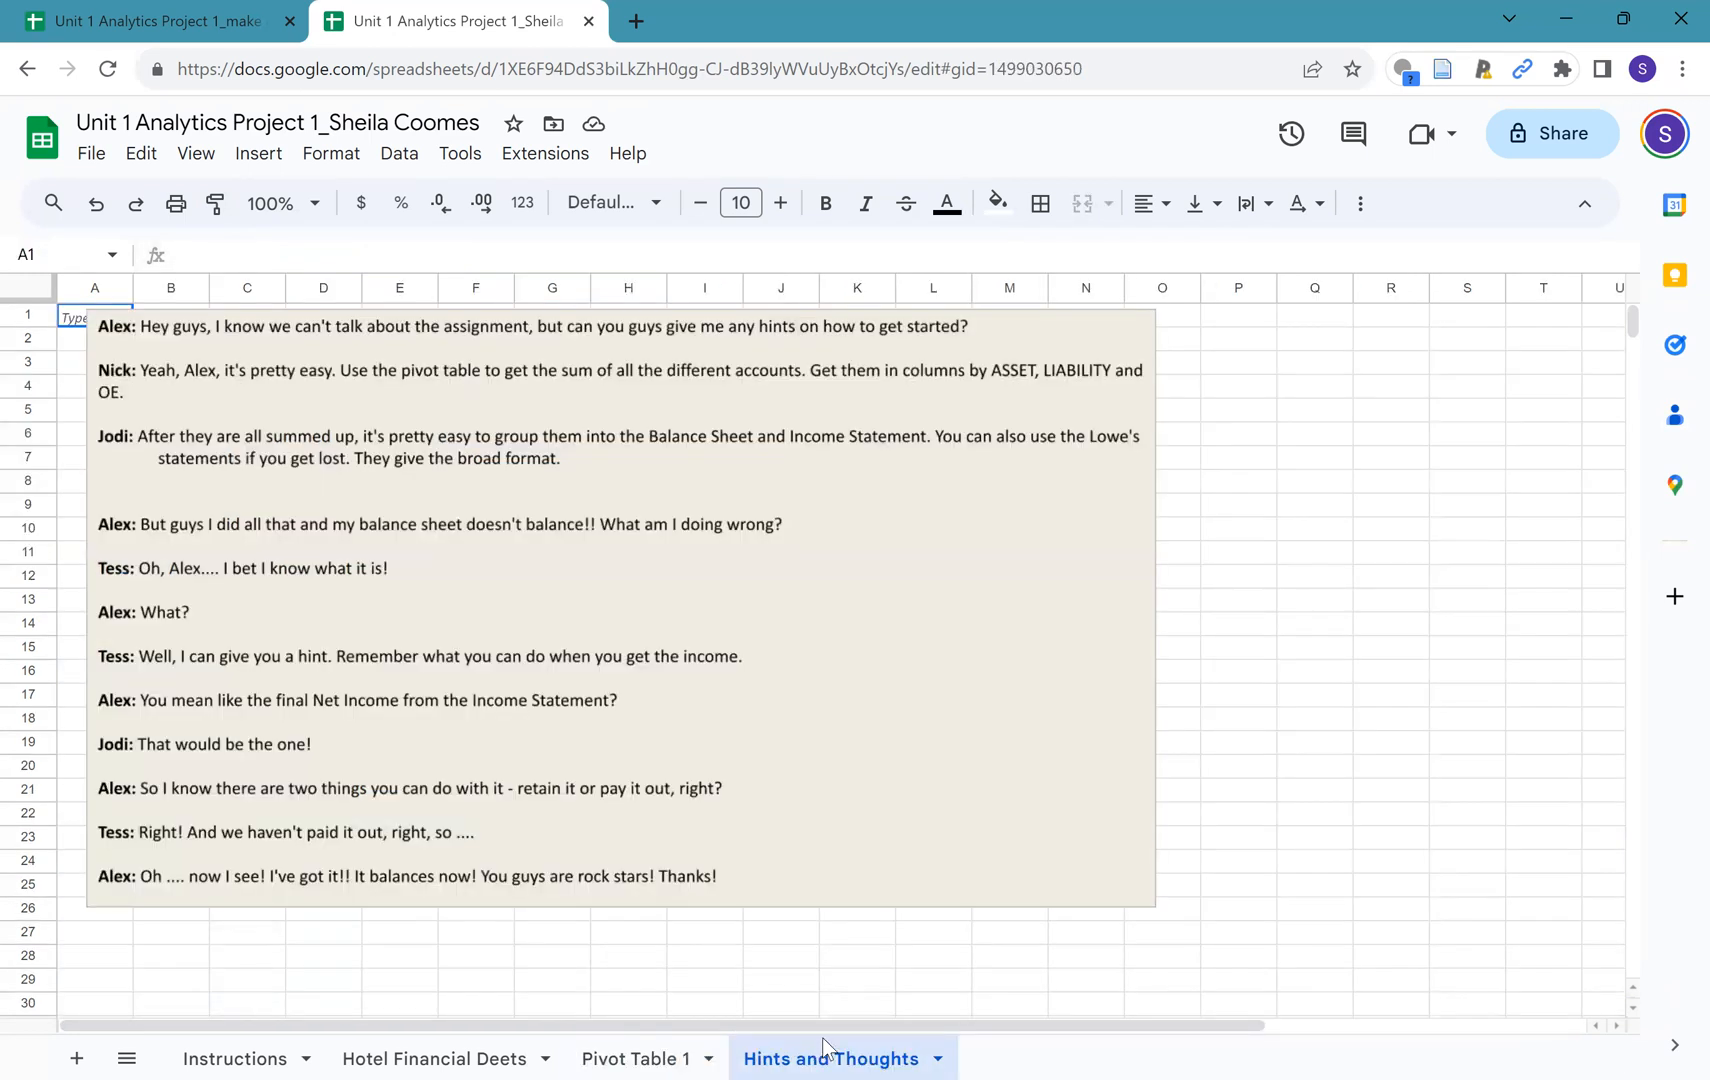